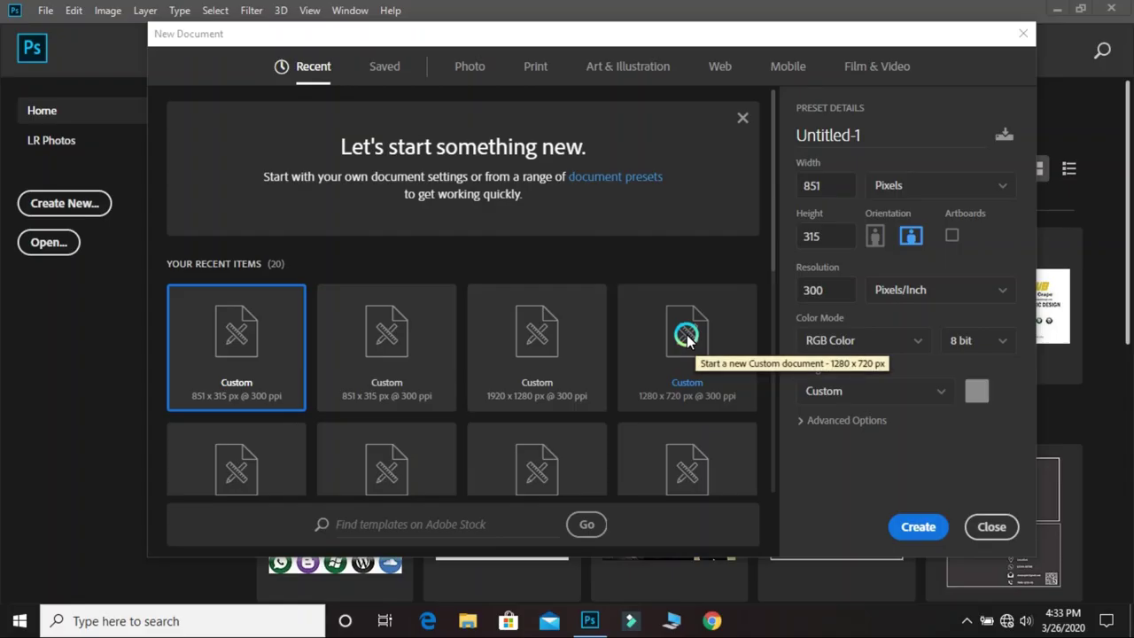
Create the 851×315 px, 300 ppi banner document with a plain grey background
left_click(918, 532)
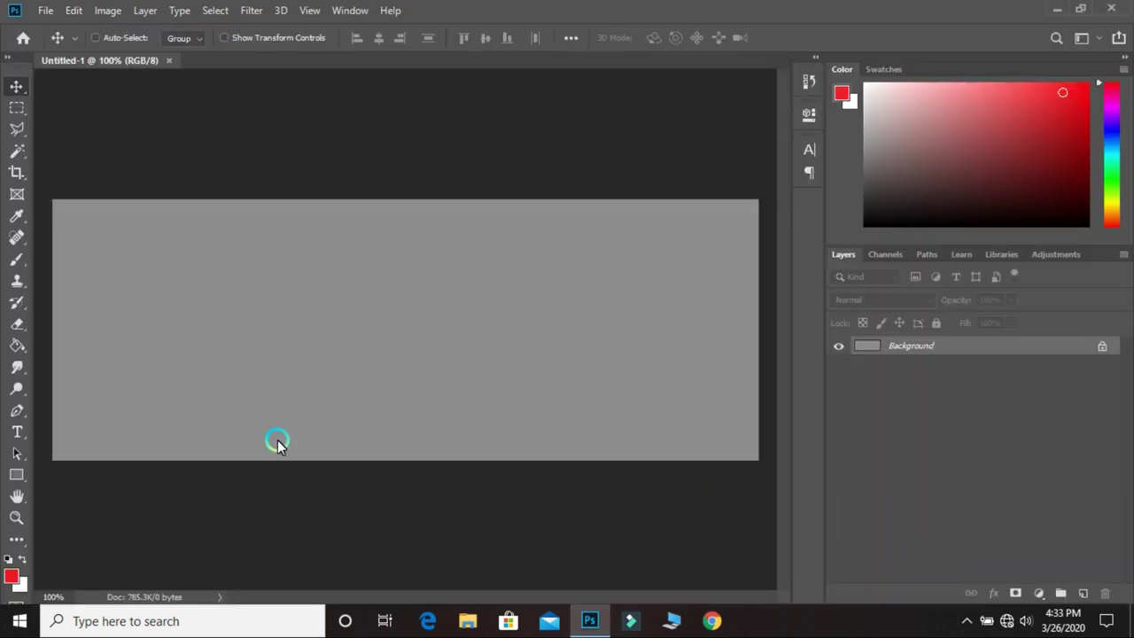
Draw a red hexagon over the banner's left side and shift it slightly right and down
left_click(28, 474)
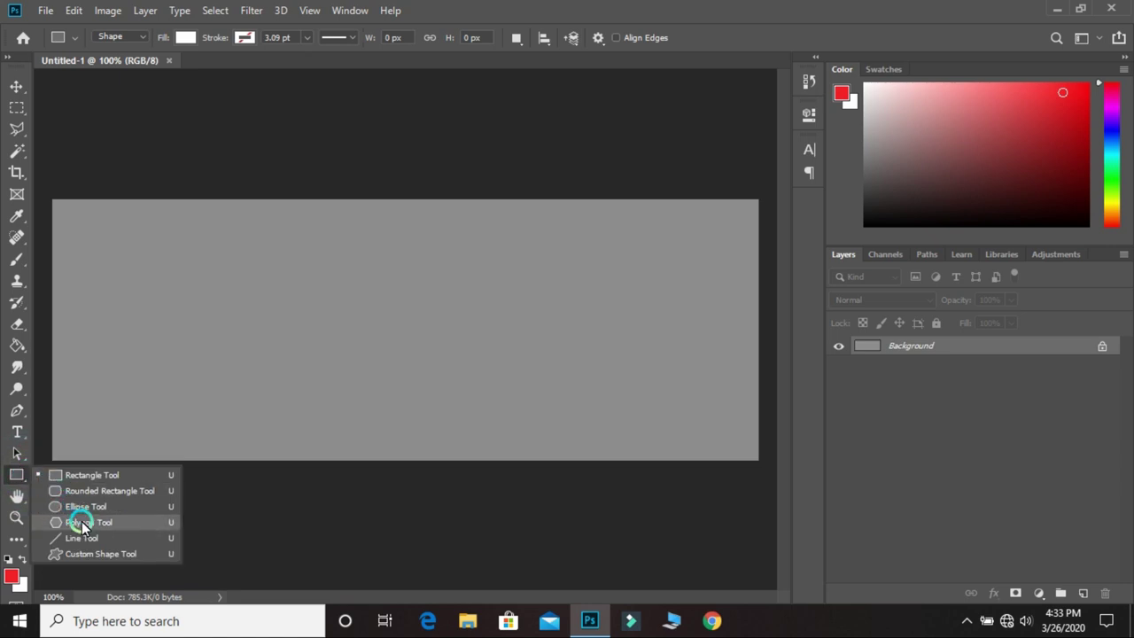
left_click(79, 522)
left_click_drag(121, 318, 216, 478)
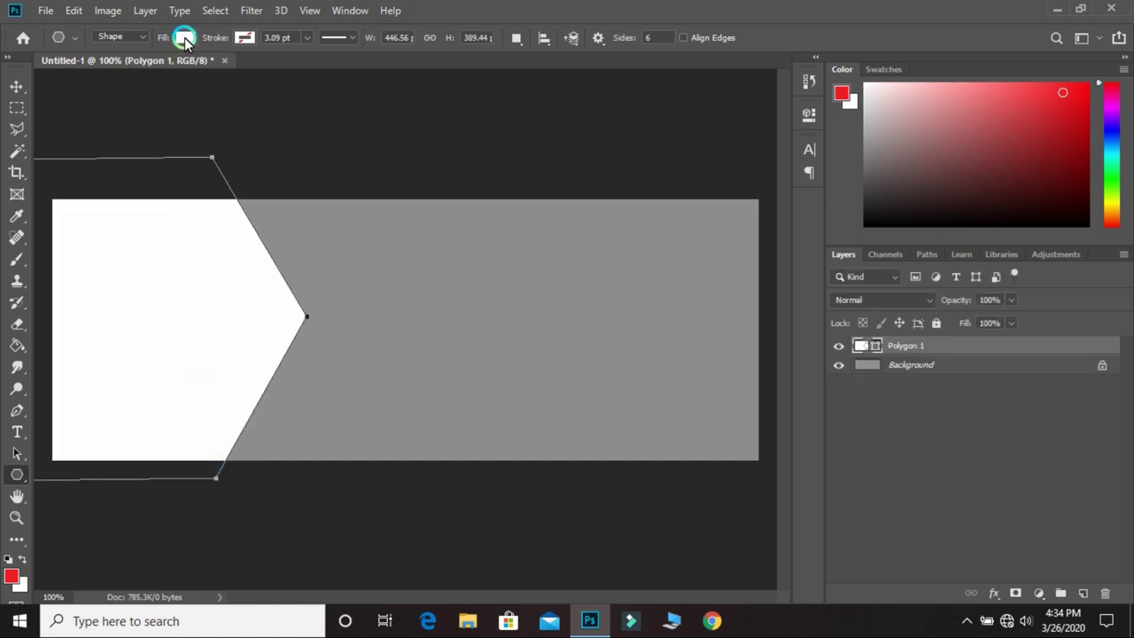
left_click(185, 39)
left_click(103, 124)
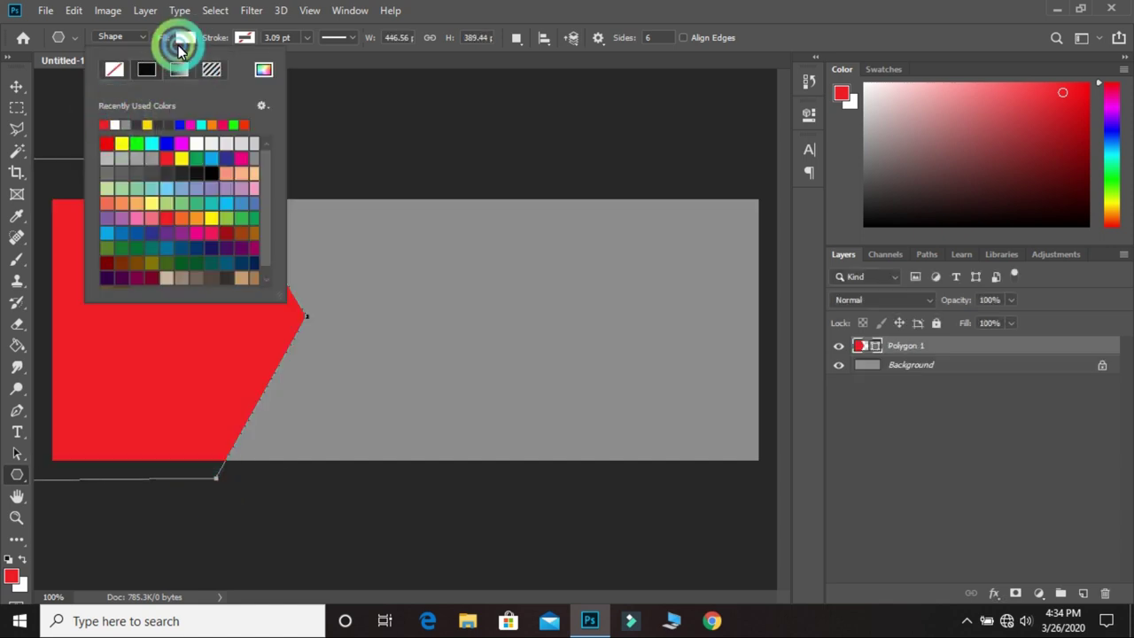
left_click(180, 49)
left_click(16, 85)
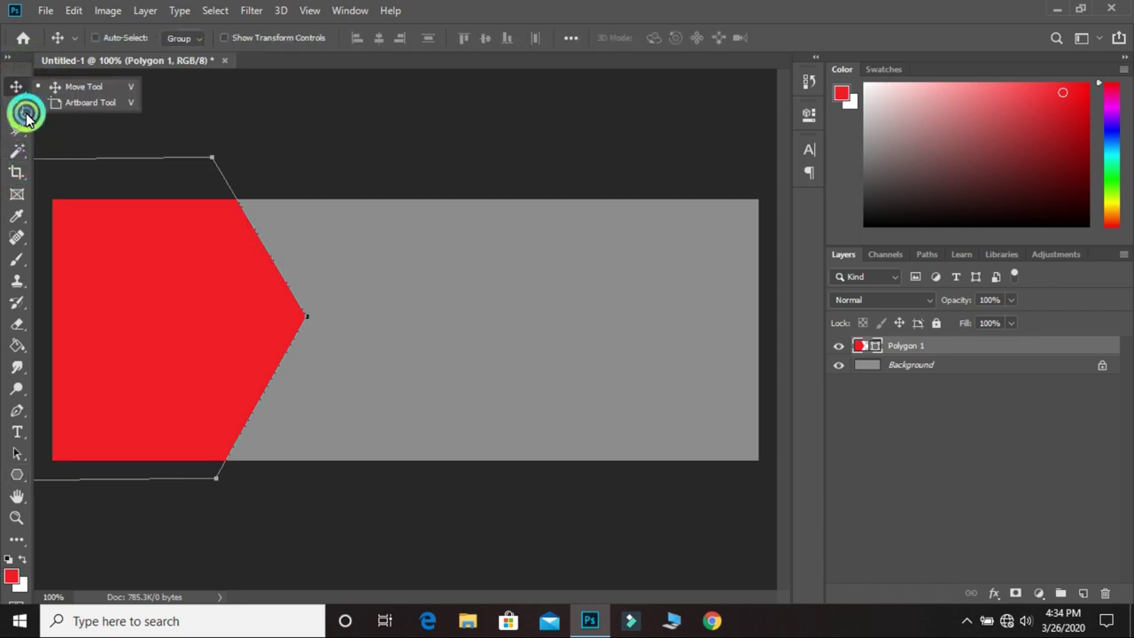
left_click_drag(142, 266, 185, 291)
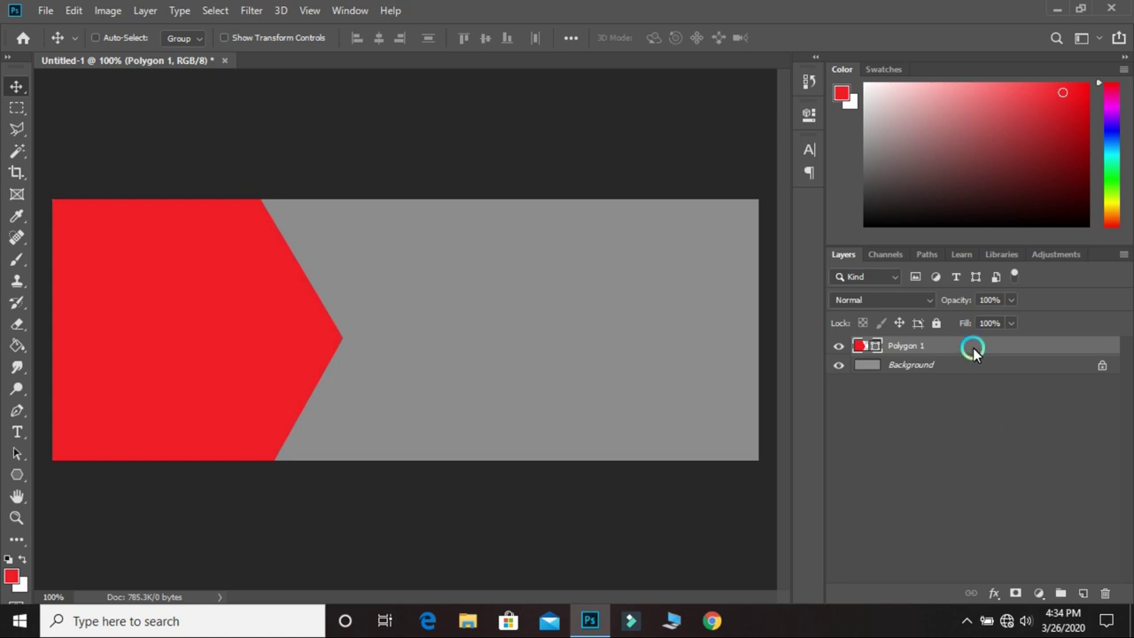
Duplicate Polygon 1 and give the copy a neutral grey fill
right_click(966, 345)
left_click(877, 89)
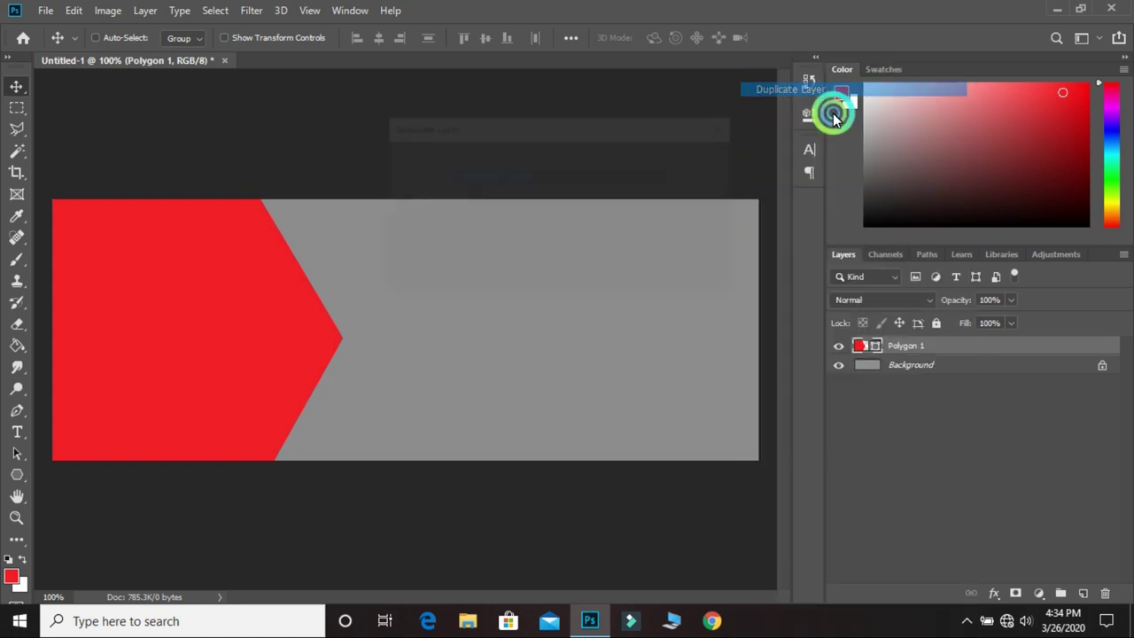
left_click(700, 162)
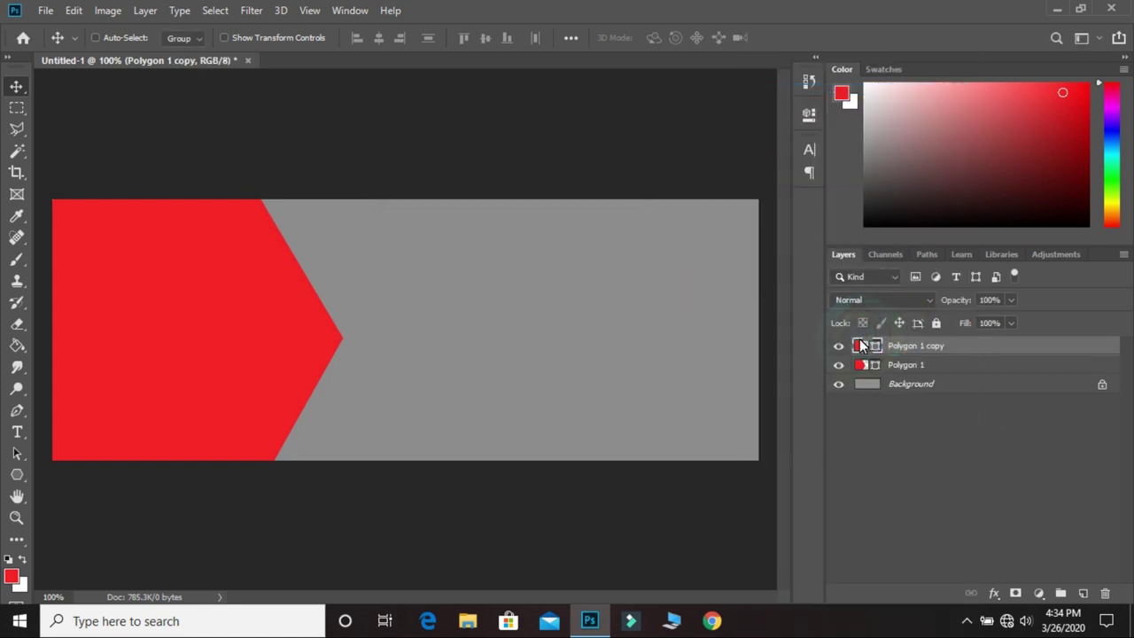
double_click(860, 345)
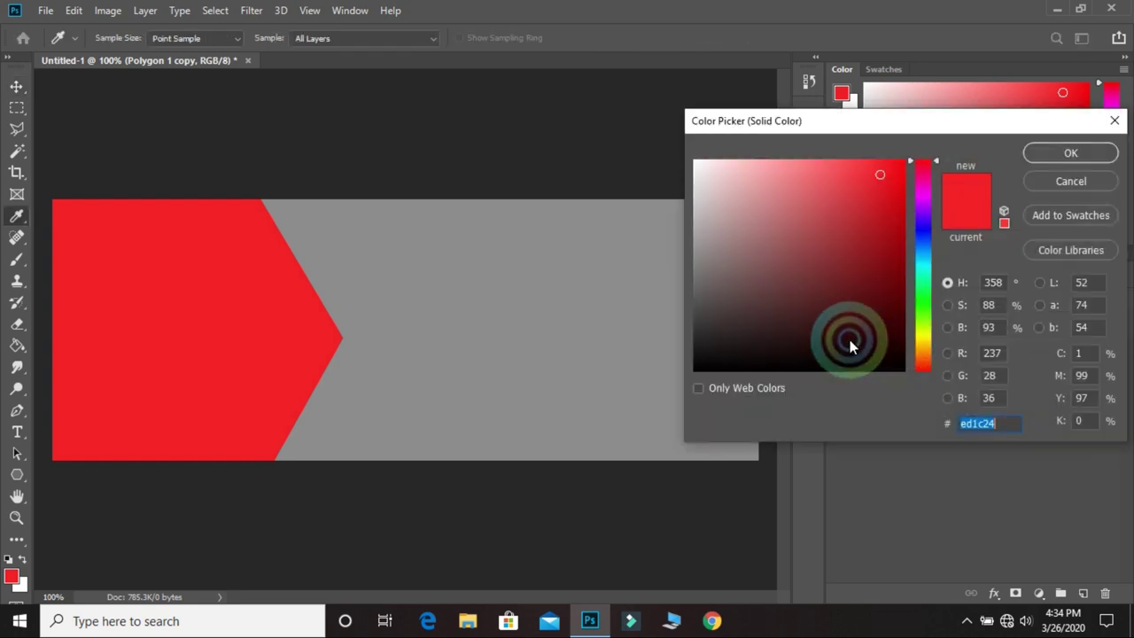
left_click(704, 269)
mouse_move(704, 268)
left_mouse_down()
mouse_move(682, 273)
mouse_move(1063, 157)
left_mouse_up()
left_click(1063, 156)
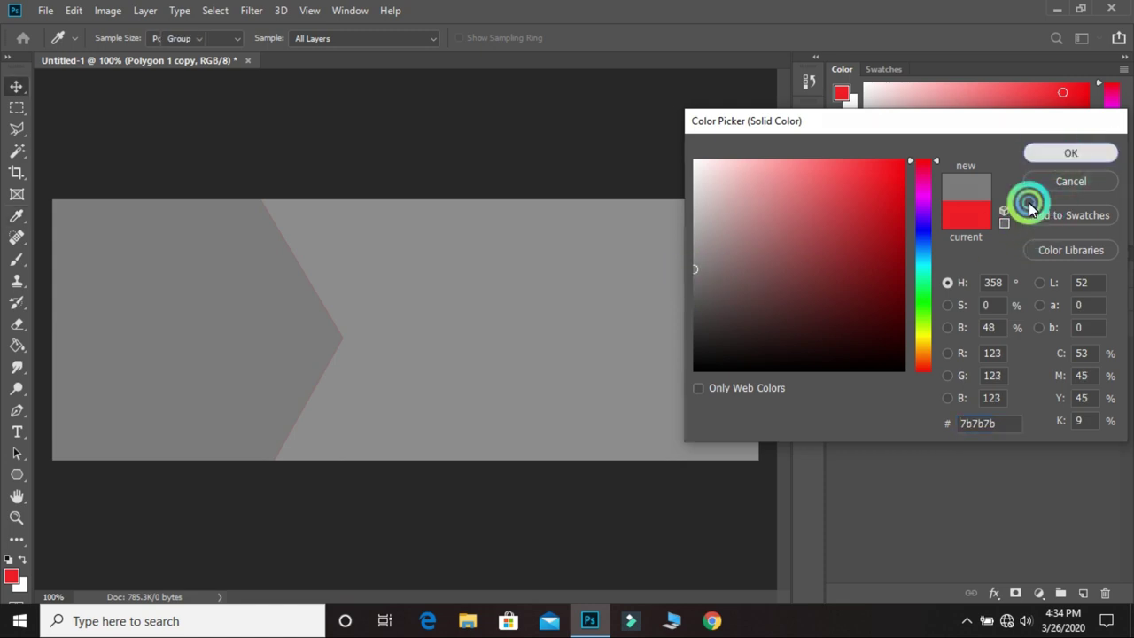
Move Polygon 1 copy below Polygon 1 and set its fill to pale pinkish-grey dfd4d4
left_click_drag(922, 345, 919, 375)
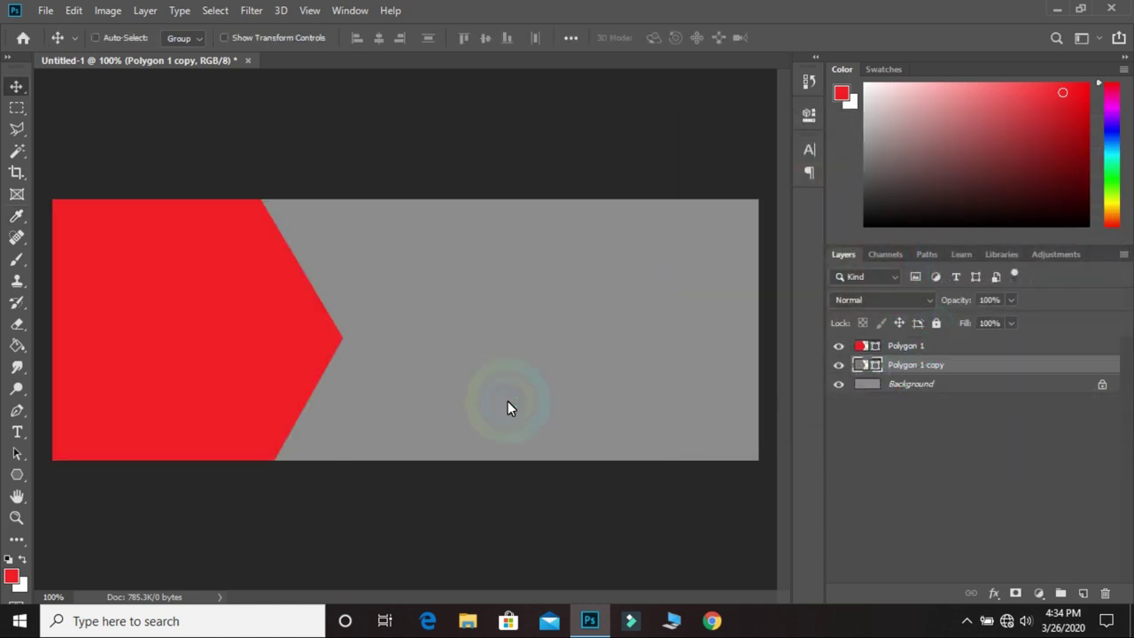
double_click(861, 366)
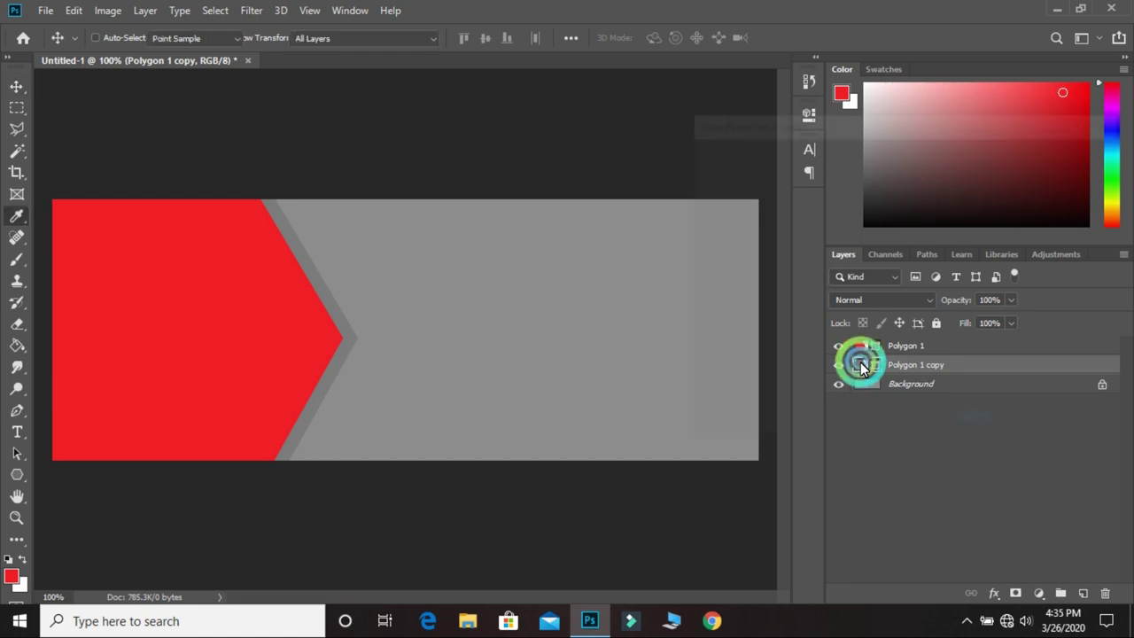
left_click_drag(826, 264, 658, 132)
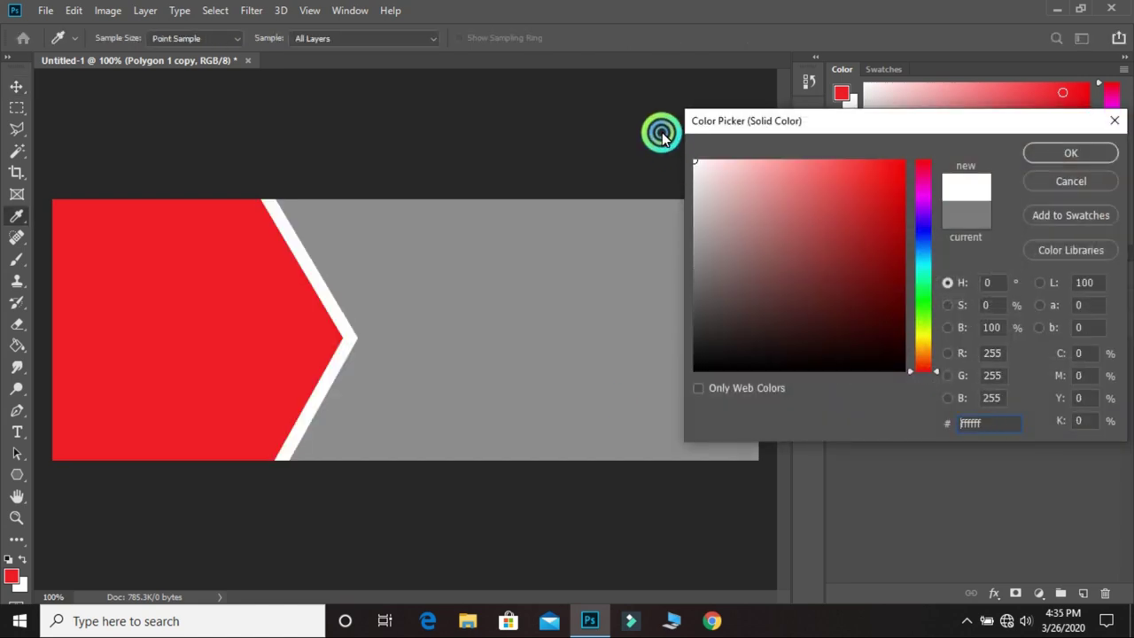
left_click(703, 185)
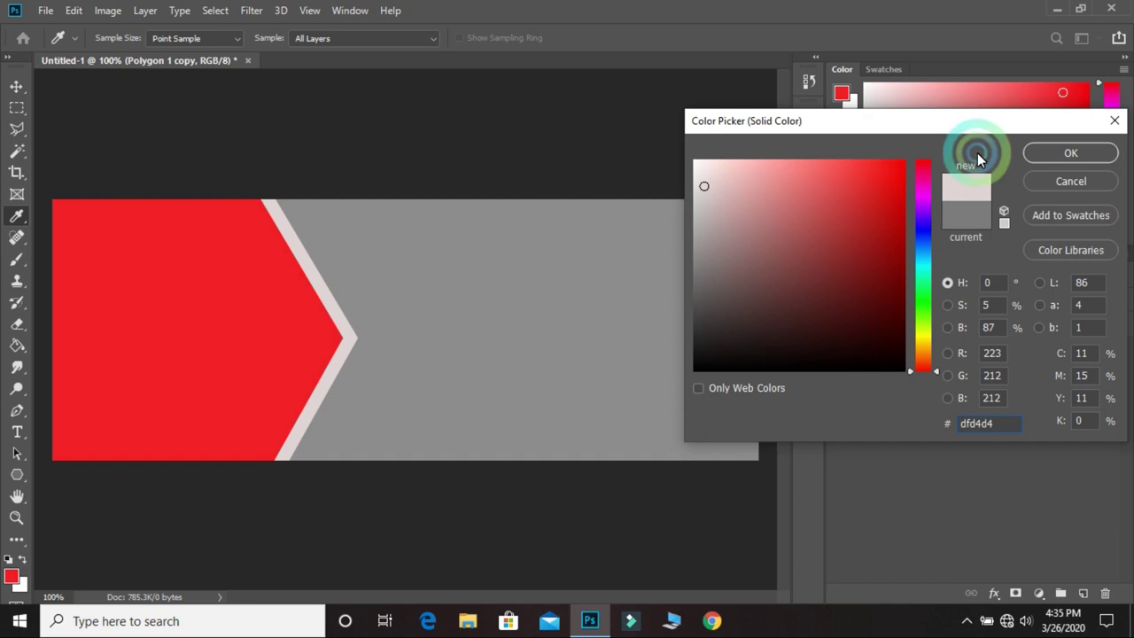
left_click(1053, 154)
left_click(223, 367)
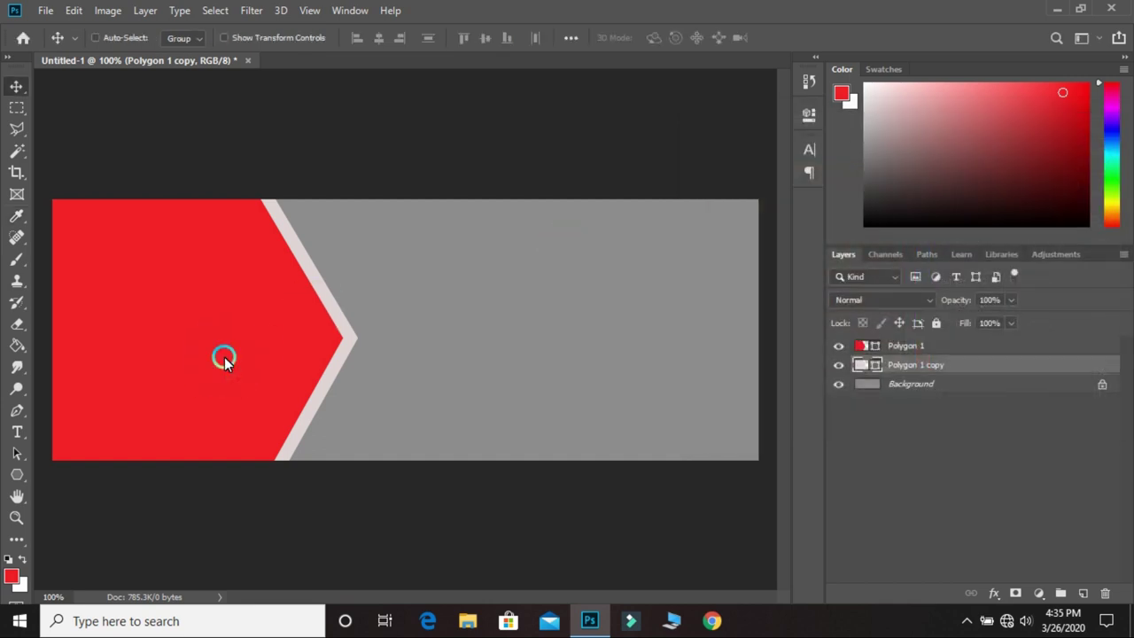
Duplicate the light stripe layer as Polygon 1 copy 2 and shift it about 50 px right
right_click(919, 368)
left_click(833, 89)
left_click(705, 157)
left_click(320, 282)
left_click_drag(280, 328, 324, 327)
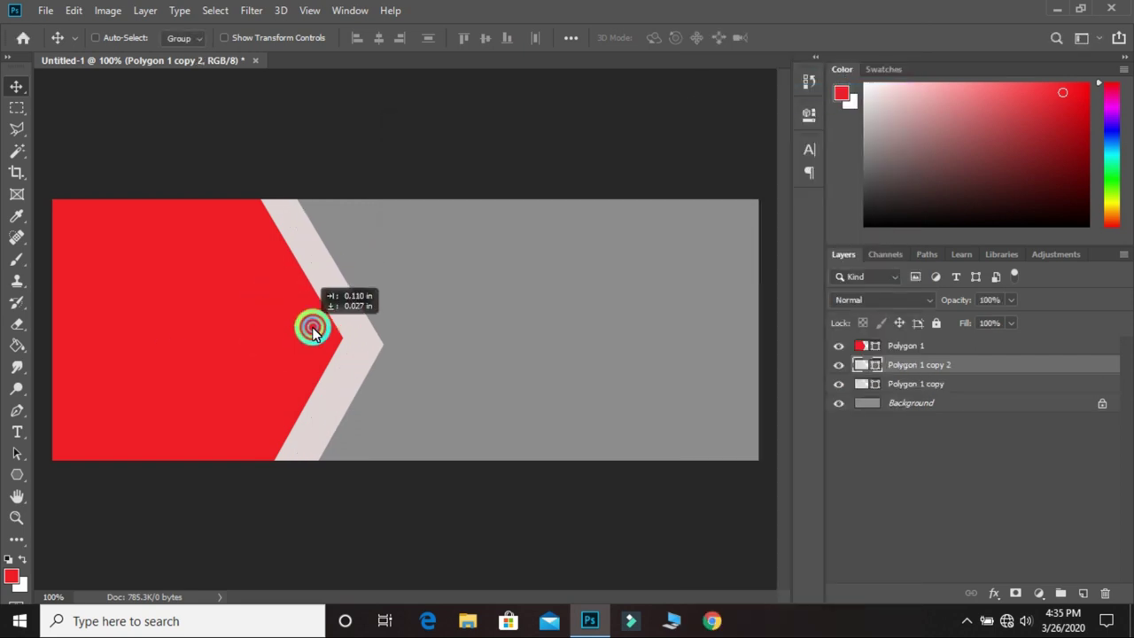
Fill Polygon 1 copy 2 with the banner red ed1c24 and place it below Polygon 1 copy
double_click(863, 371)
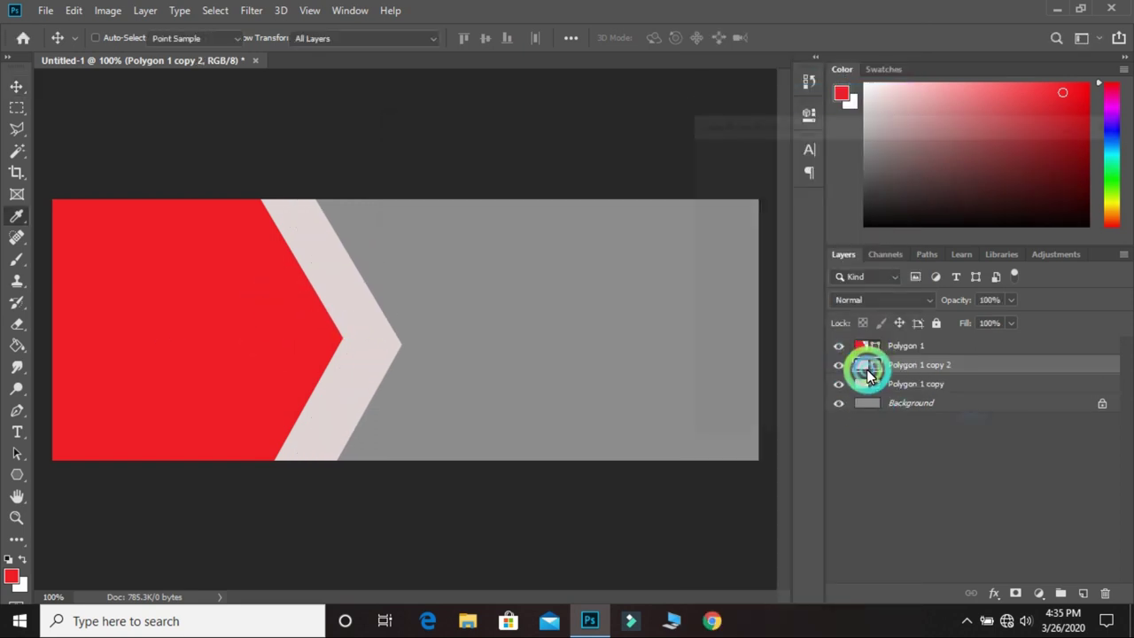
left_click(222, 295)
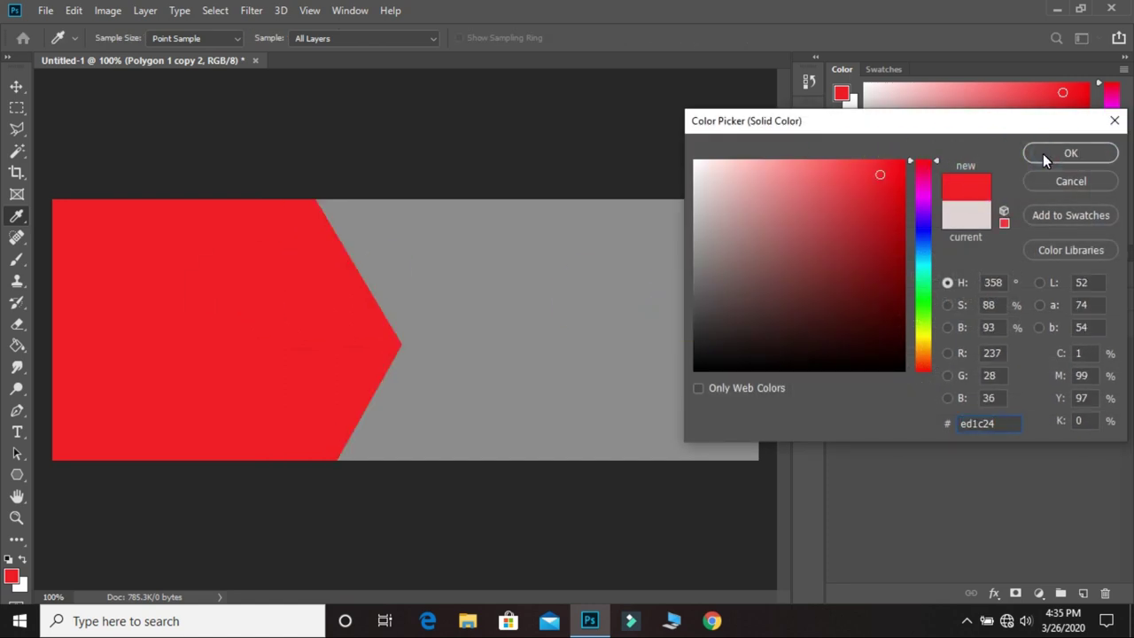
left_click(1042, 153)
key("v")
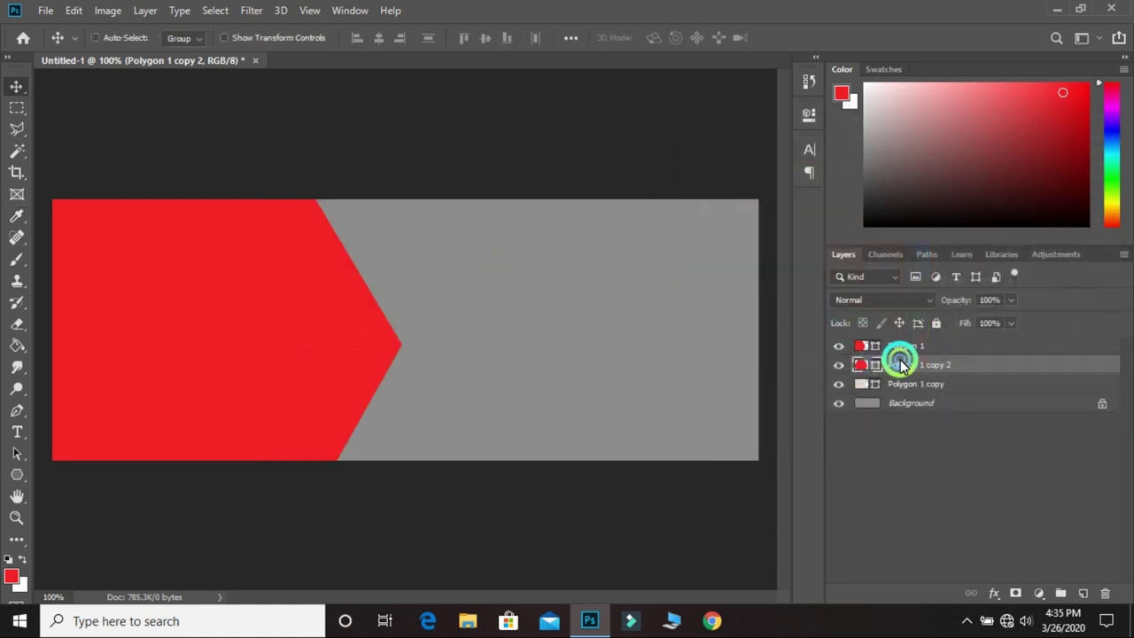
left_click_drag(900, 359, 898, 390)
left_click_drag(357, 356, 352, 356)
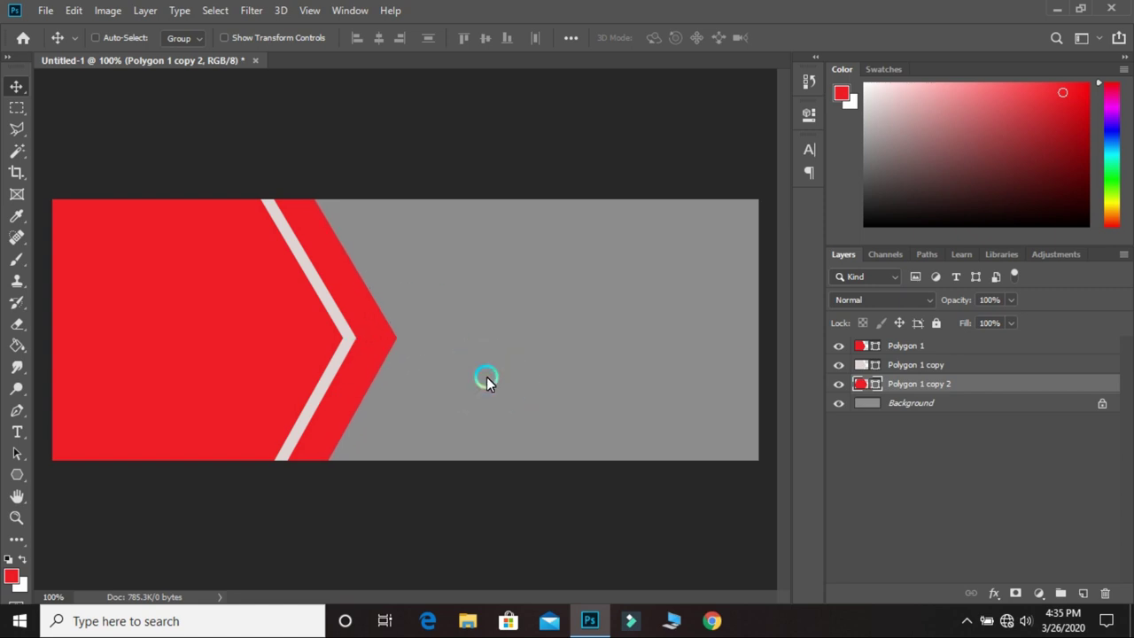
Duplicate Polygon 1 copy 2 as Polygon 1 copy 3 and move it below copy 2
right_click(942, 387)
left_click(835, 86)
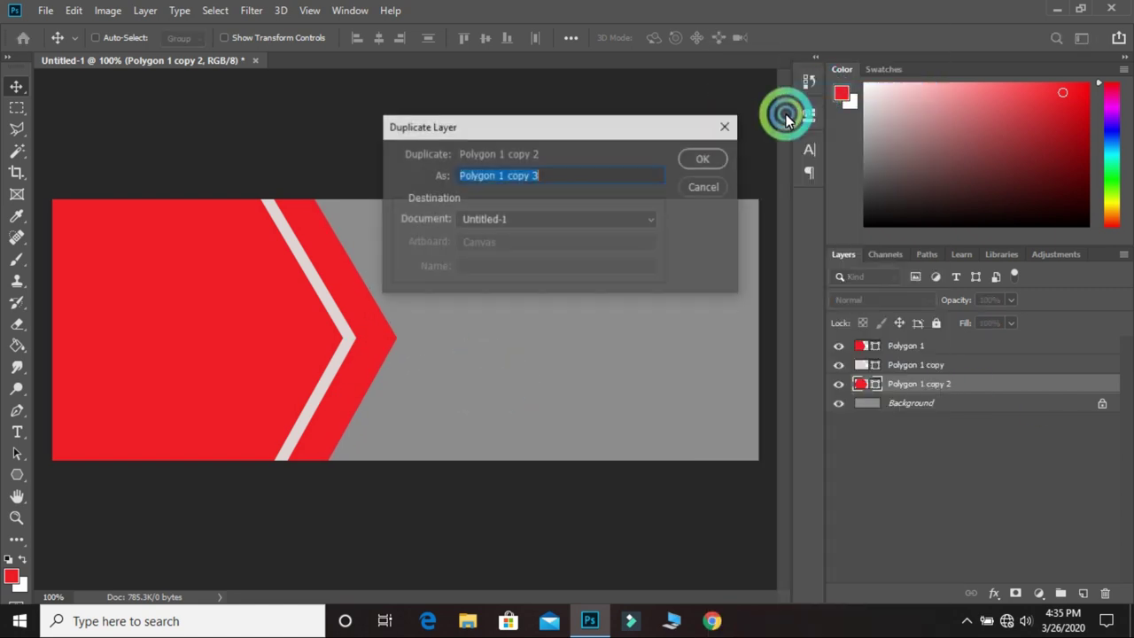
left_click(702, 160)
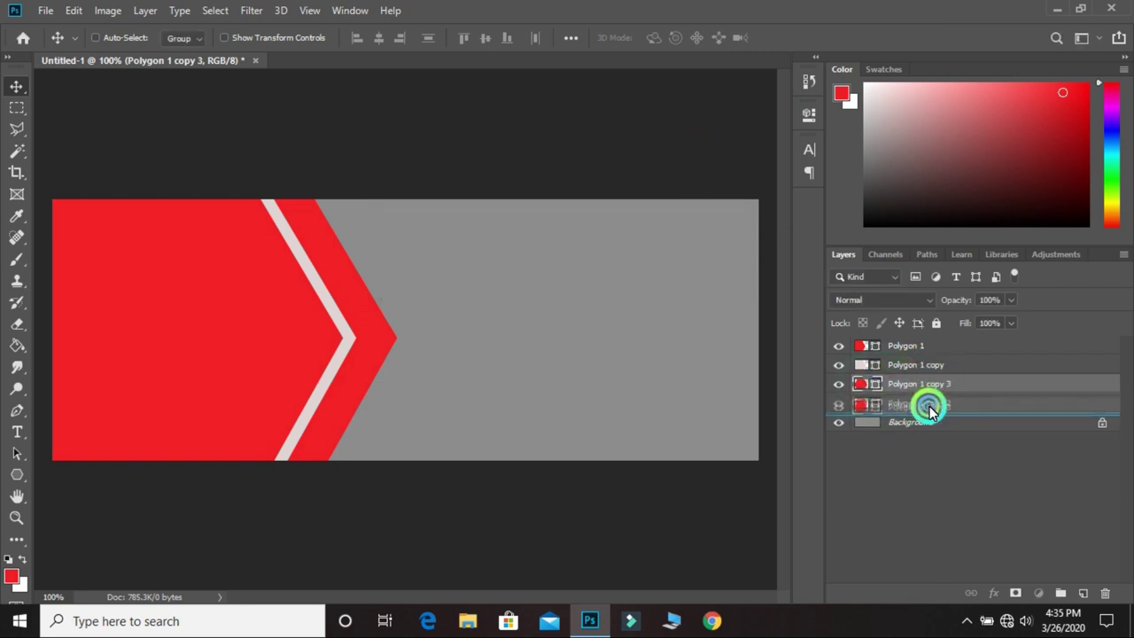
left_click_drag(924, 383, 921, 405)
double_click(866, 403)
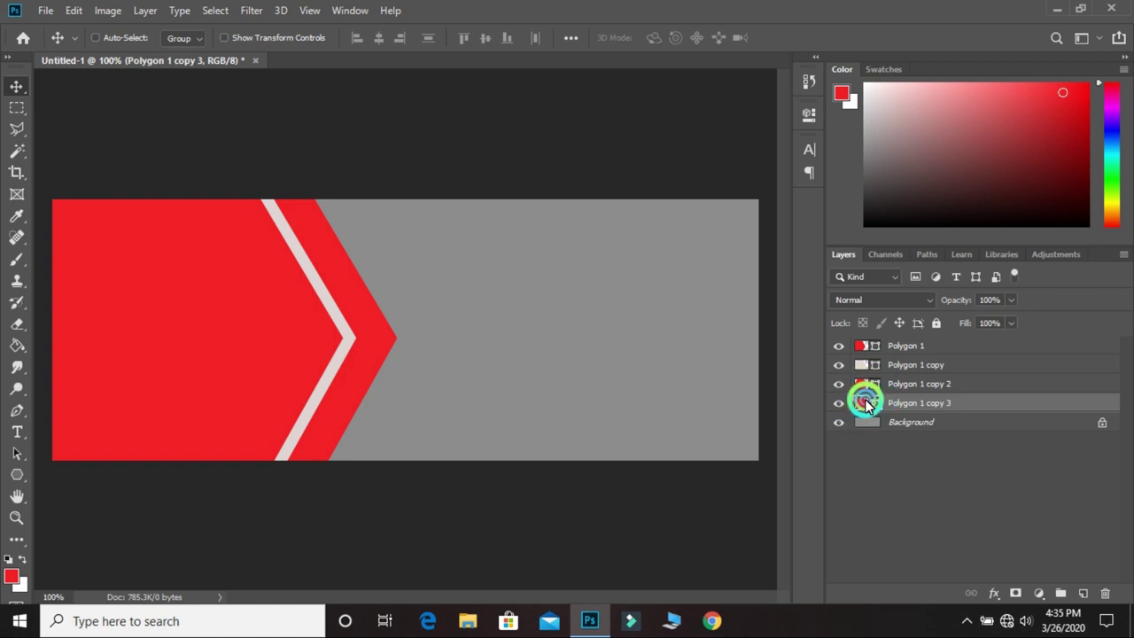
left_click(1077, 154)
key("v")
left_click(750, 329)
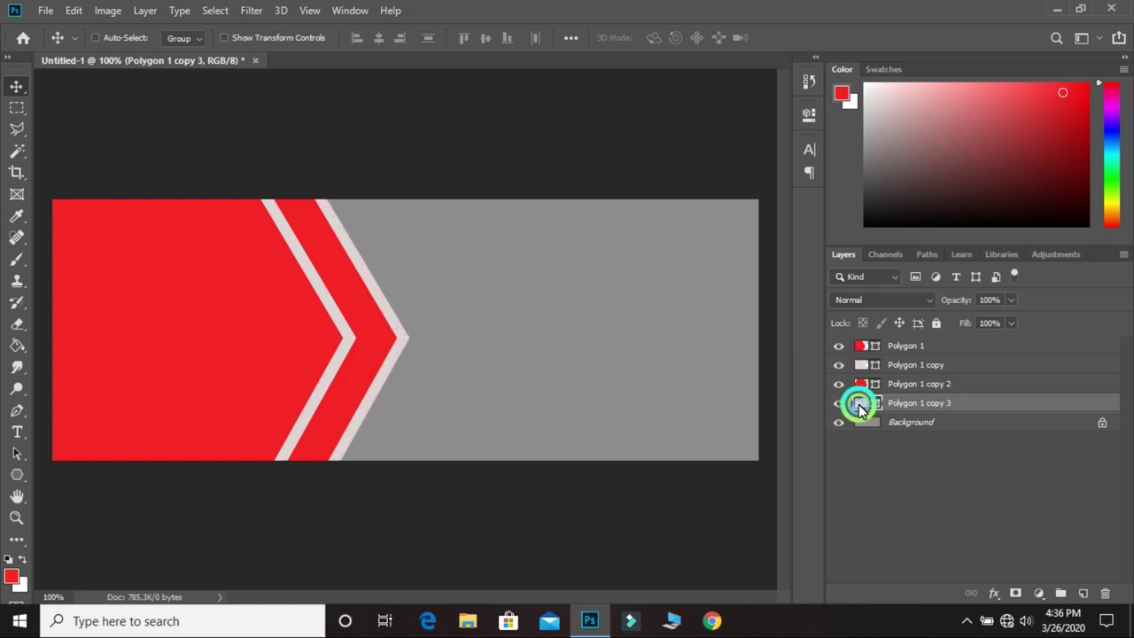
Set Polygon 1 copy 3's fill to the darker red c13d3d
double_click(860, 406)
left_click(839, 229)
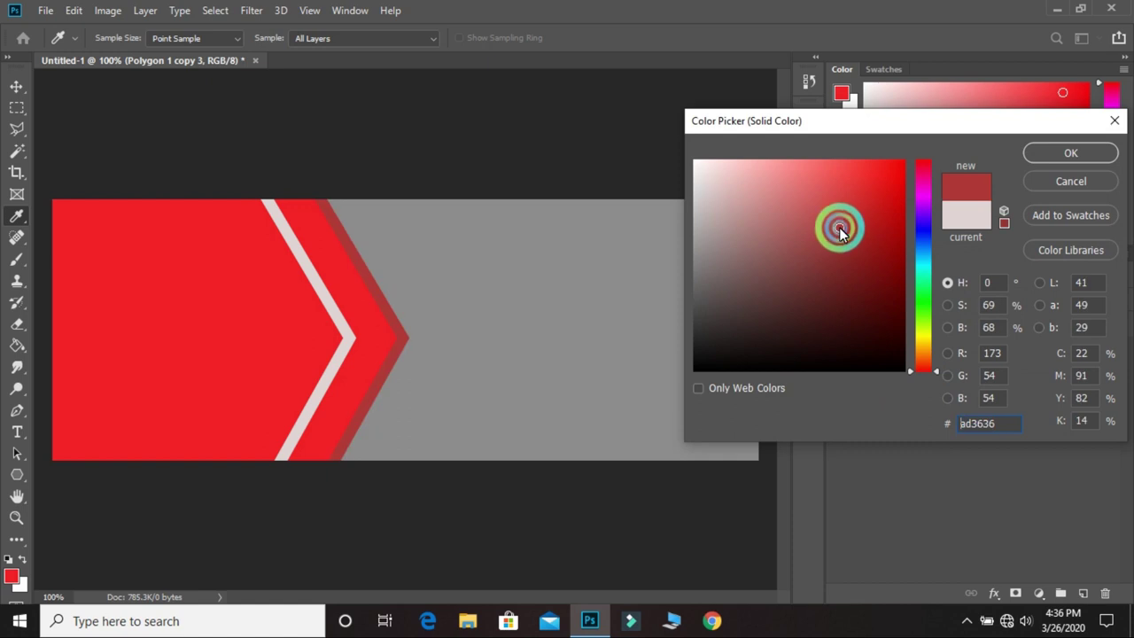
left_click(820, 230)
left_click(1070, 153)
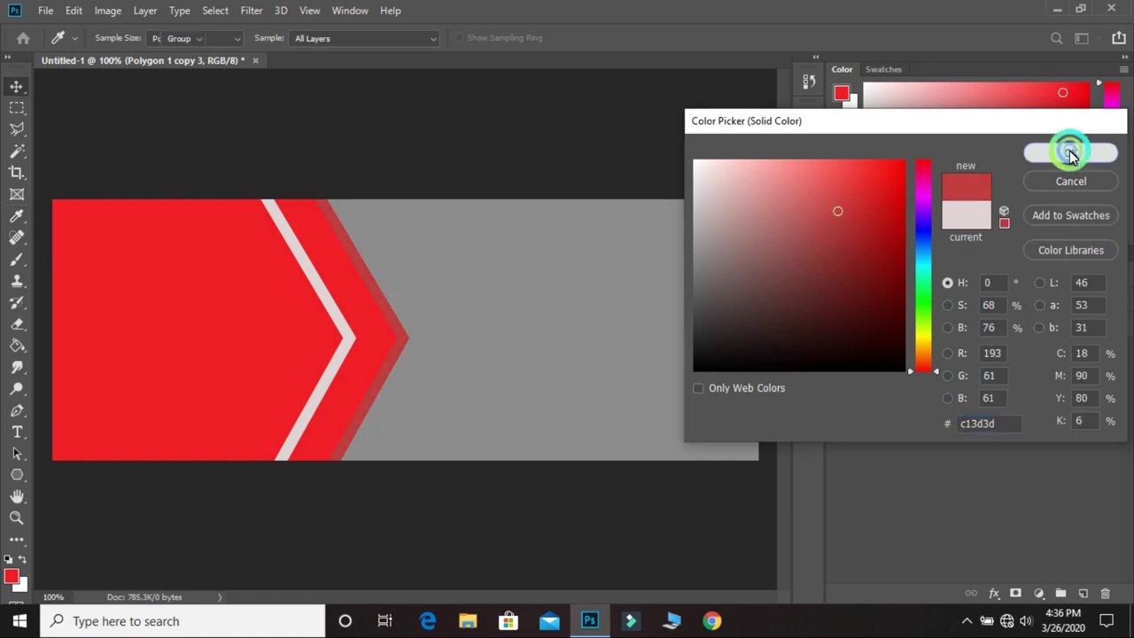
Duplicate Polygon 1 copy 3 as copy 4, fill it bright red, and nudge it right
right_click(928, 406)
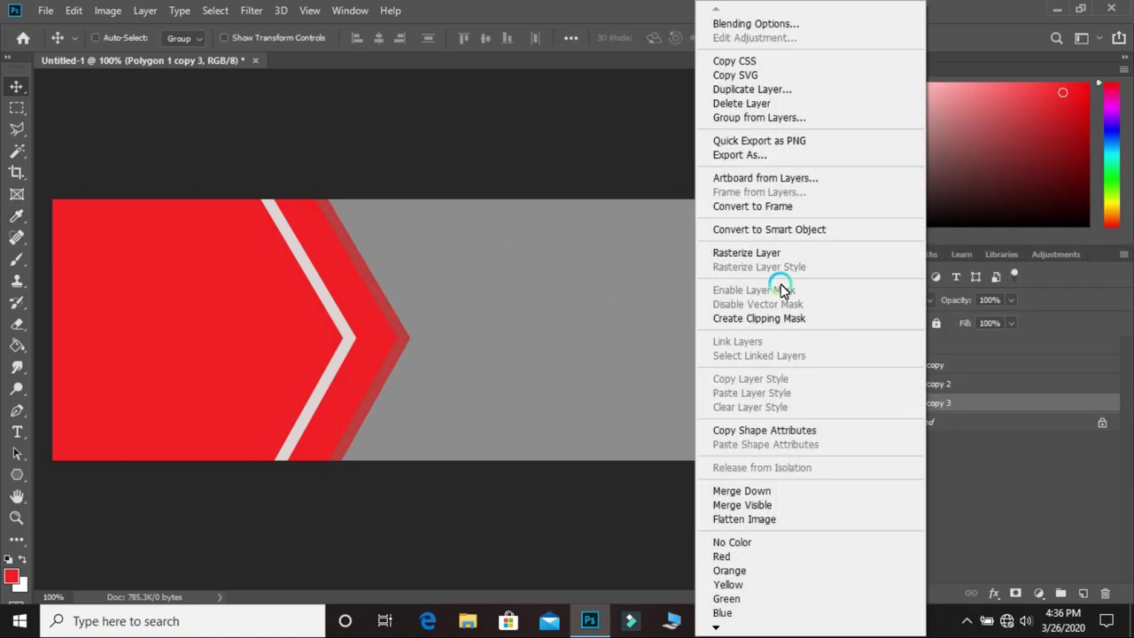
left_click(810, 91)
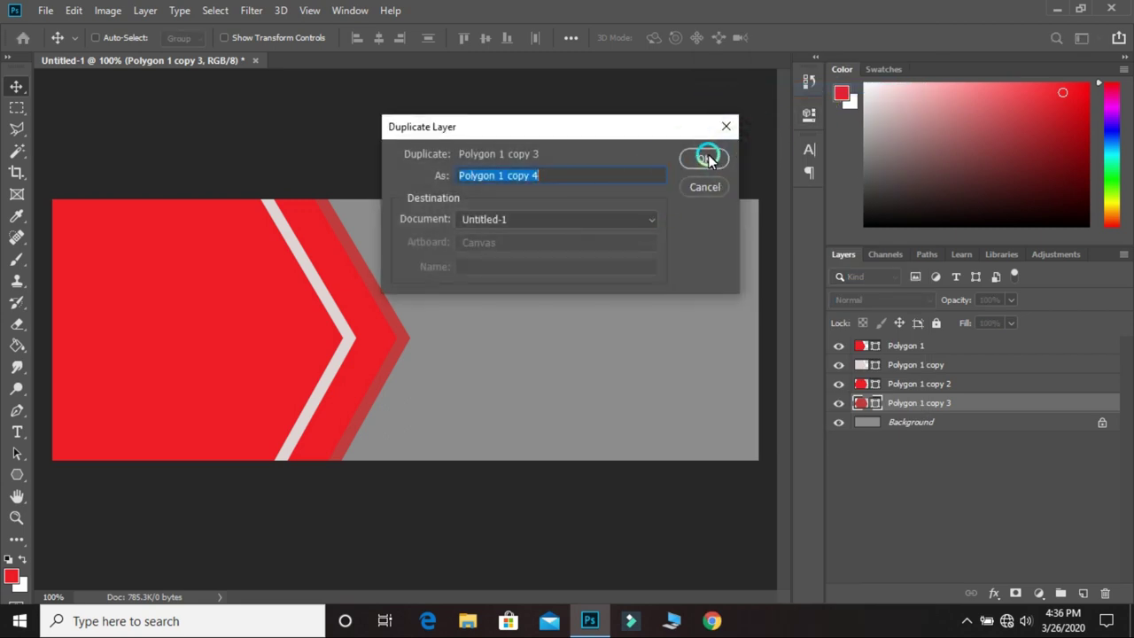
left_click(700, 158)
left_click_drag(868, 390, 930, 402)
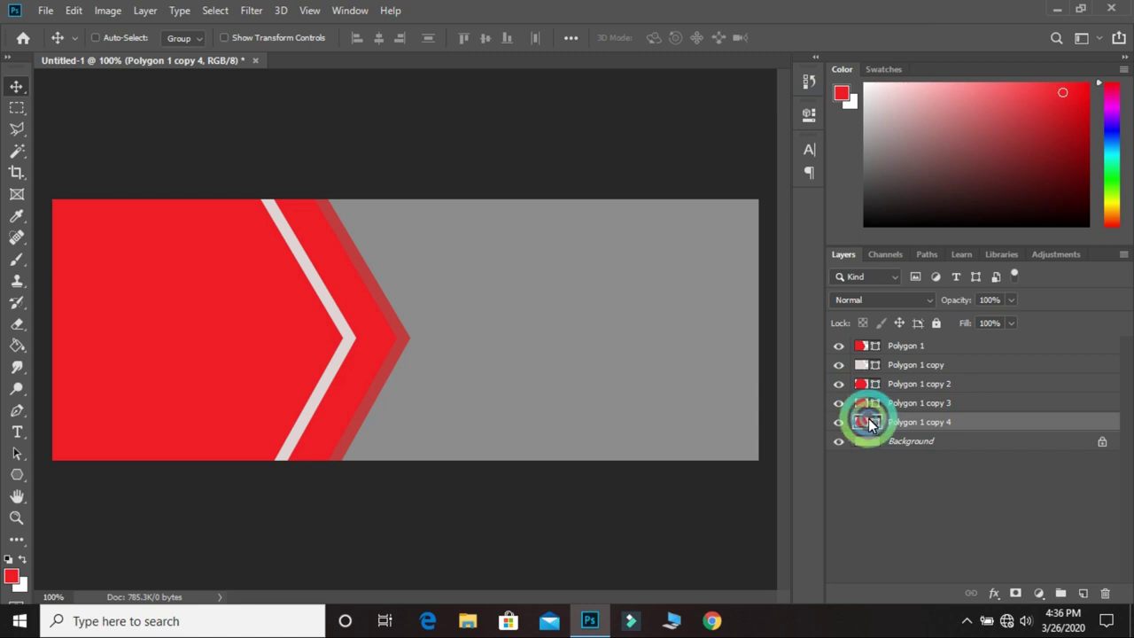
double_click(858, 422)
left_click(384, 346)
key("Return")
key("v")
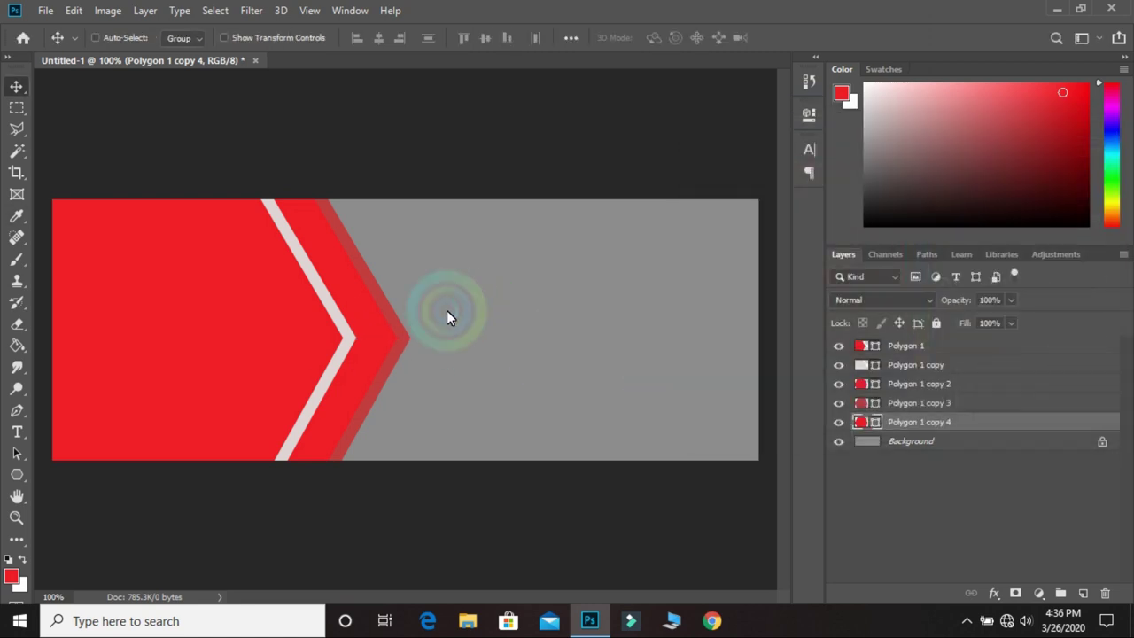
key("Right")
key("Right")
key("Right")
key("Right")
key("Right")
key("Right")
key("Right")
key("Right")
key("Right")
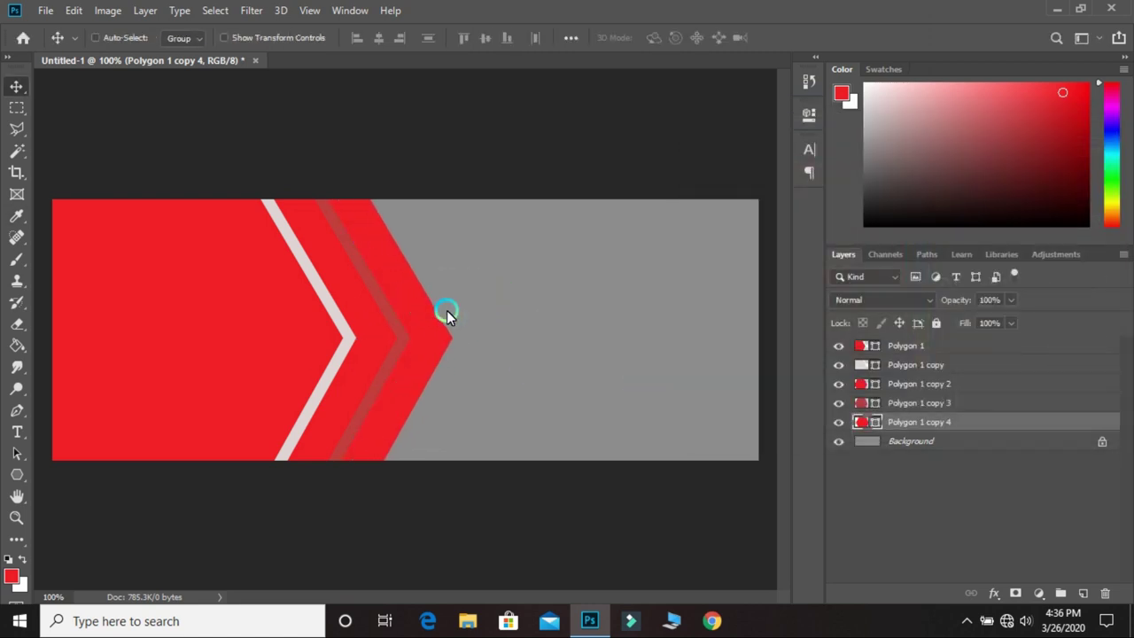
Recolour the large left Polygon 1 to the sampled background grey
left_click(839, 345)
double_click(861, 345)
type("ffffff")
left_click(645, 246)
key("Return")
left_click(937, 423)
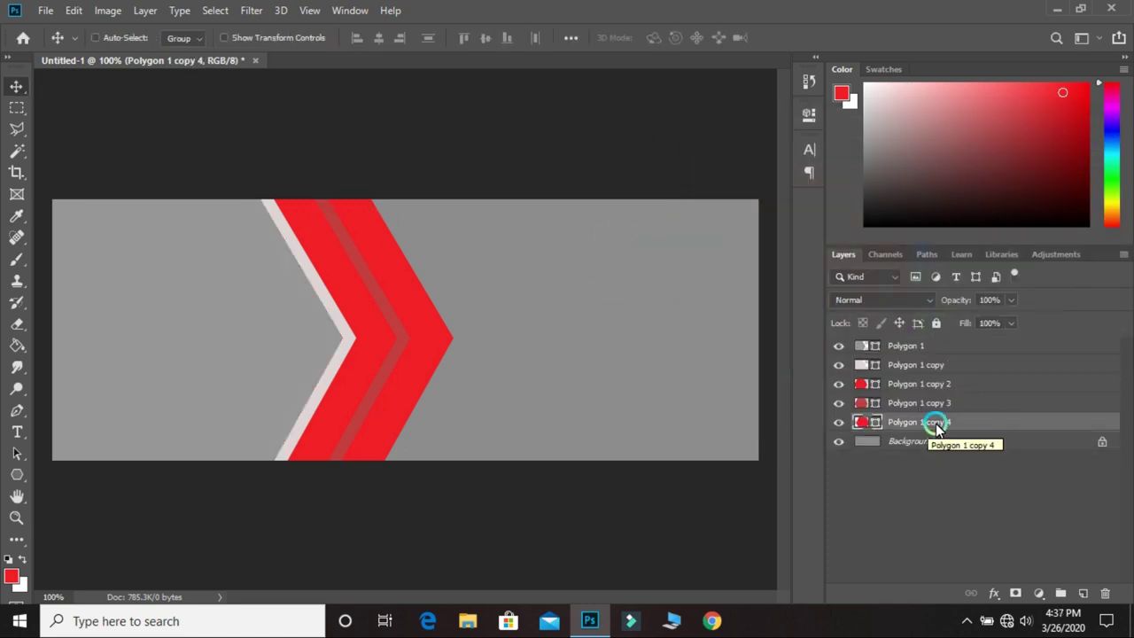
Duplicate Polygon 1 copy 4 as copy 5, send it backward, and shift it down-right
right_click(937, 423)
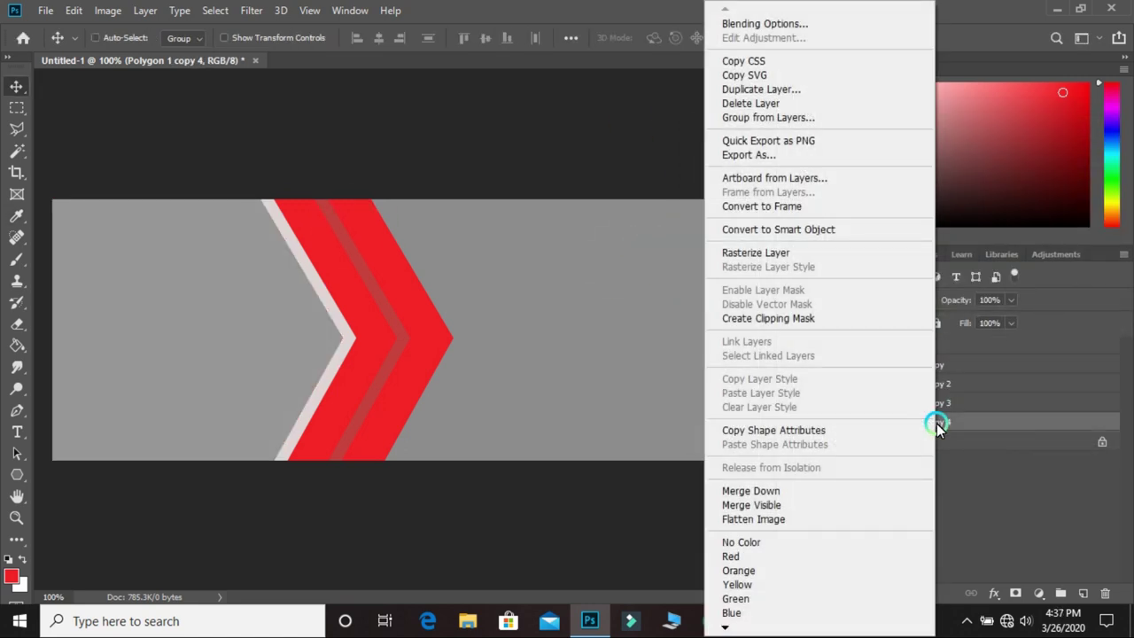
left_click(850, 91)
left_click(699, 160)
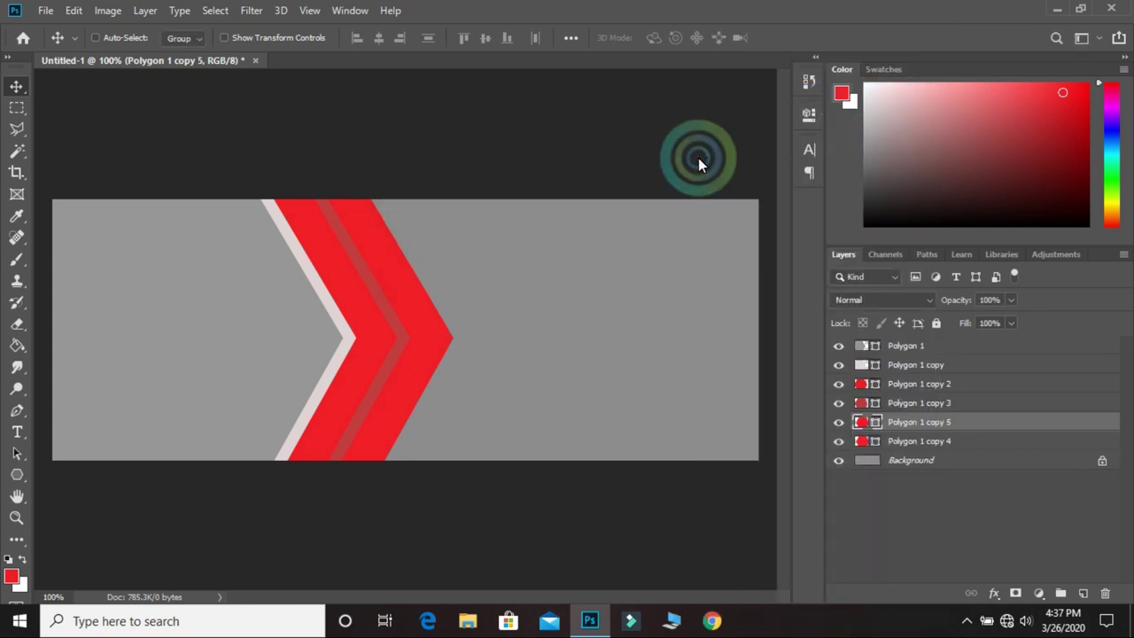
key("ctrl+bracketleft")
mouse_move(406, 254)
left_mouse_down()
mouse_move(445, 380)
mouse_move(587, 372)
mouse_move(417, 451)
left_mouse_up()
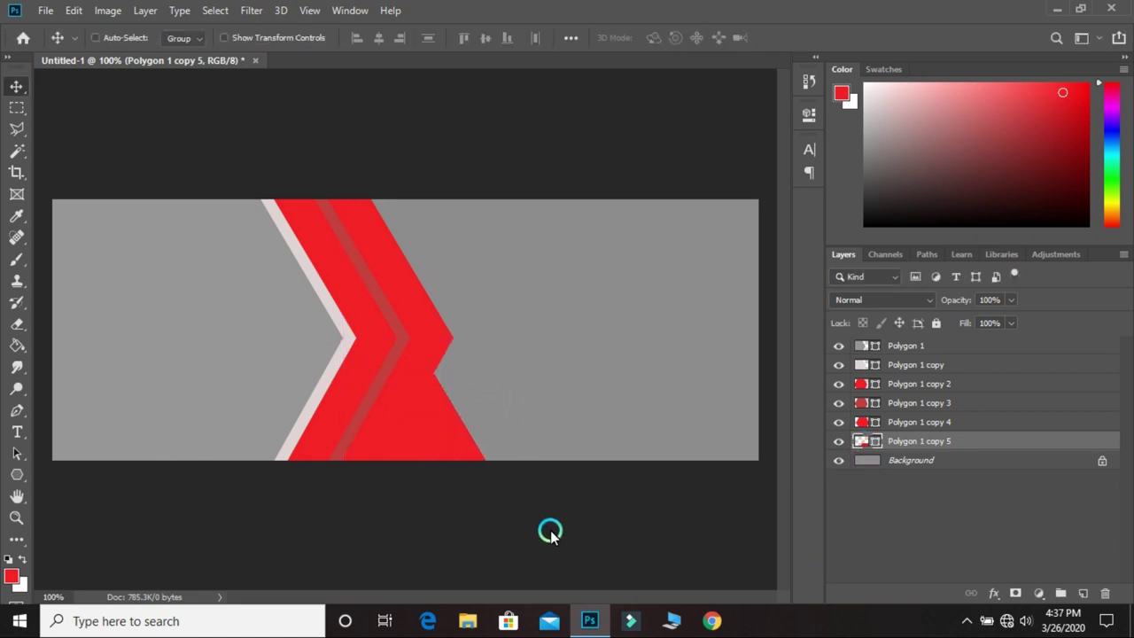
Duplicate copy 5 as copy 6, move it below copy 5, and fill it light pink dfd4d4
right_click(925, 442)
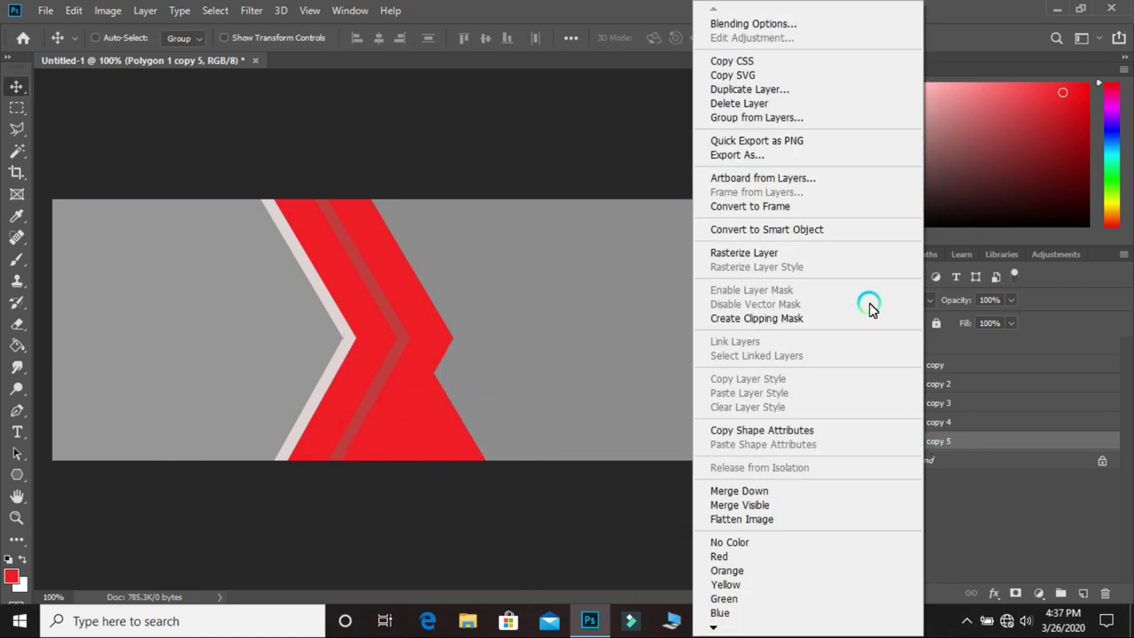
left_click(808, 98)
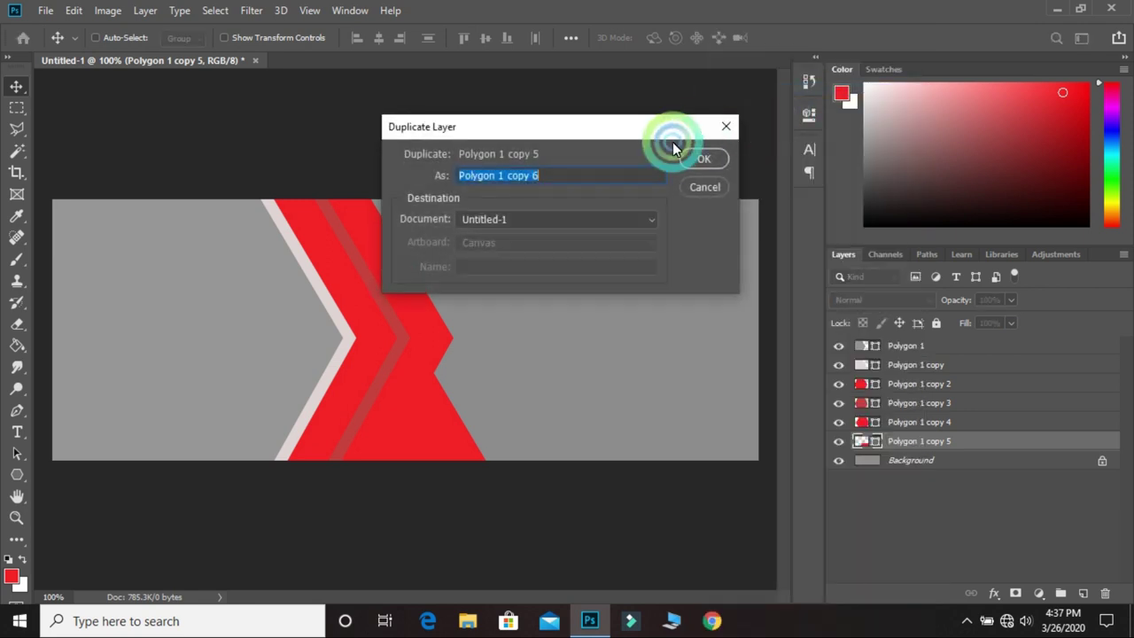
left_click(696, 157)
left_click(921, 448)
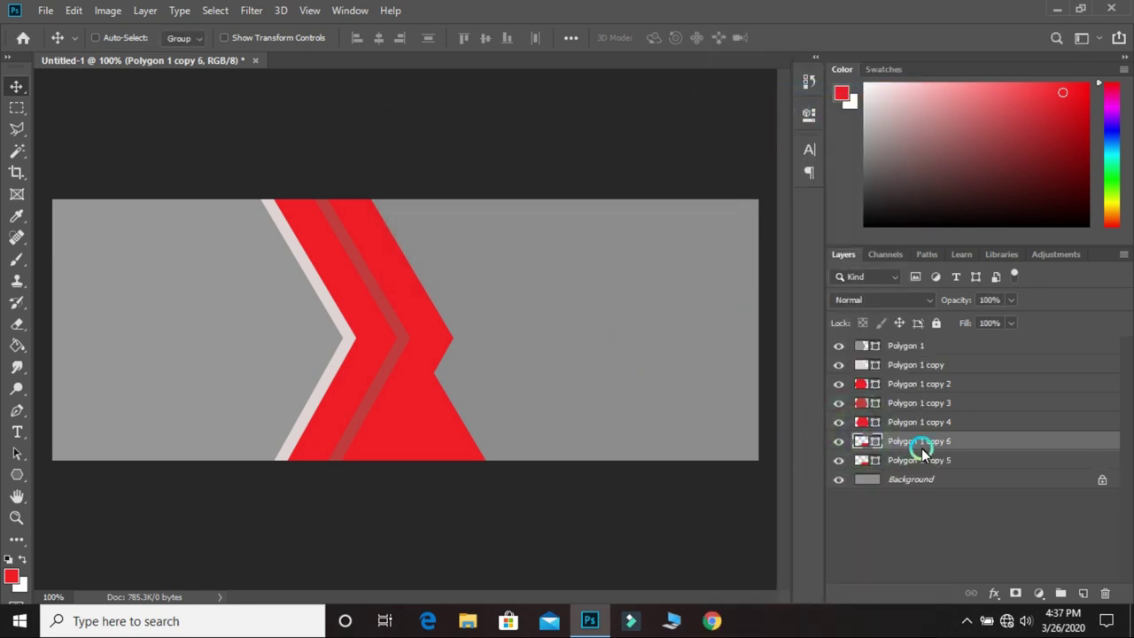
left_click_drag(921, 443, 924, 468)
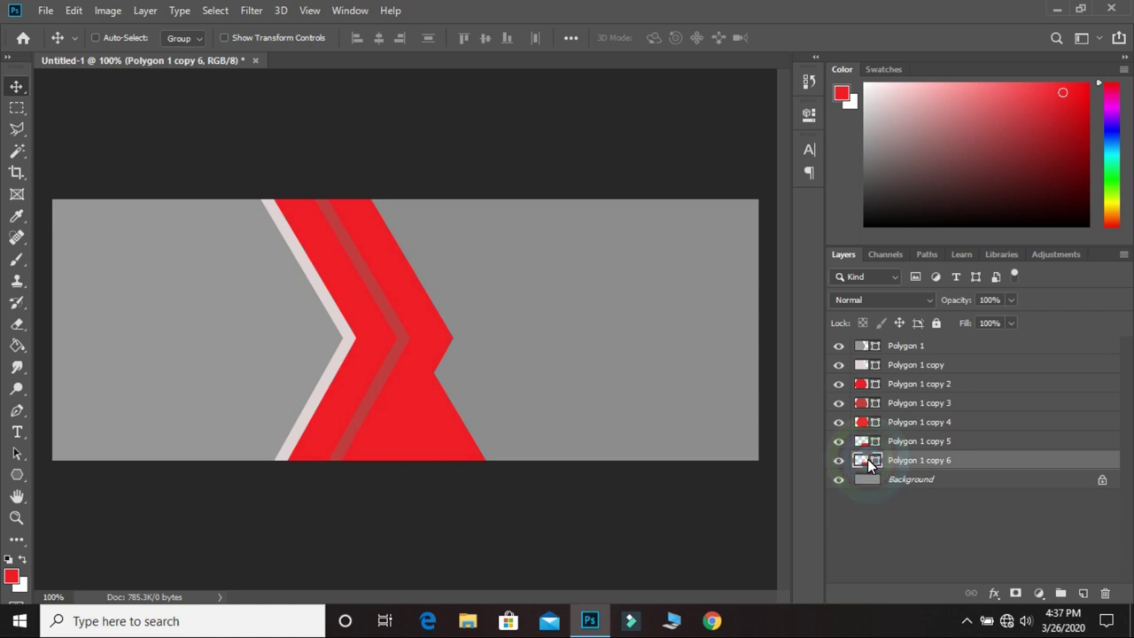
double_click(866, 460)
left_click(338, 359)
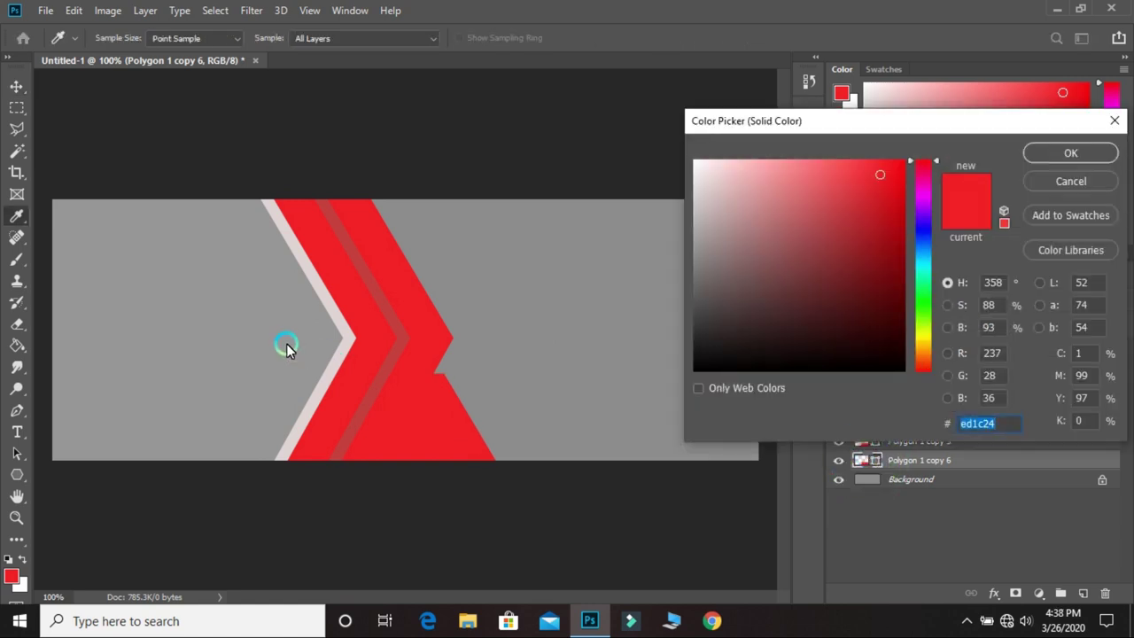
left_click(329, 368)
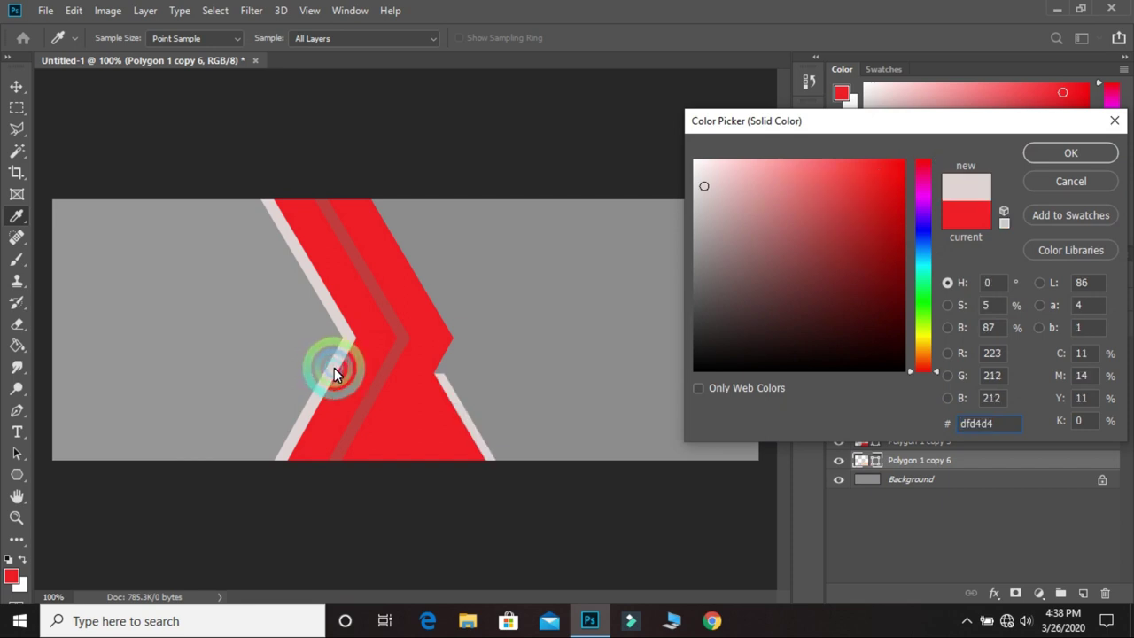
left_click(1106, 154)
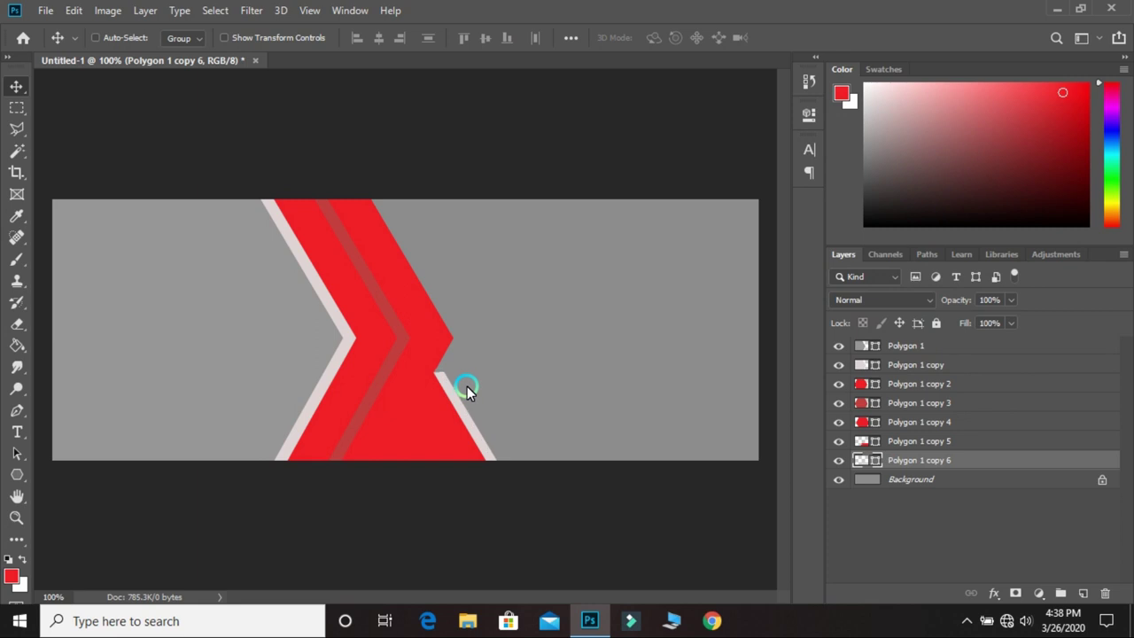
Duplicate Polygon 1 copy 4 into Polygon 1 copy 7, leaving its red fill unchanged
left_click(920, 422)
right_click(919, 421)
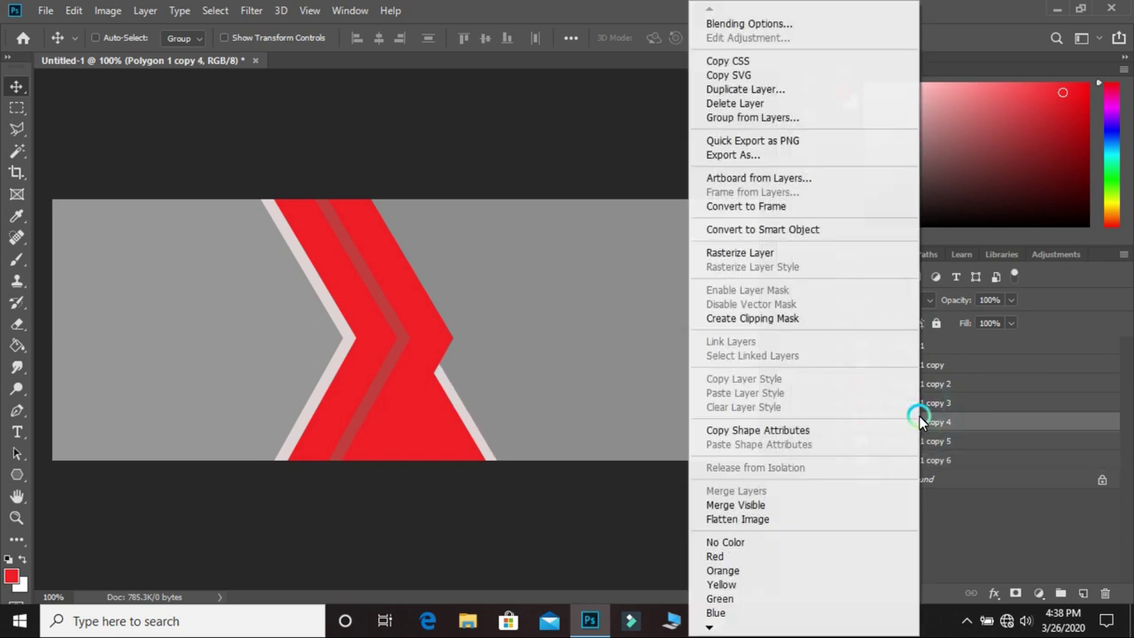
left_click(833, 91)
left_click(712, 165)
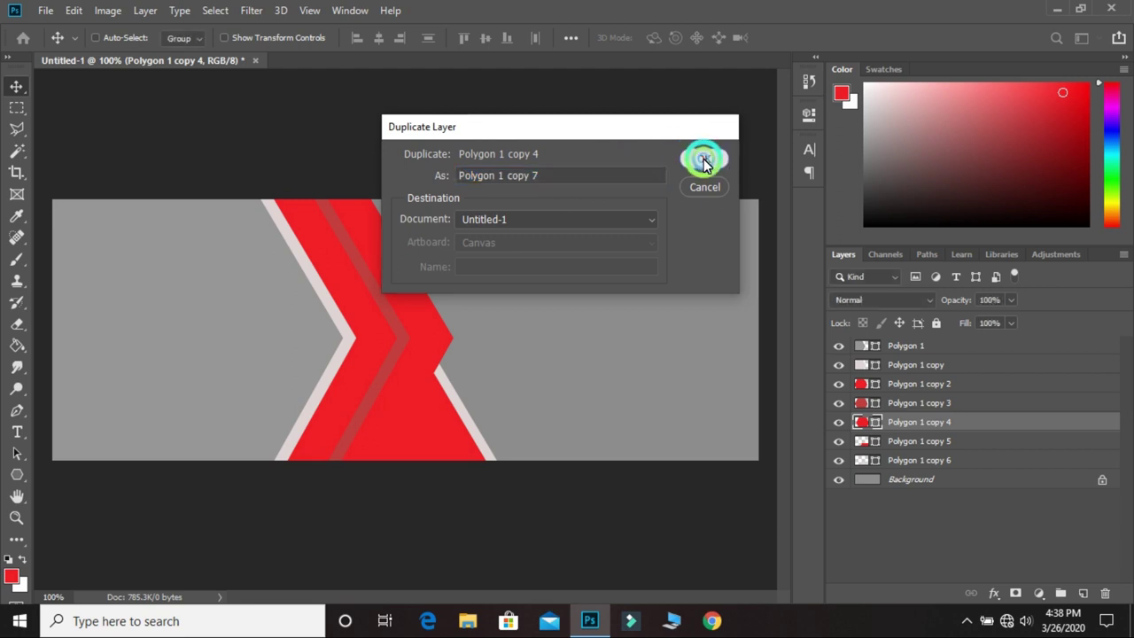
left_click(886, 424)
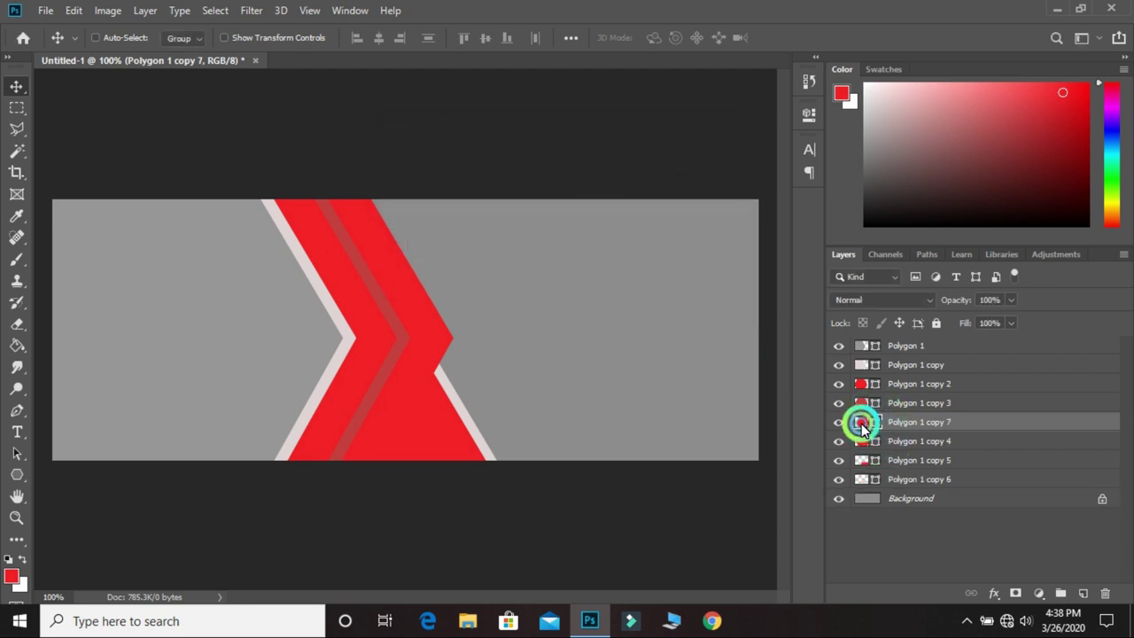
double_click(861, 424)
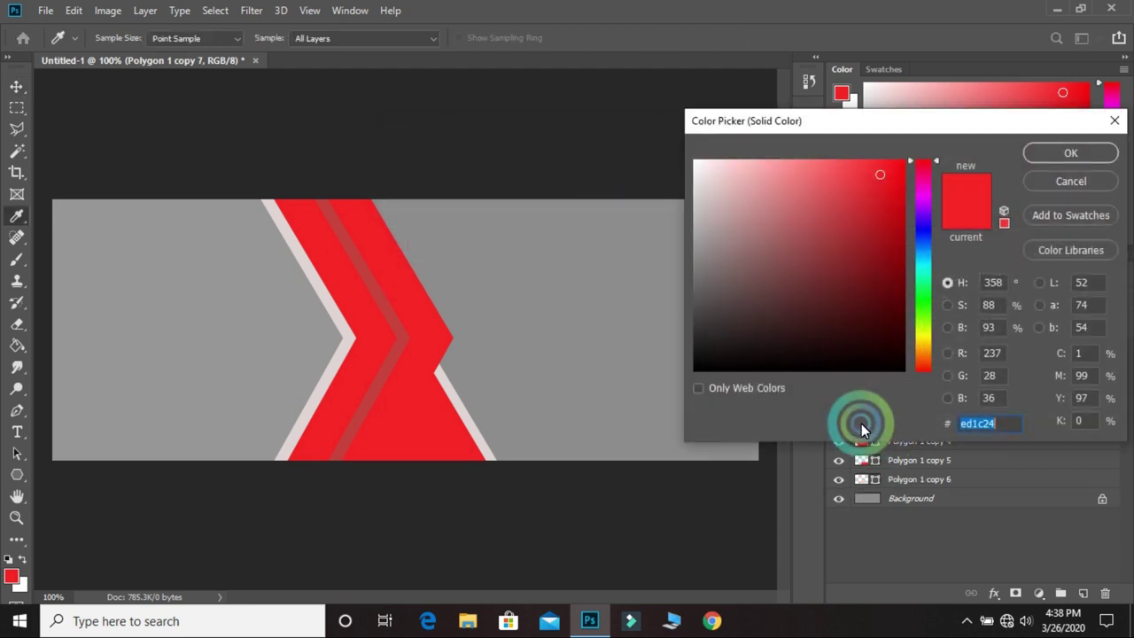
left_click(468, 420)
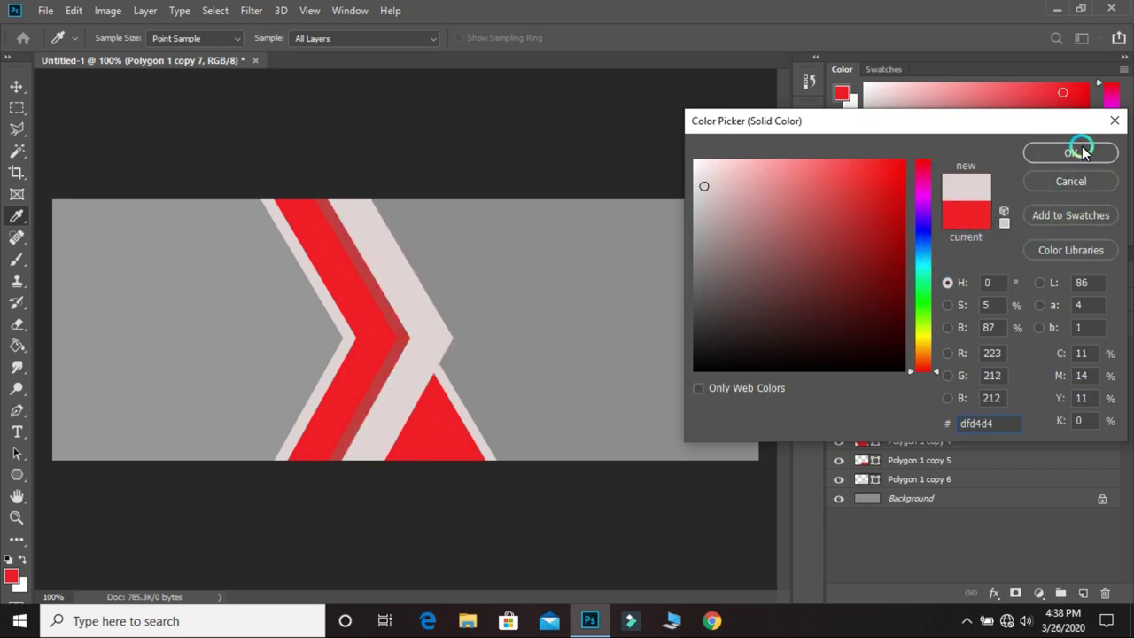
left_click(1082, 153)
left_click_drag(957, 421, 962, 450)
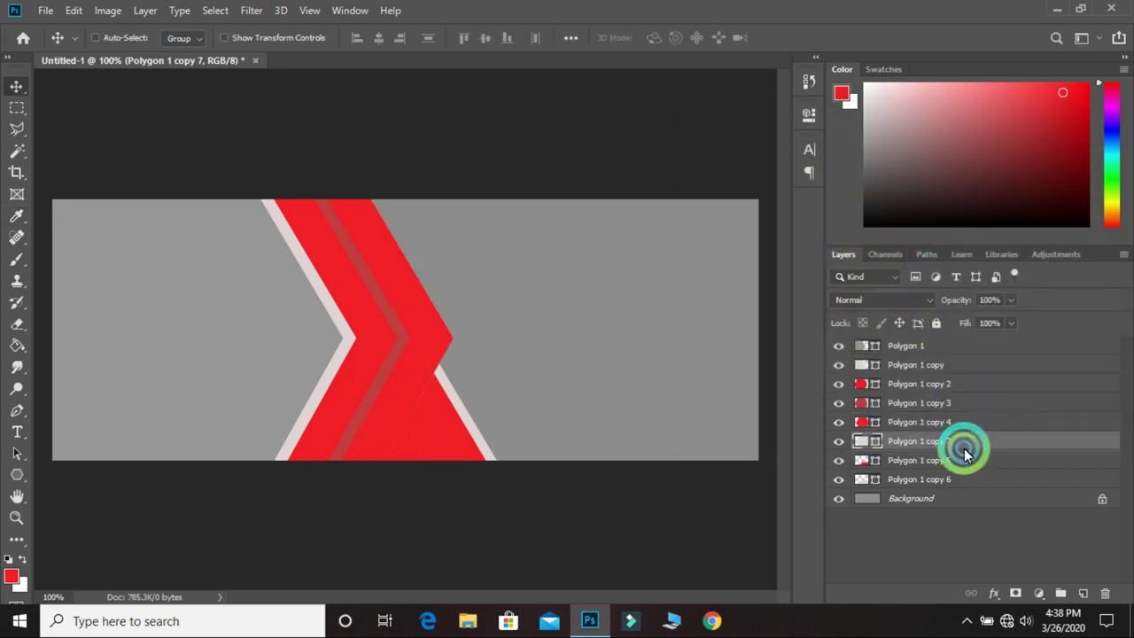
left_click(904, 499)
With the Rectangle Tool selected, set the foreground colour to near-black dark grey
left_click(16, 473)
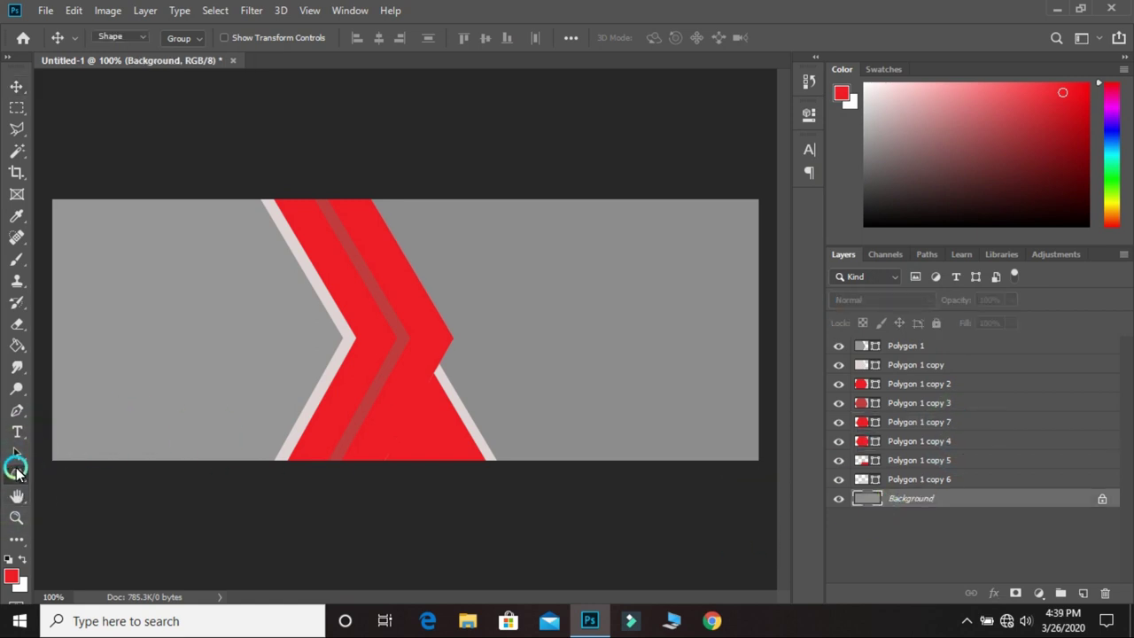
left_click(70, 471)
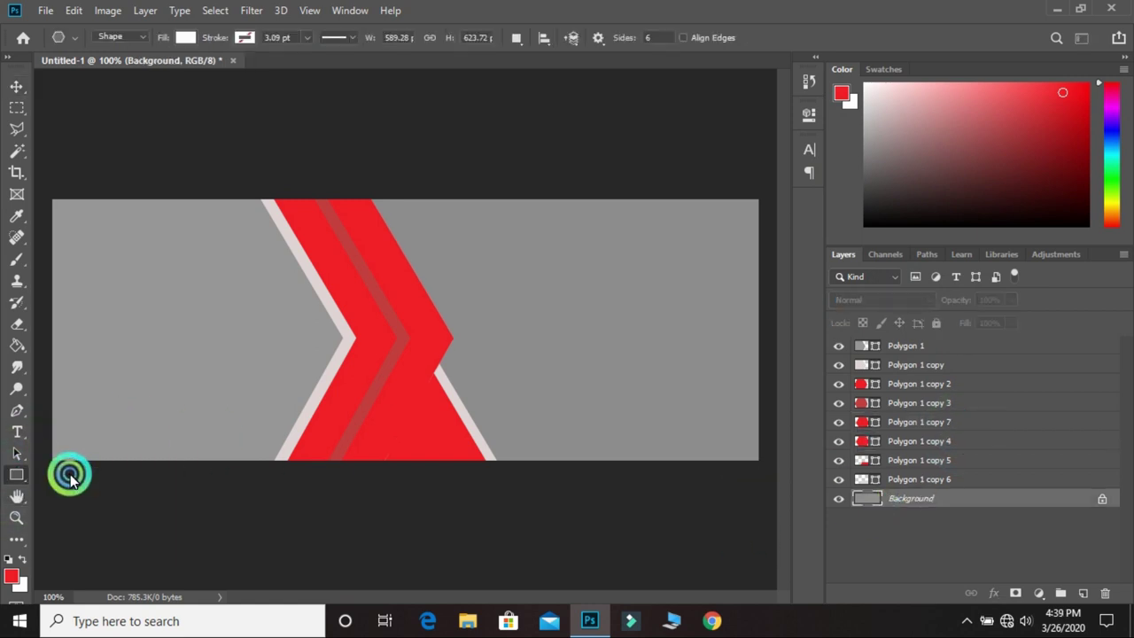
left_click(20, 556)
left_click(12, 577)
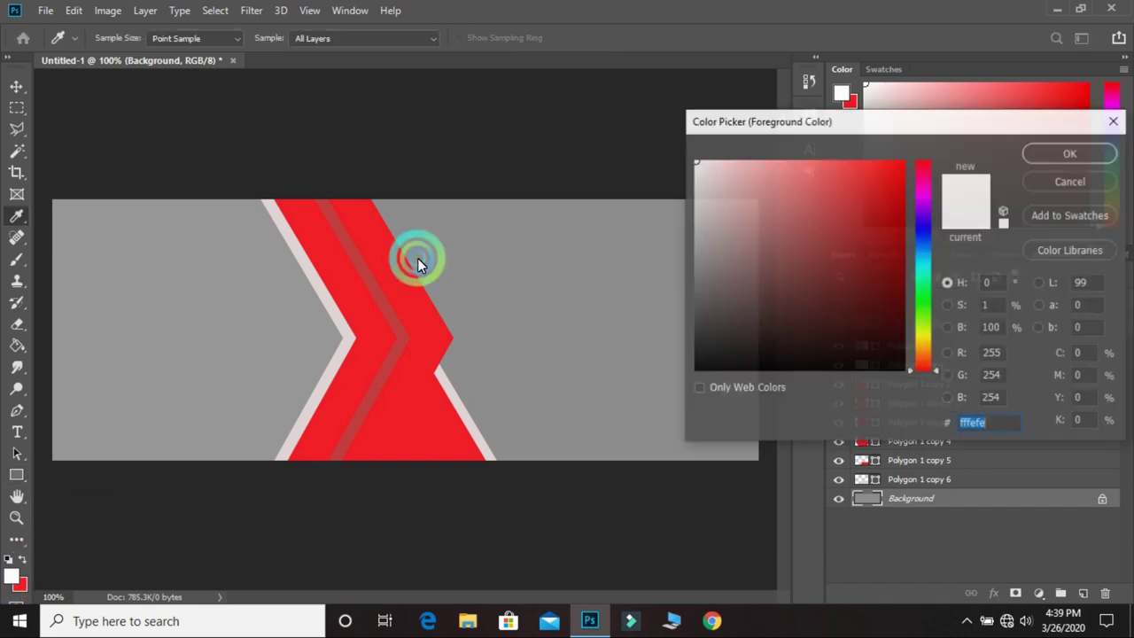
left_click_drag(724, 244, 668, 292)
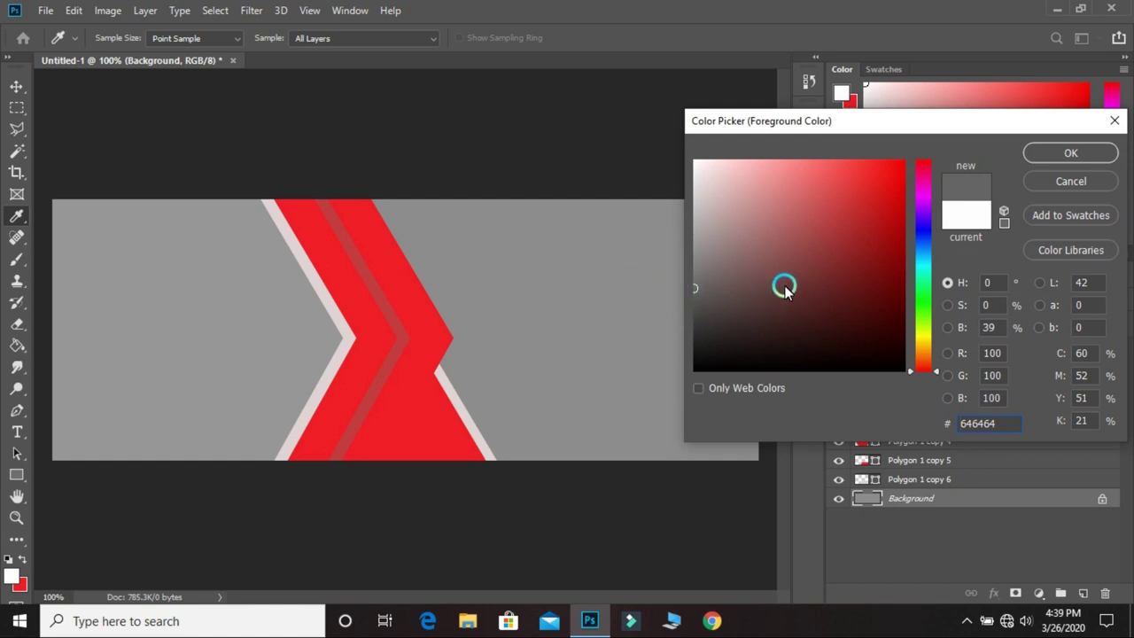
left_click_drag(758, 277, 651, 352)
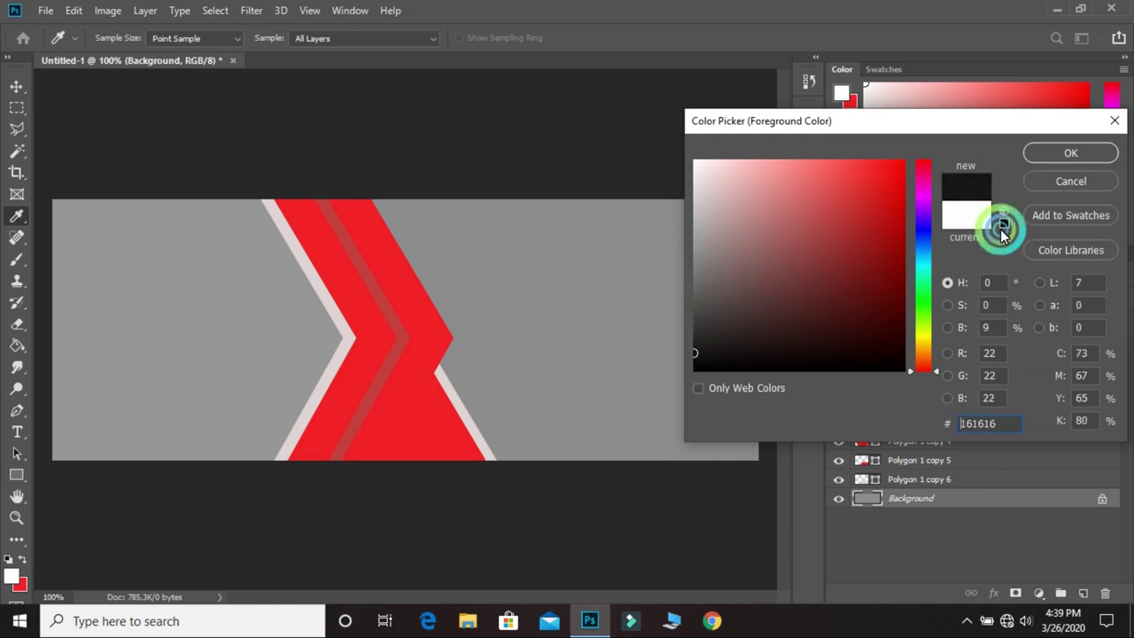
left_click(1067, 155)
Draw a long rectangle along the banner's top right and fill it black
key("u")
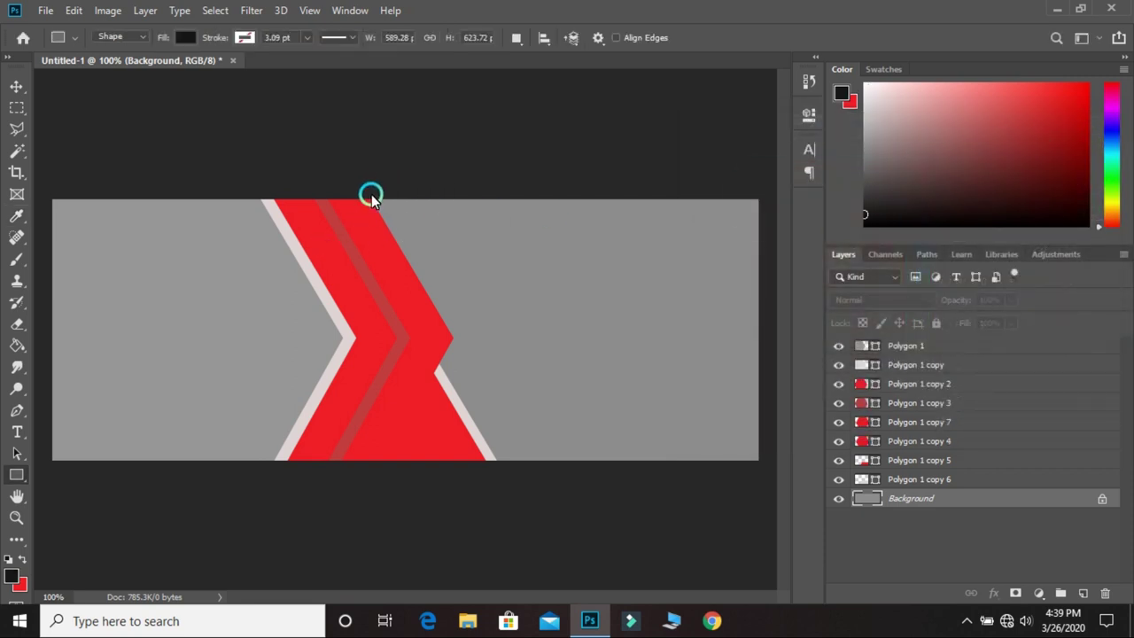
left_click(912, 344)
mouse_move(416, 189)
left_mouse_down()
mouse_move(646, 239)
mouse_move(760, 229)
left_mouse_up()
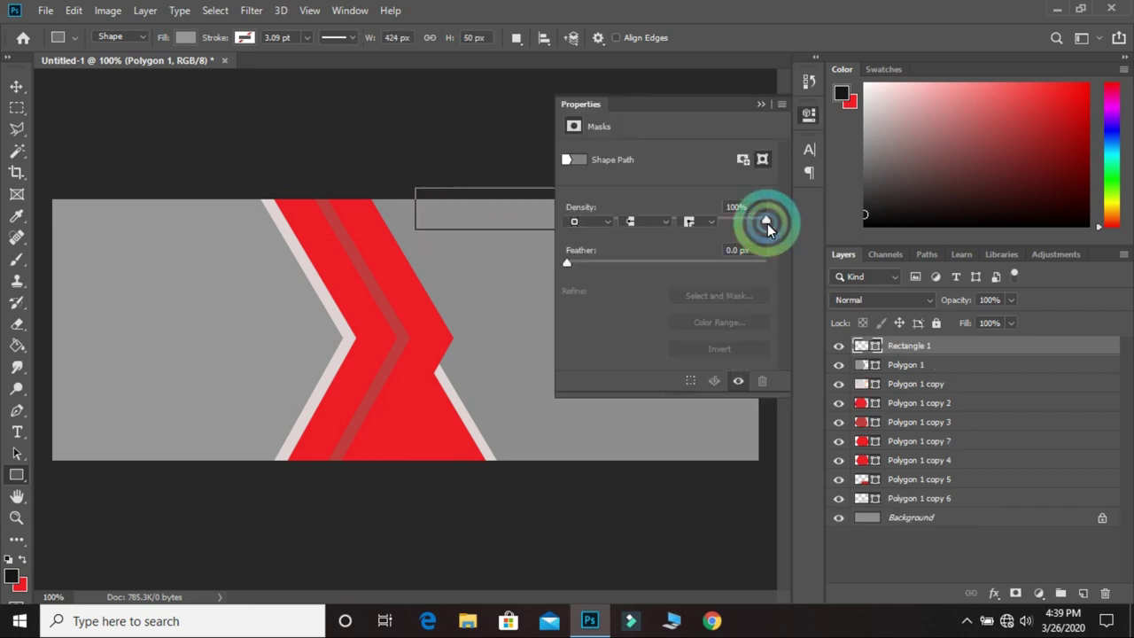
left_click(806, 116)
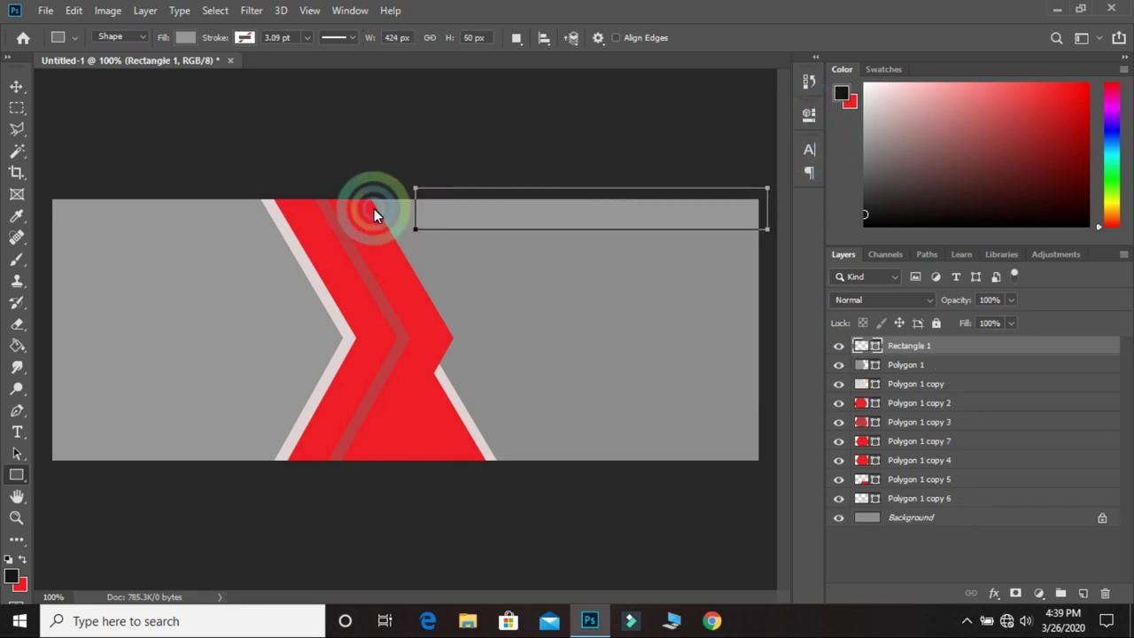
left_click(189, 38)
left_click(149, 69)
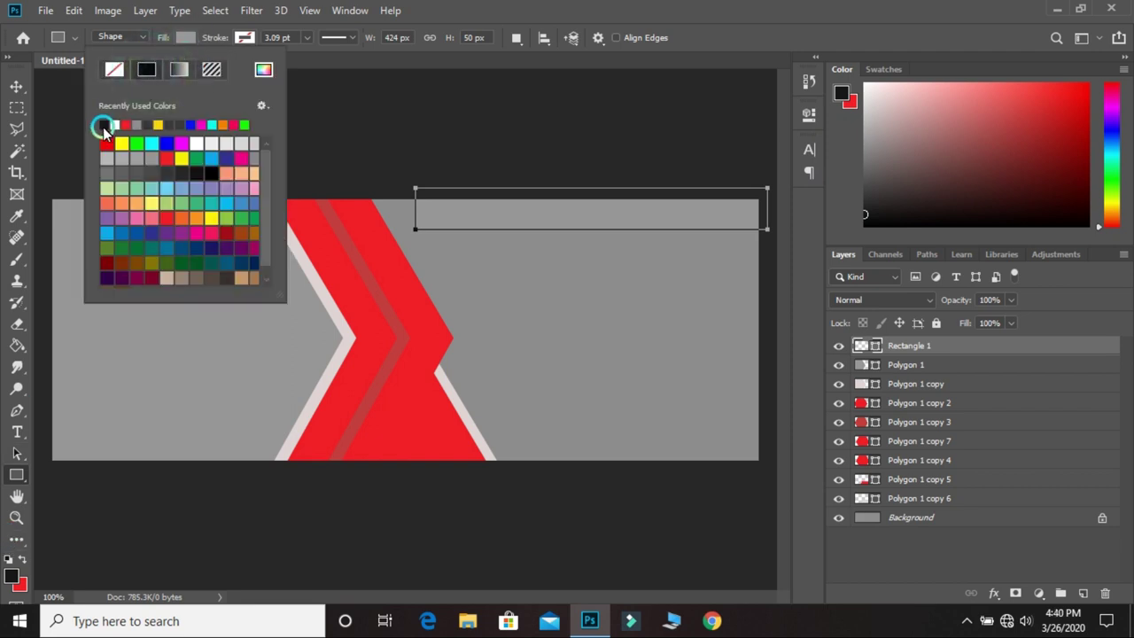
left_click(104, 127)
left_click(168, 39)
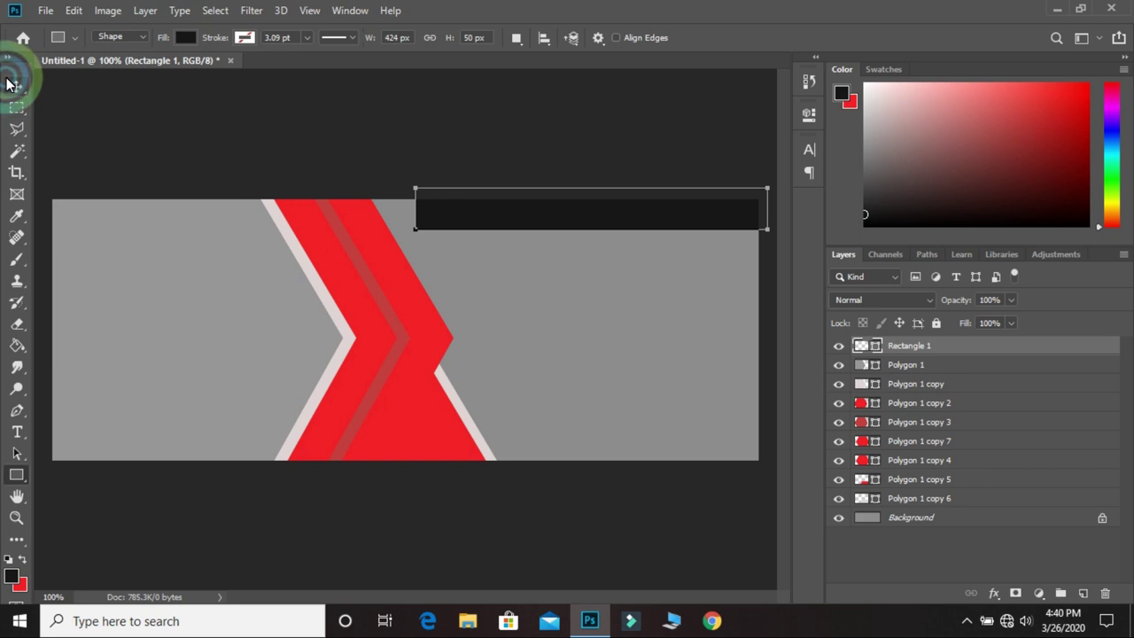
Move the black band to the top edge, stretch it left to the chevrons, and place it beneath the chevron layers
left_click(9, 84)
left_click_drag(549, 213, 540, 224)
key("ctrl+t")
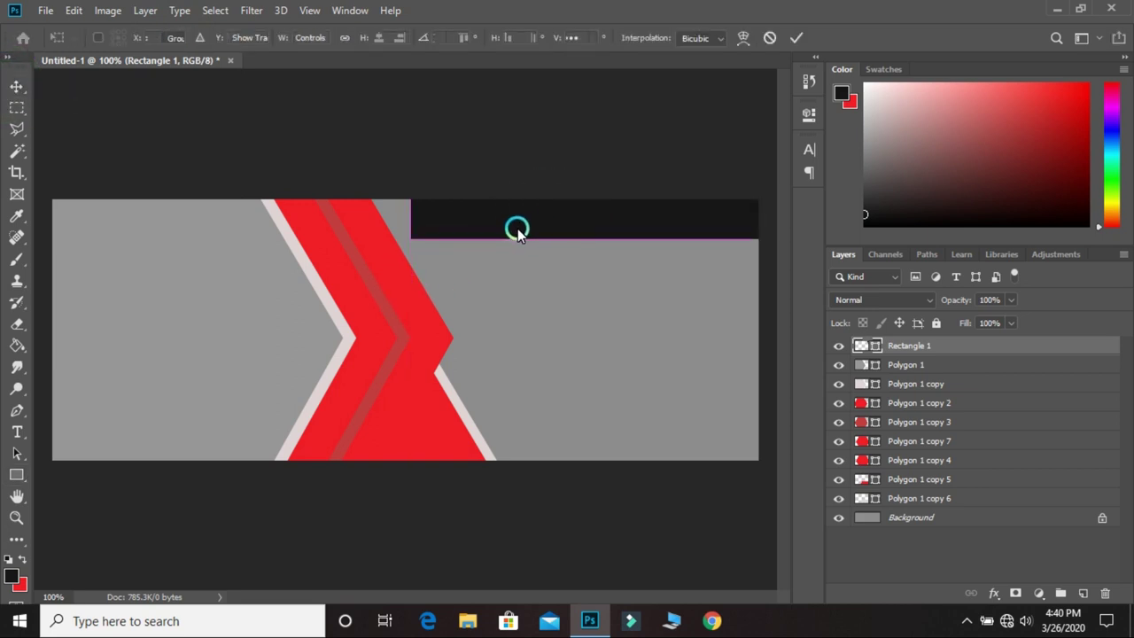
left_click_drag(412, 241, 348, 237)
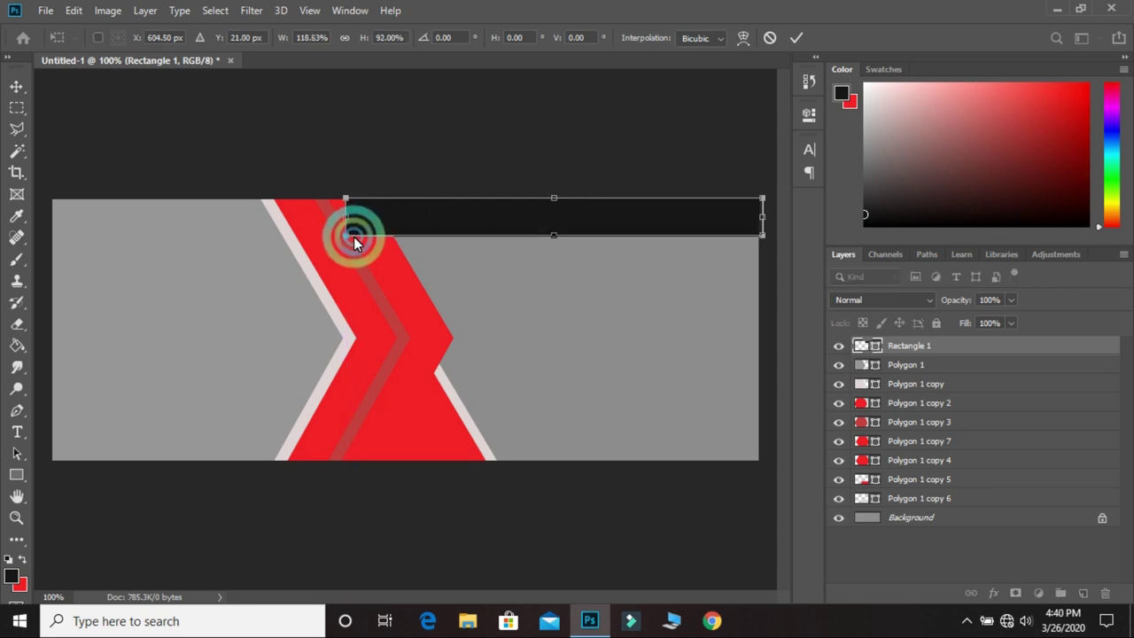
key("Return")
left_click_drag(959, 346, 948, 492)
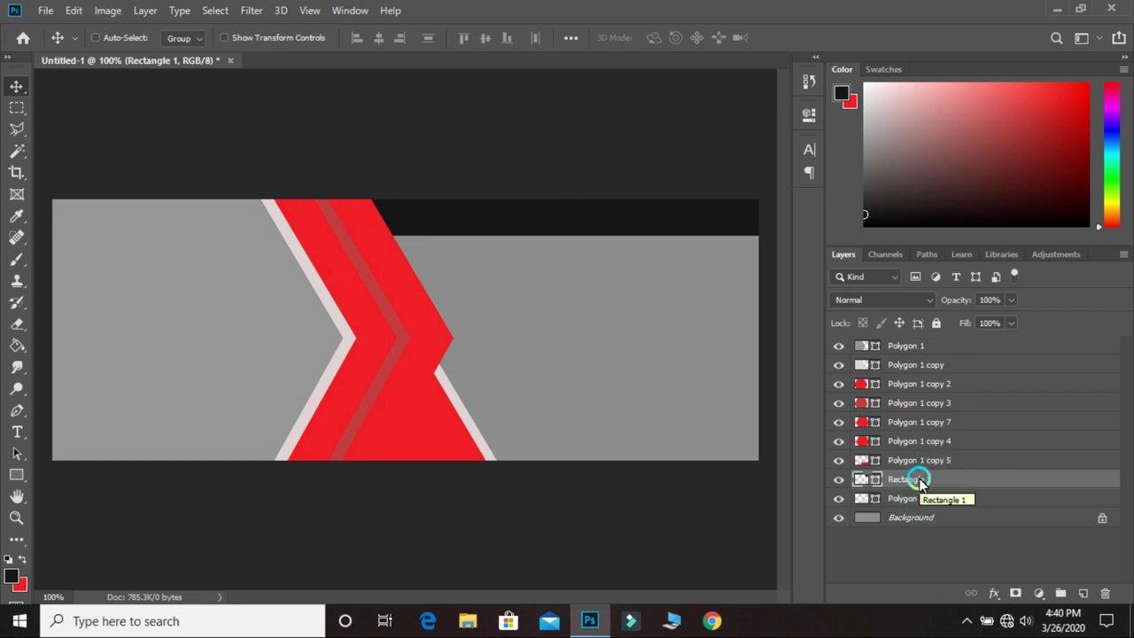
left_click_drag(918, 479, 923, 498)
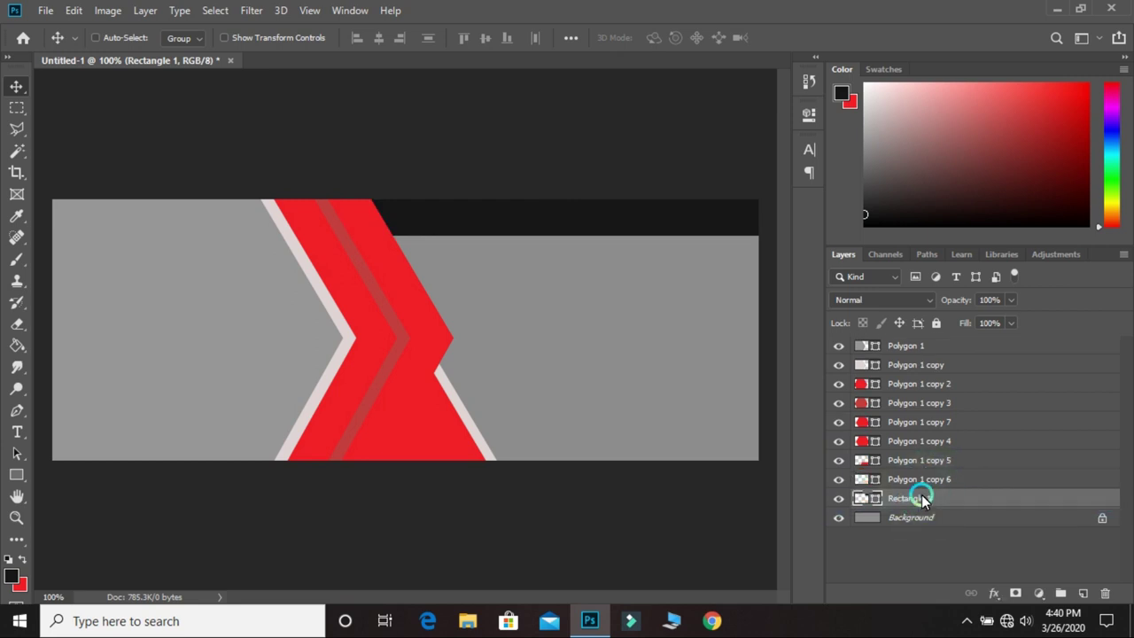
Duplicate Rectangle 1 and move the copy below it in the Layers panel
key("Down")
key("Up")
right_click(922, 499)
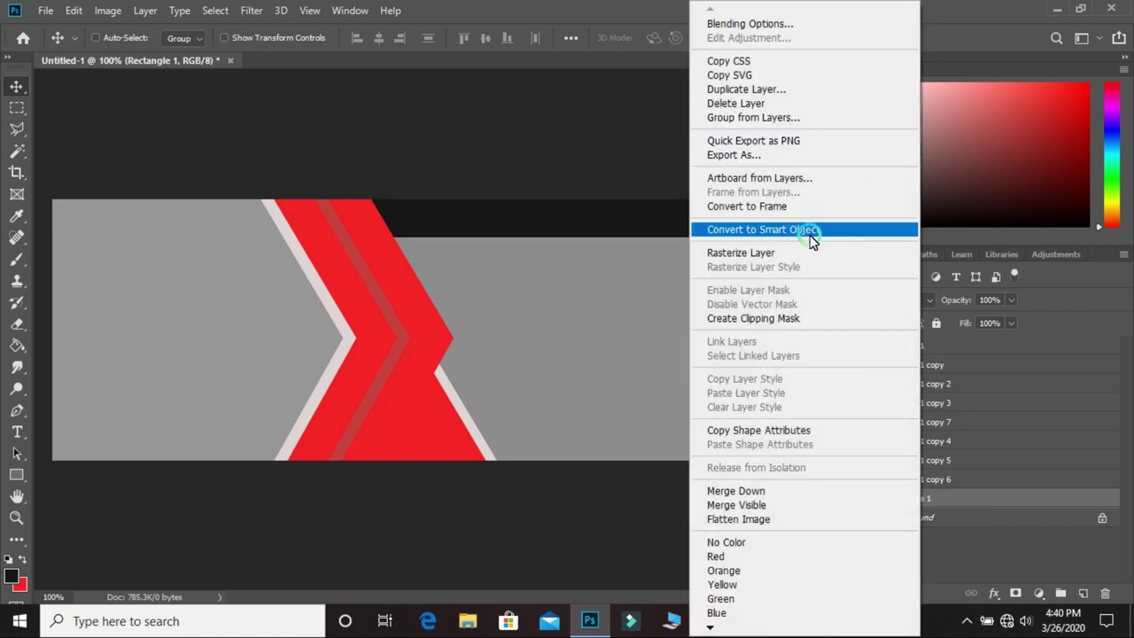
left_click(815, 92)
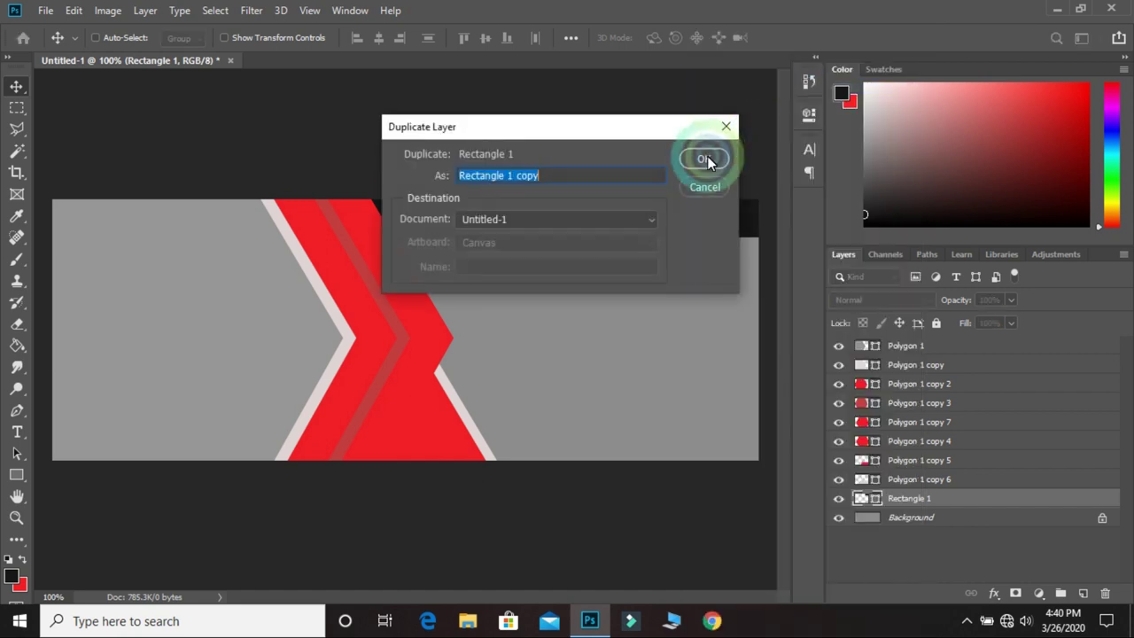
left_click(704, 156)
left_click(868, 519)
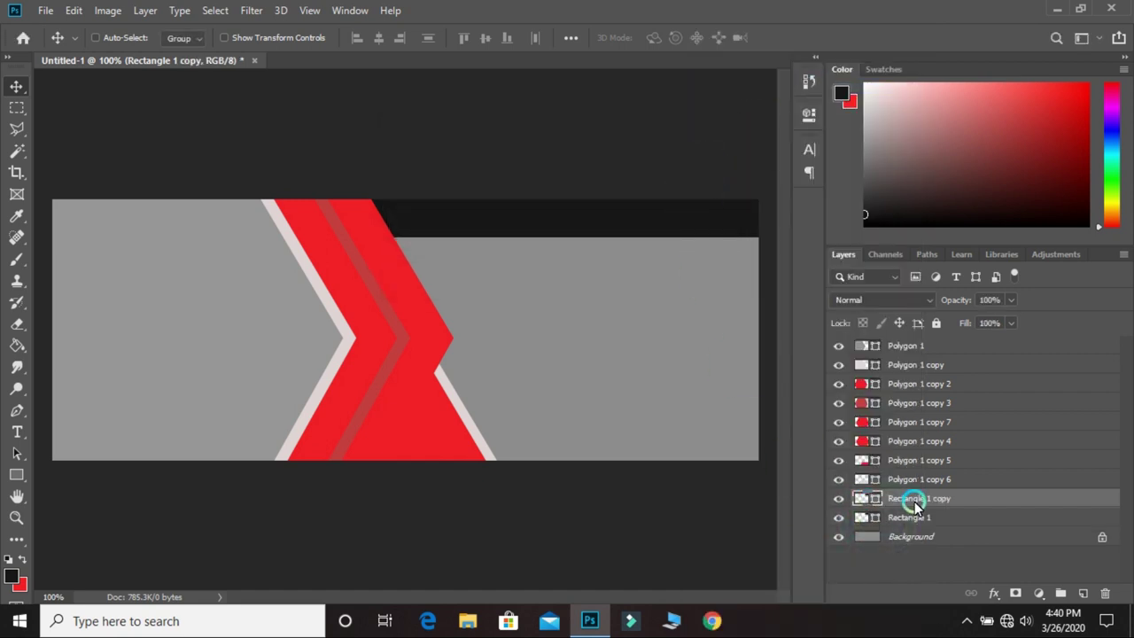
left_click_drag(924, 498, 864, 514)
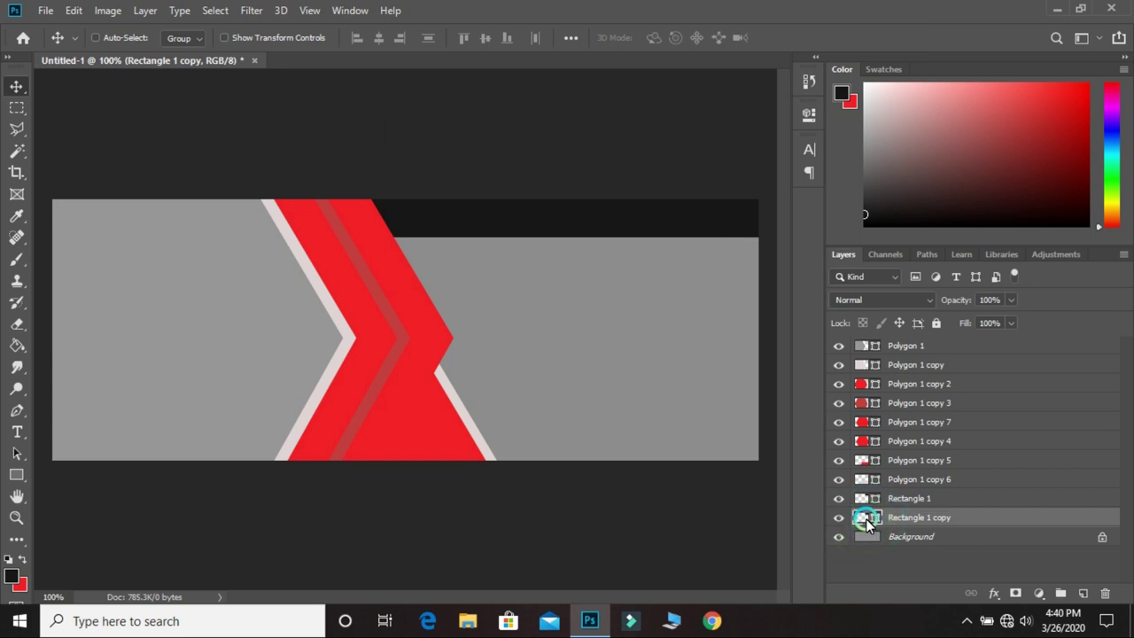
Fill Rectangle 1 copy with chevron red ed1c24 and shift it down below the dark band
double_click(865, 519)
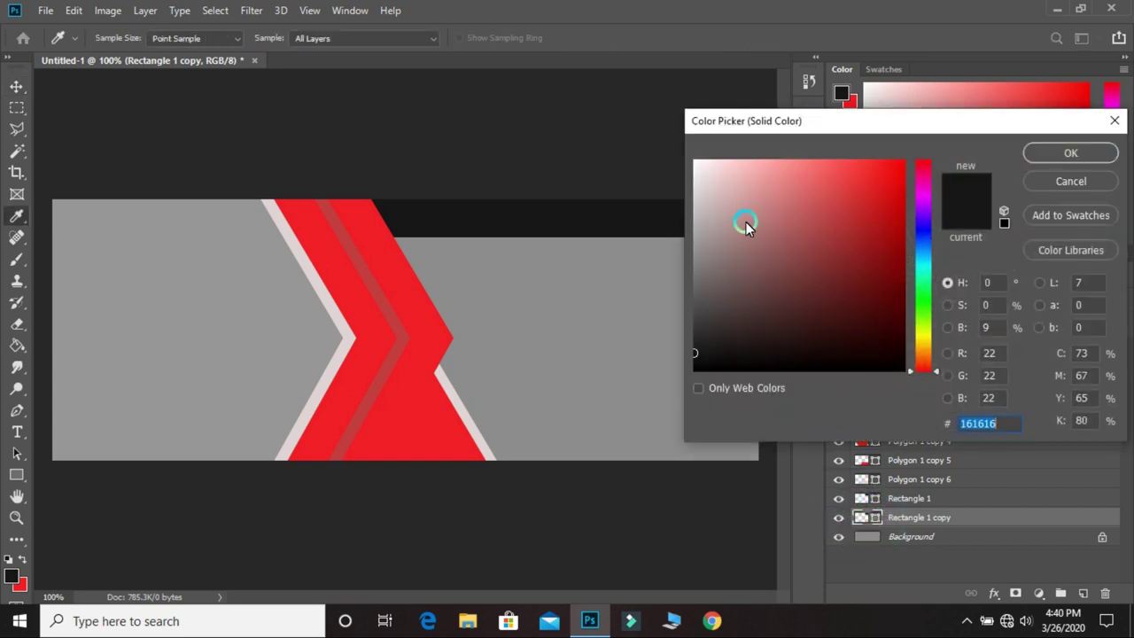
left_click(350, 282)
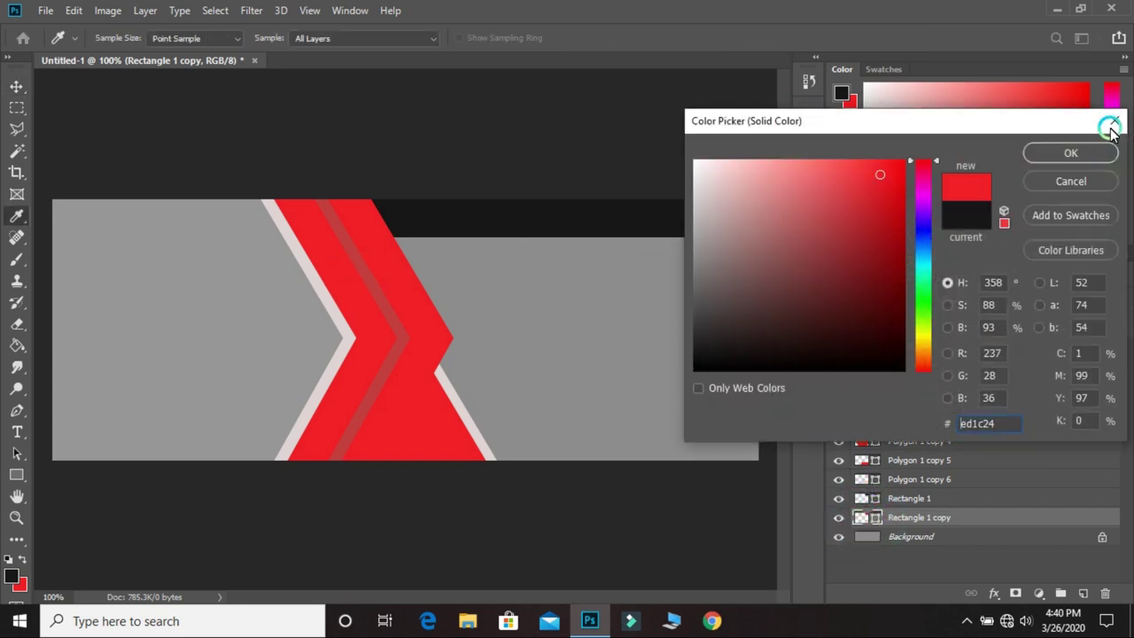
left_click(1074, 153)
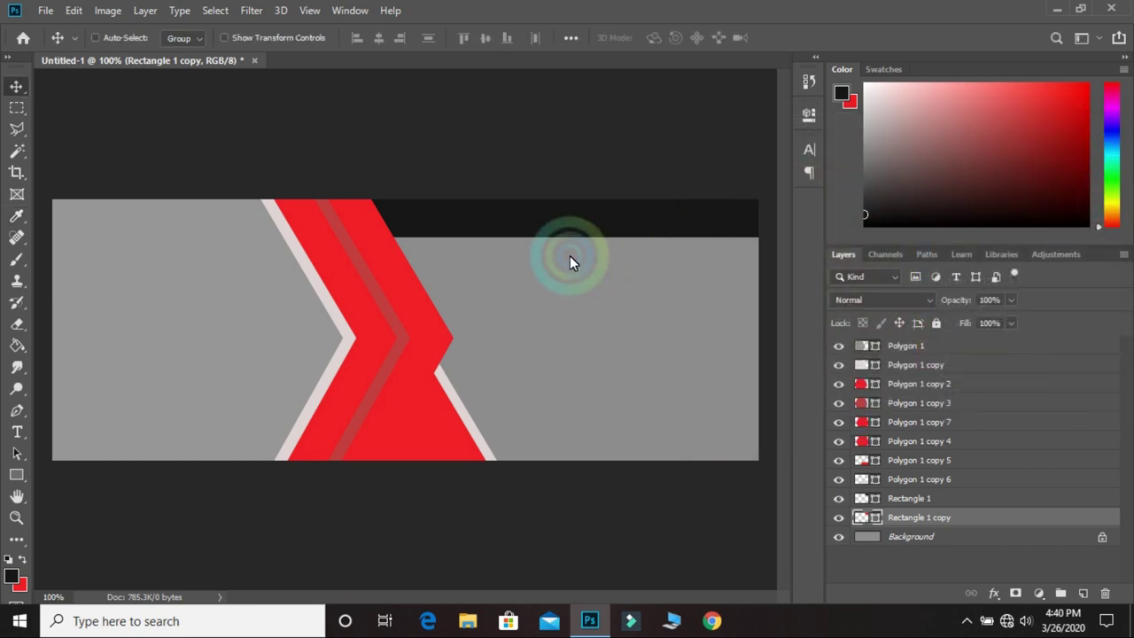
key("ctrl+t")
key("shift+Down")
key("shift+Down")
key("shift+Down")
key("shift+Down")
key("Return")
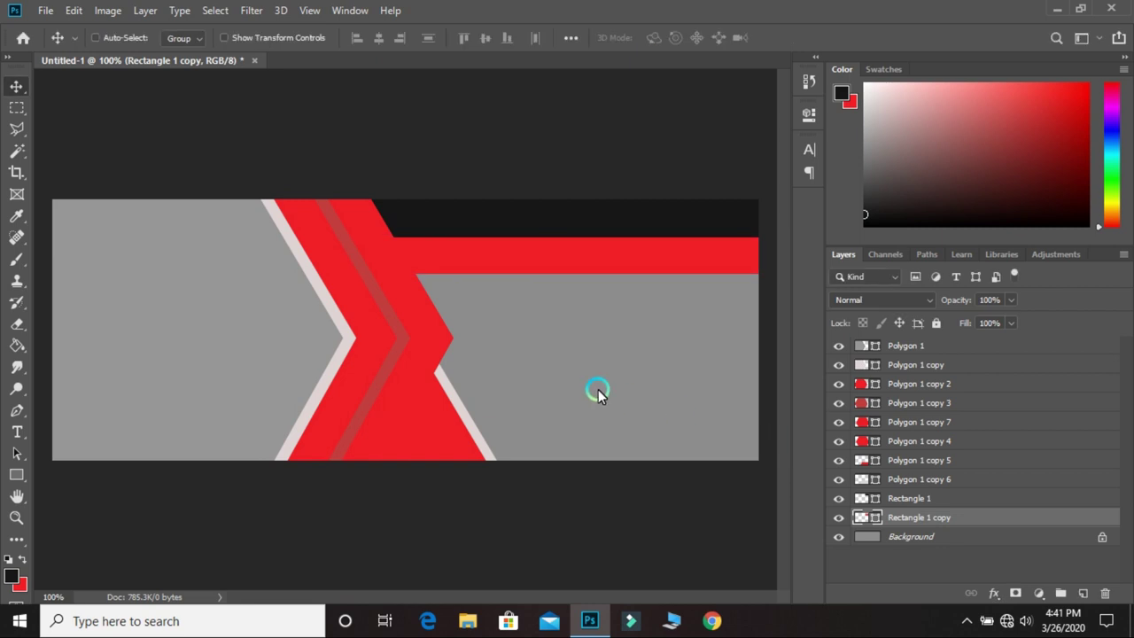
left_click(877, 440)
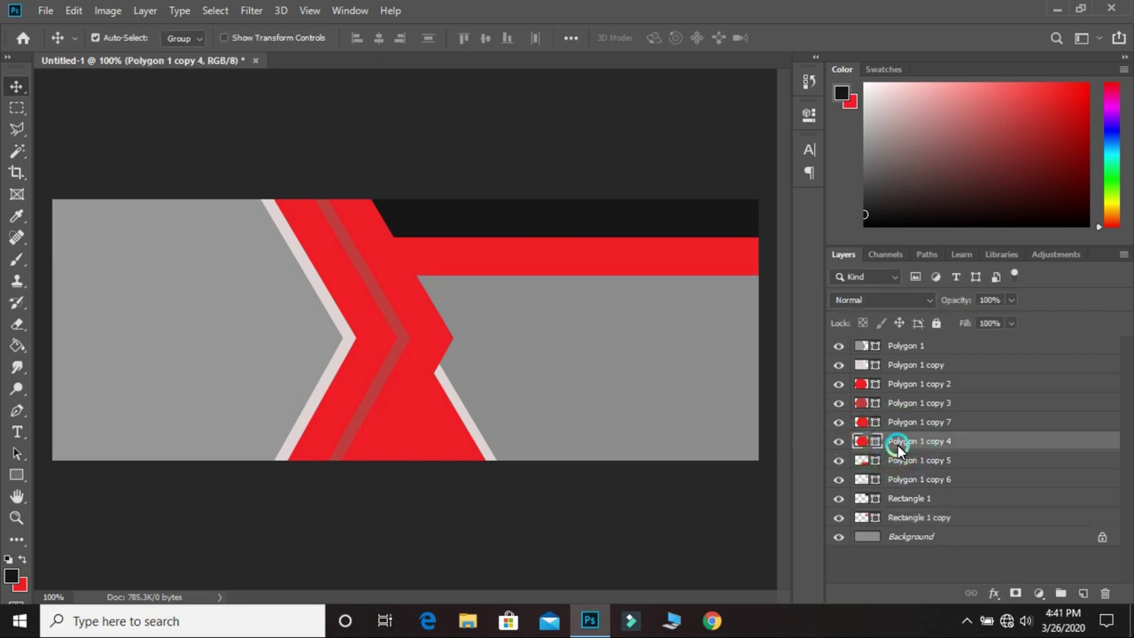
Duplicate the red chevron layer Polygon 1 copy 4 as Polygon 1 copy 8
key("ctrl+t")
key("Return")
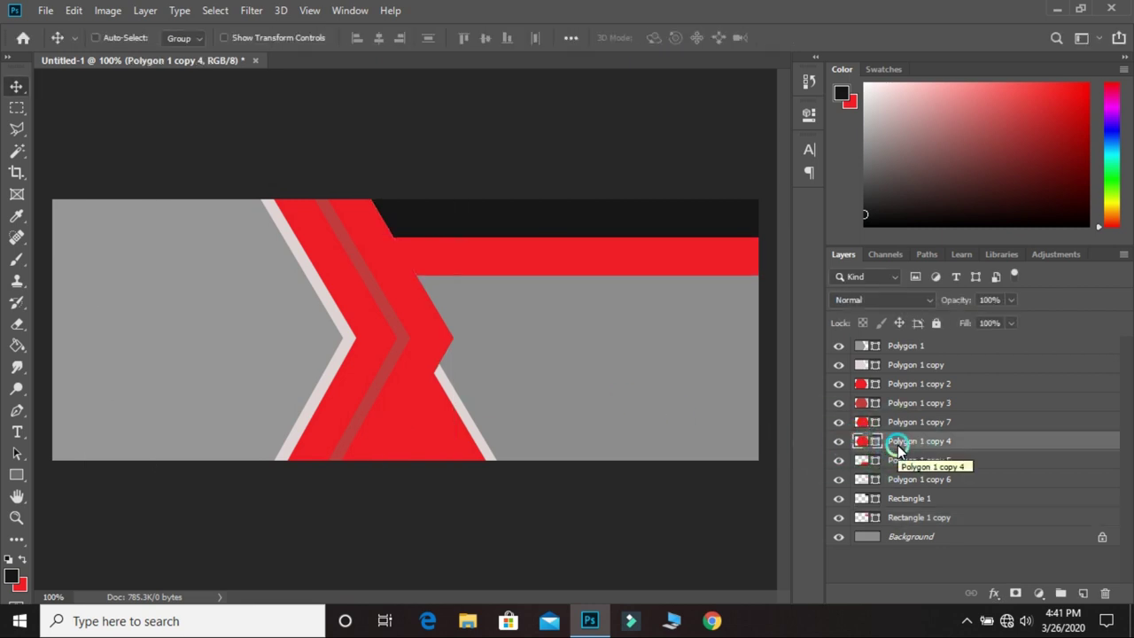
right_click(892, 443)
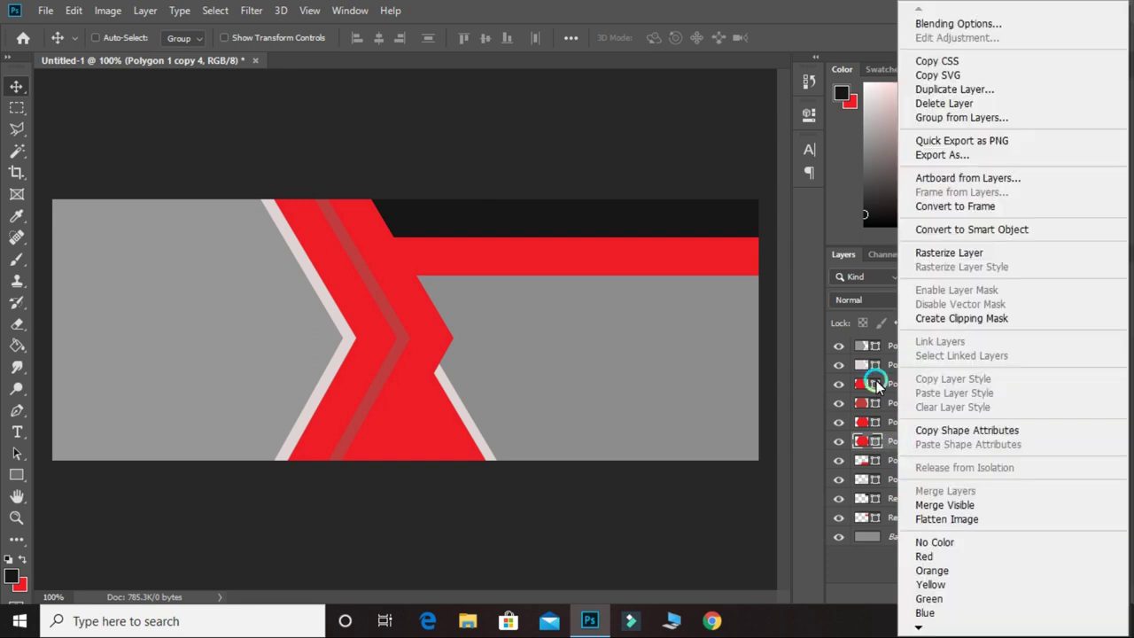
left_click(955, 90)
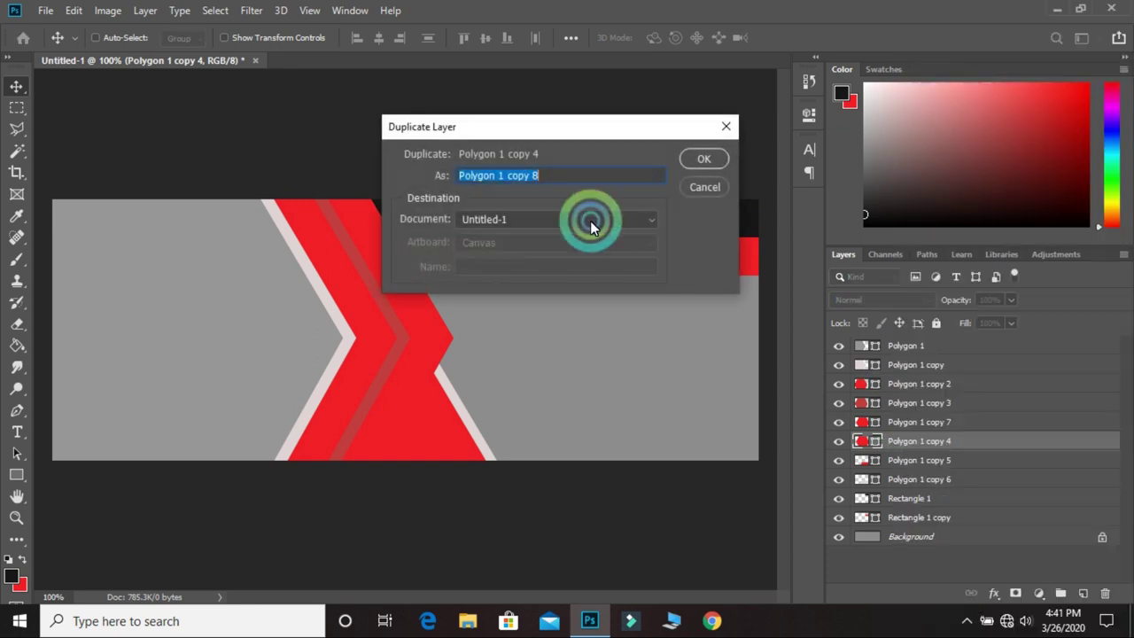
left_click(703, 162)
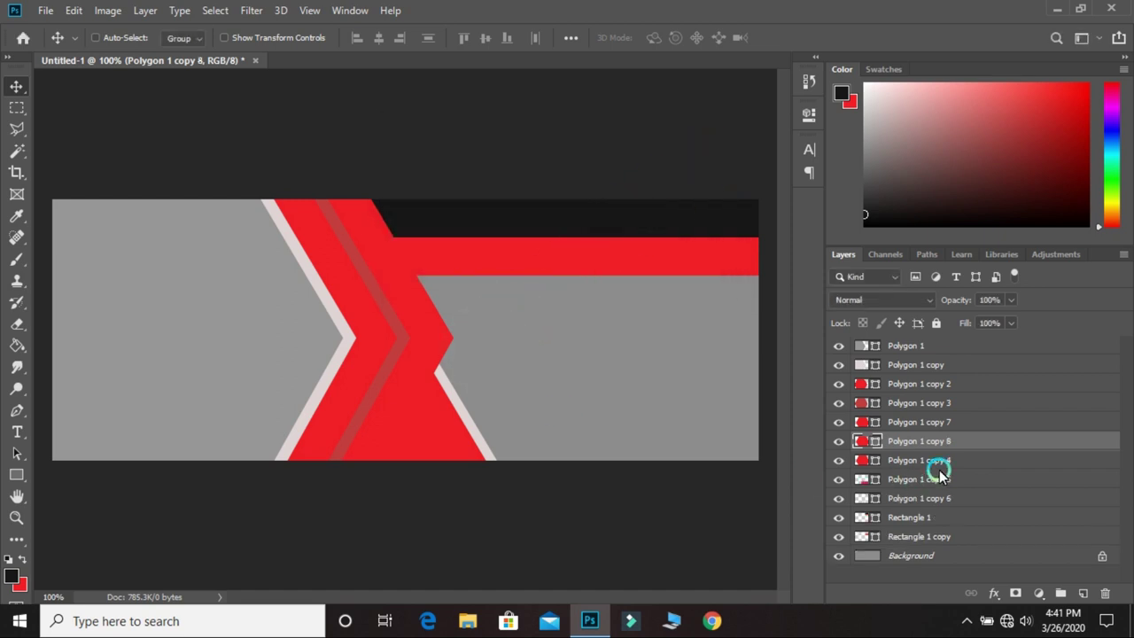
Recolour the copy grey 8d8d8d and nudge it slightly right
double_click(864, 448)
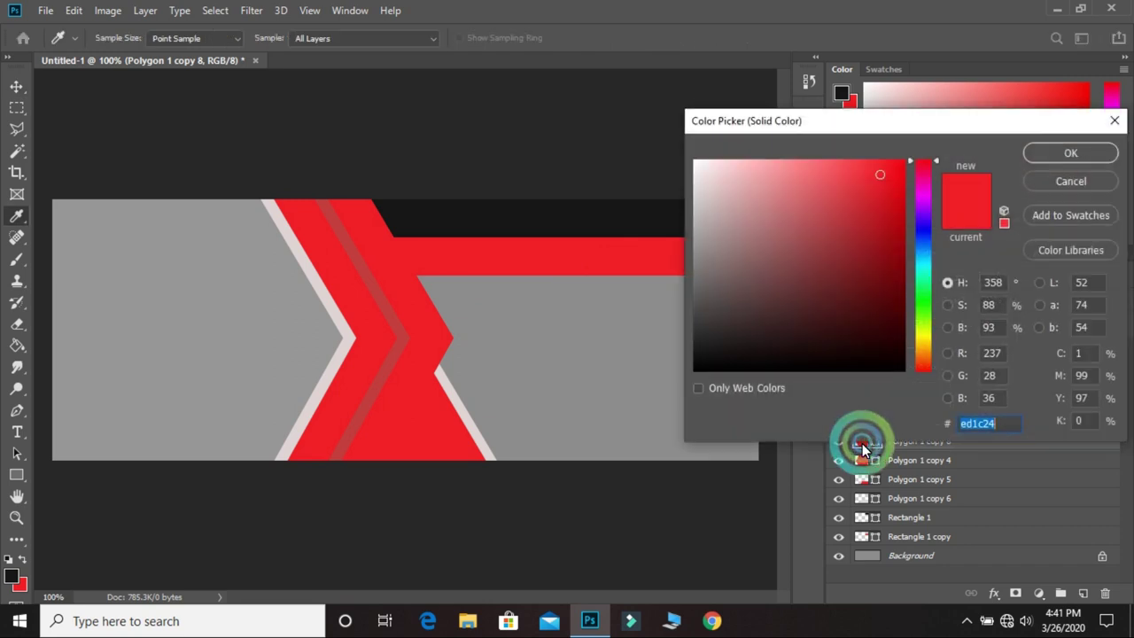
left_click(511, 384)
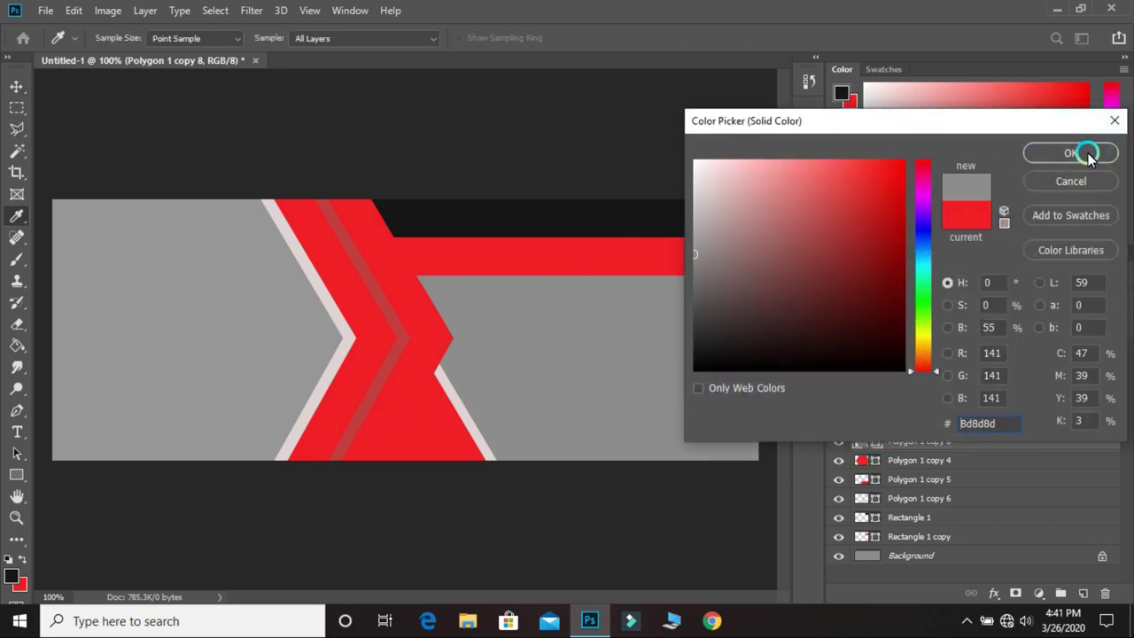
left_click(1070, 152)
left_click(186, 222)
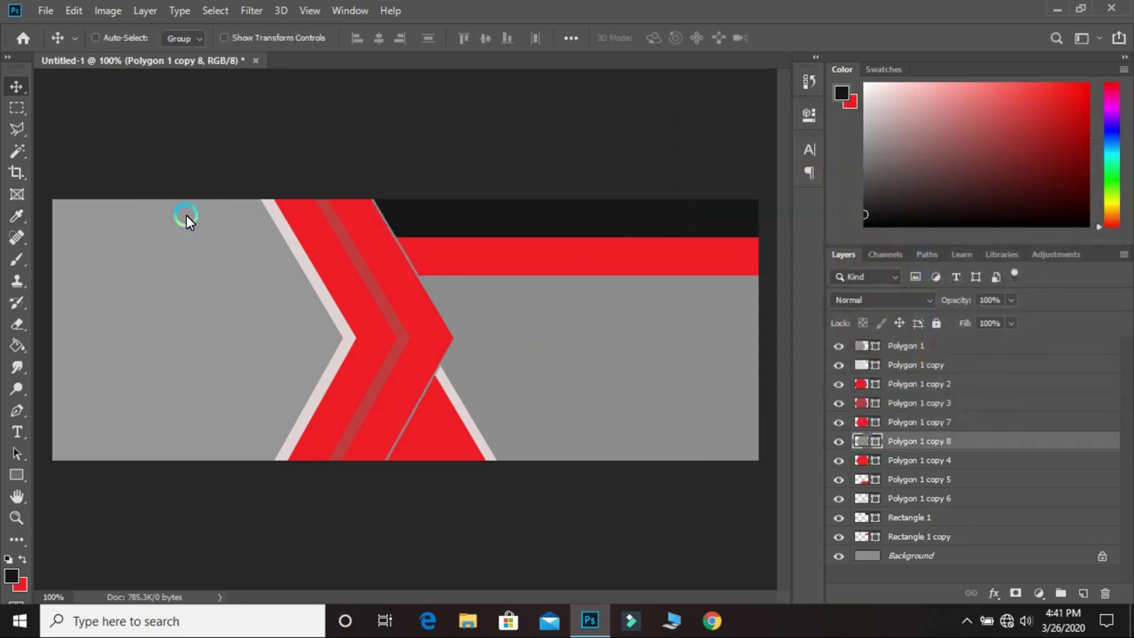
key("Right")
key("Right")
key("Right")
left_click(301, 387)
left_click_drag(469, 467, 473, 467)
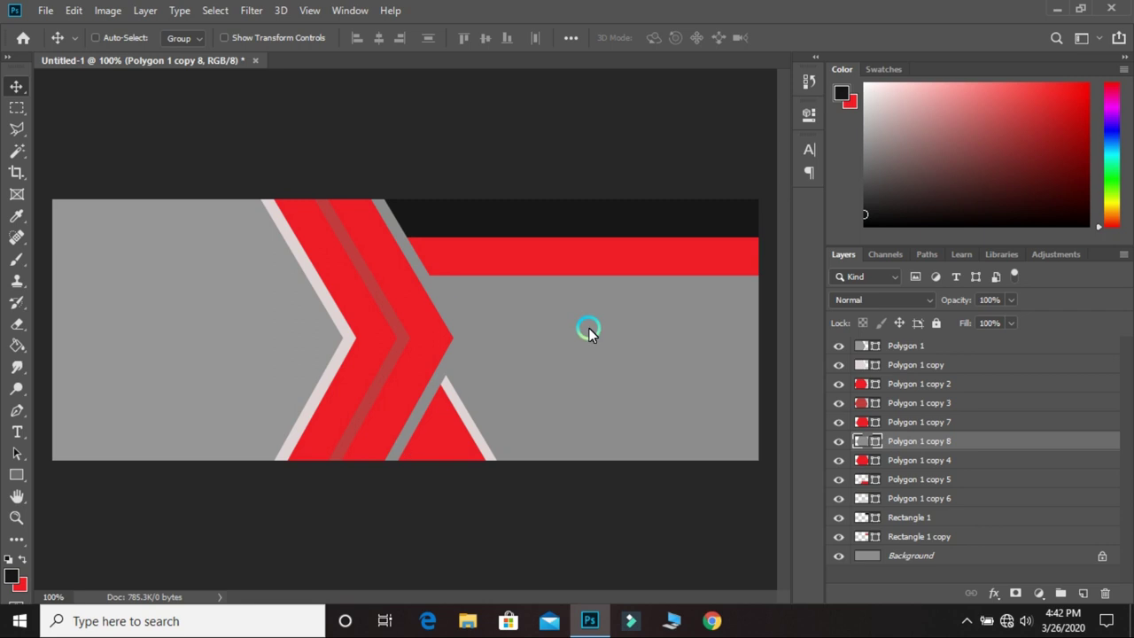
Delete the lower-right triangle layers Polygon 1 copy 5 and copy 6
left_click(838, 478)
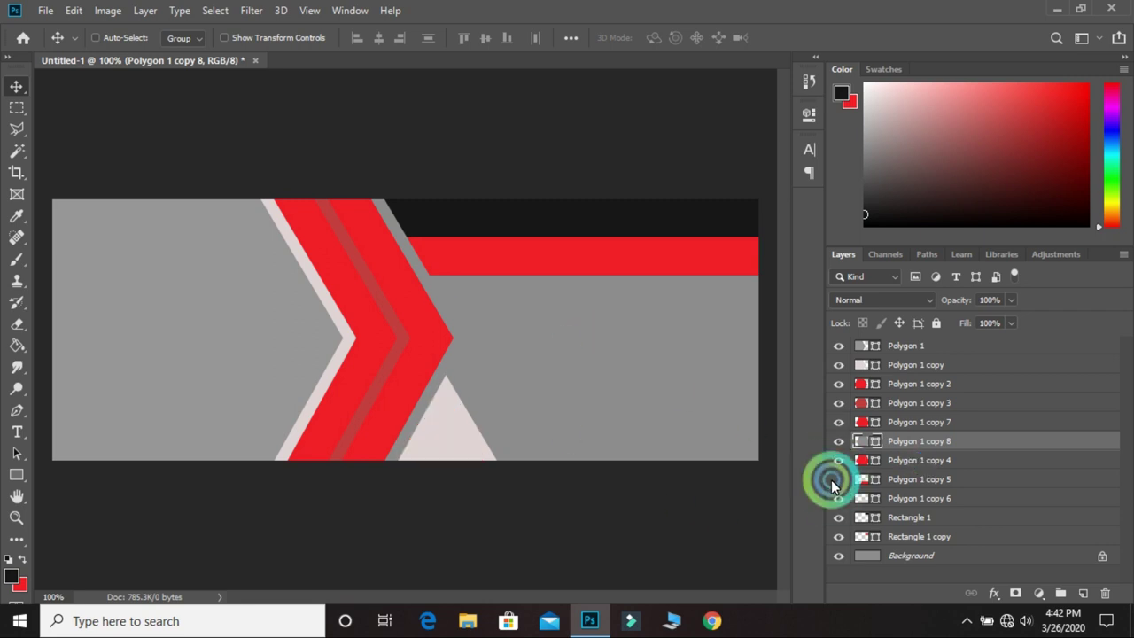
left_click(838, 498)
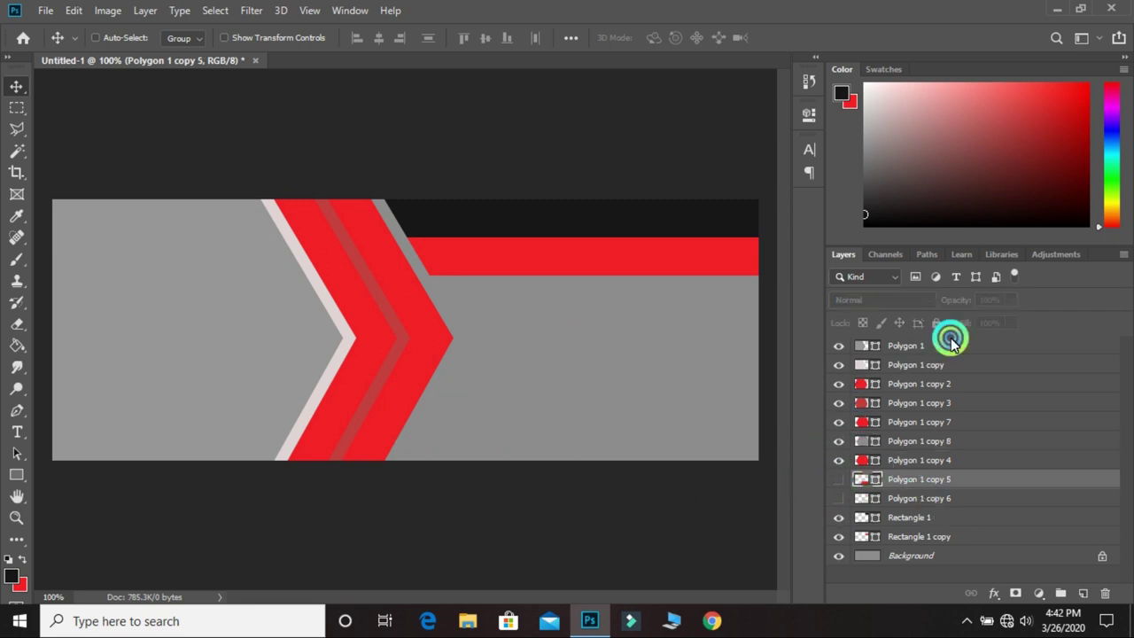
left_click(947, 344)
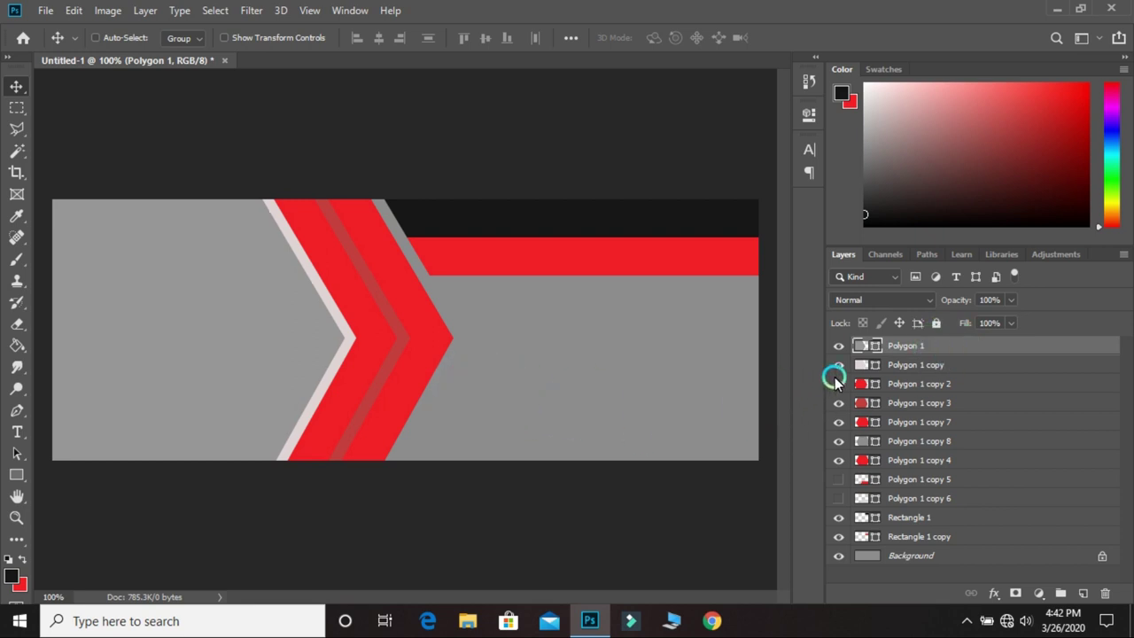
left_click(895, 478)
left_click(838, 478)
left_click(838, 498)
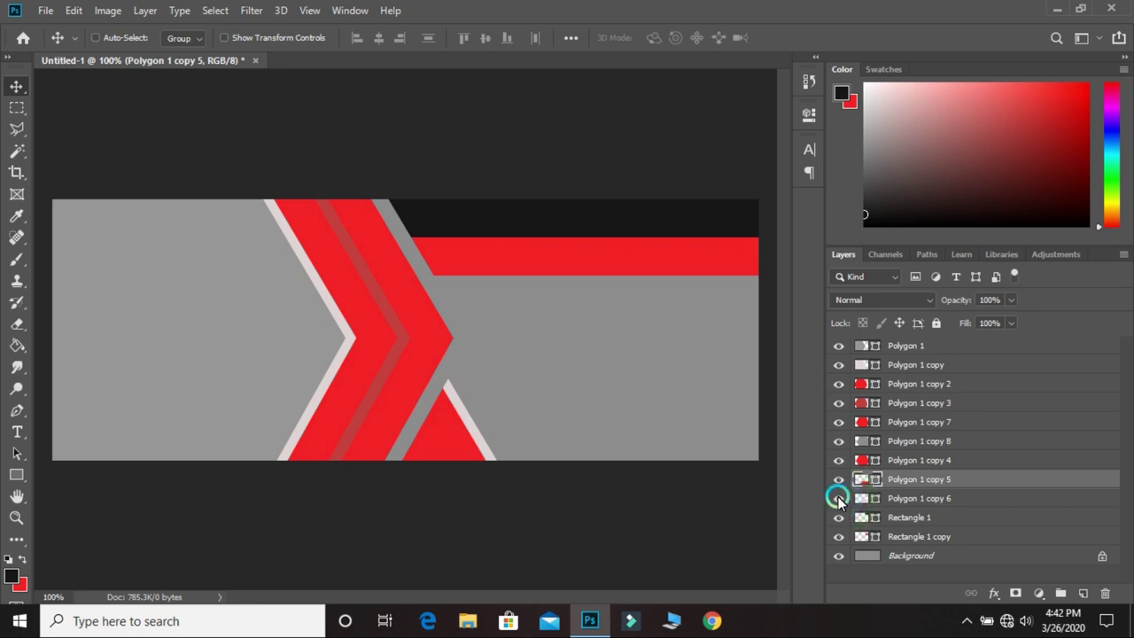
left_click(838, 478)
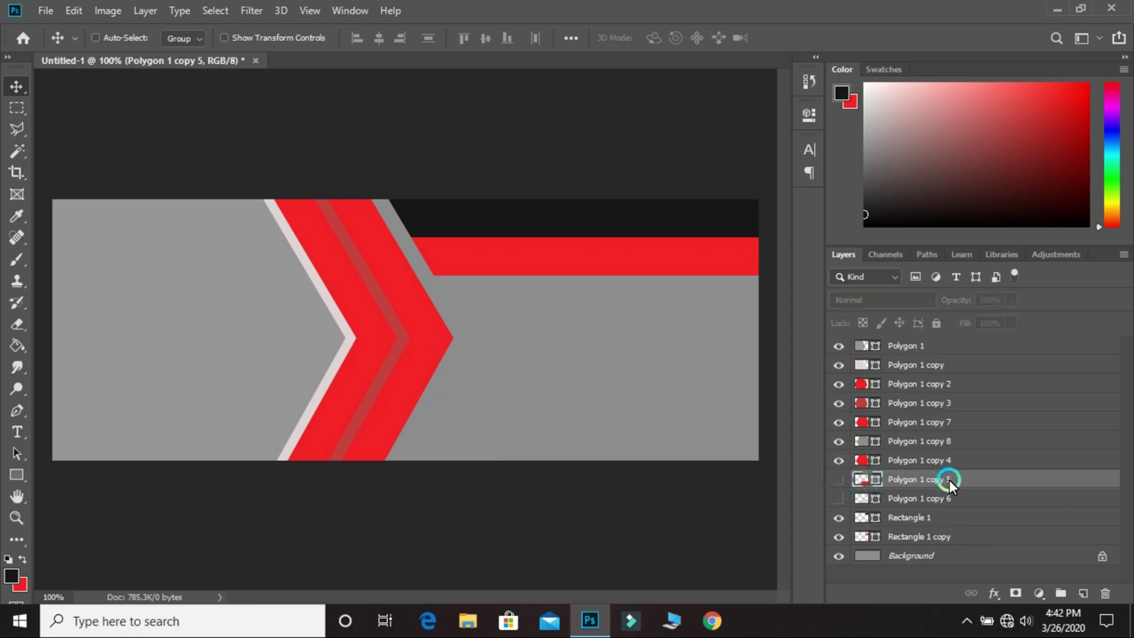
left_click(1102, 571)
left_click(483, 247)
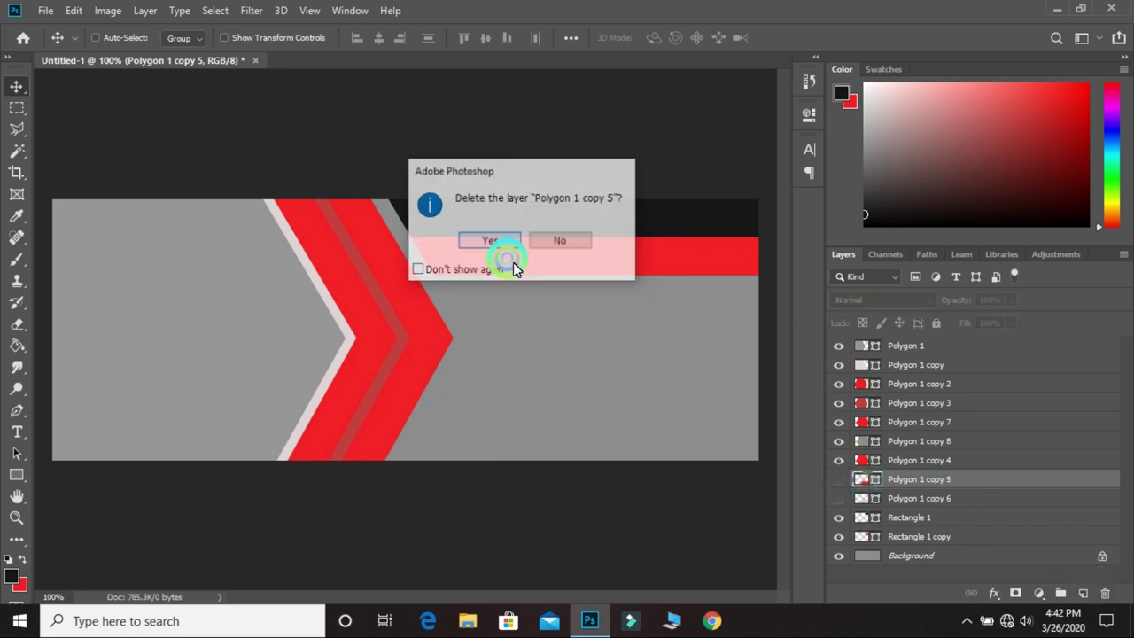
left_click(949, 480)
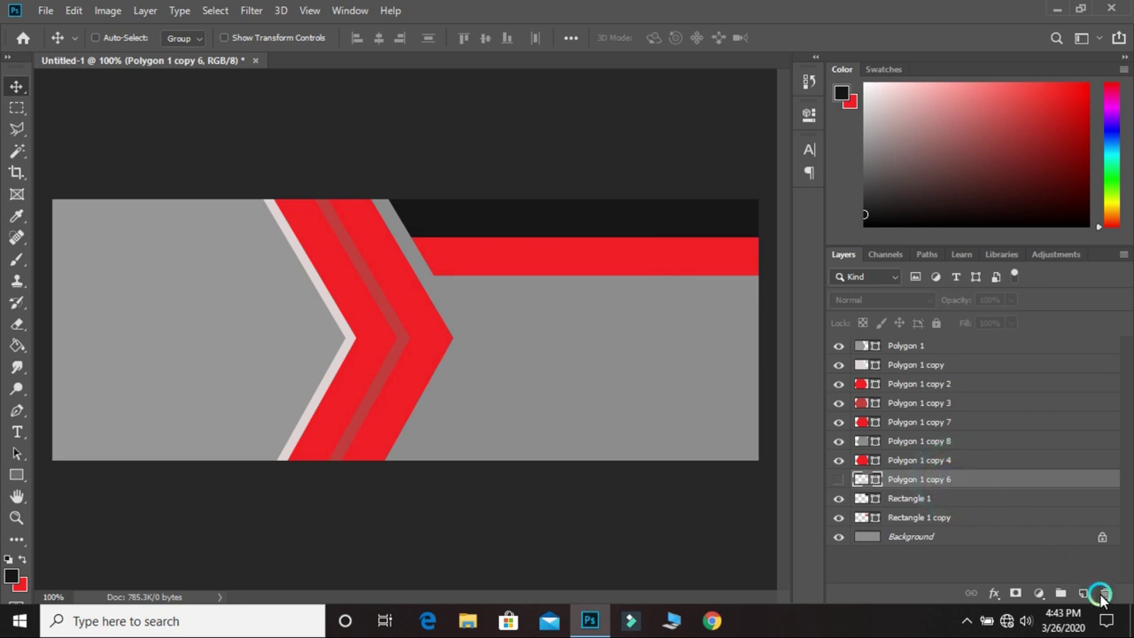
left_click(507, 245)
Group the shape layers from Rectangle 1 to Polygon 1 copy into Group 1
left_click_drag(922, 498, 941, 346)
right_click(941, 347)
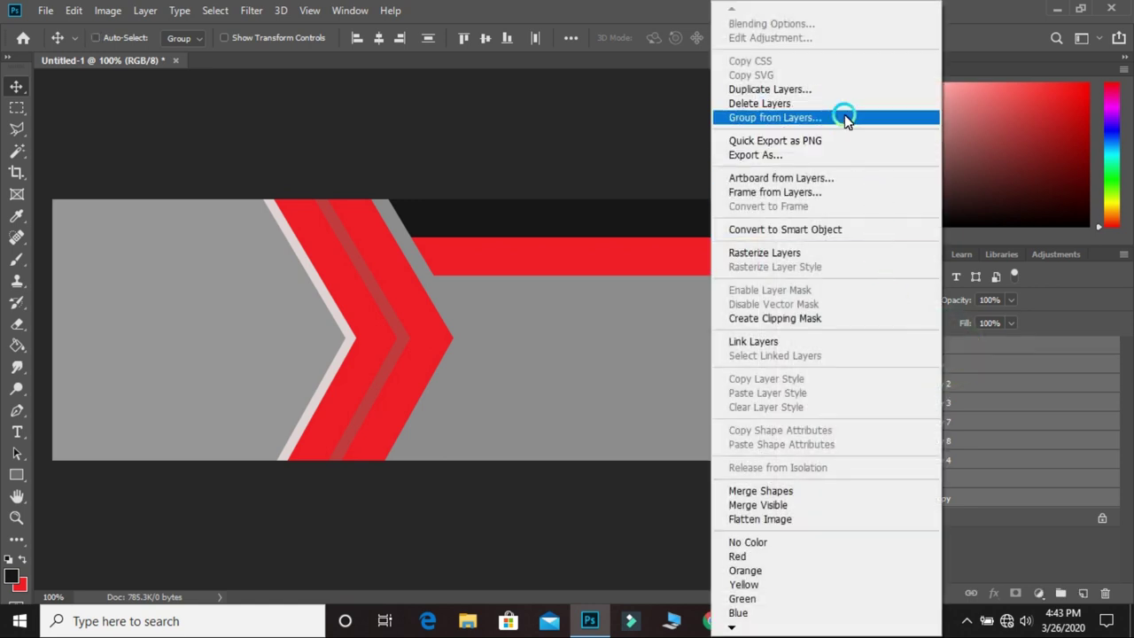
left_click(844, 115)
left_click(691, 183)
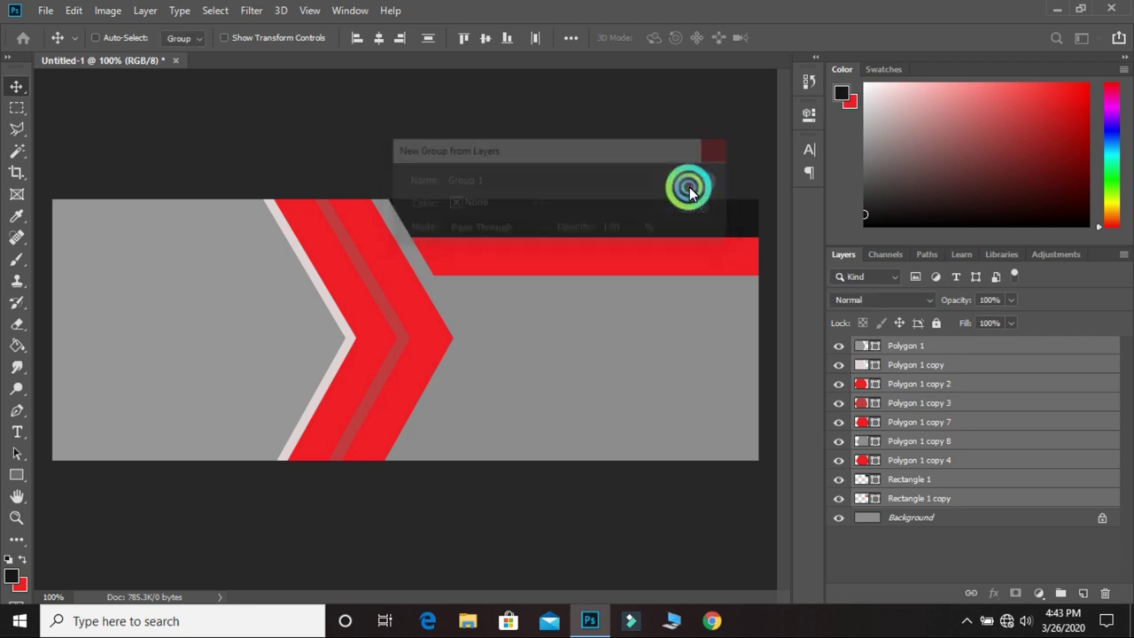
left_click(856, 346)
left_click(881, 364)
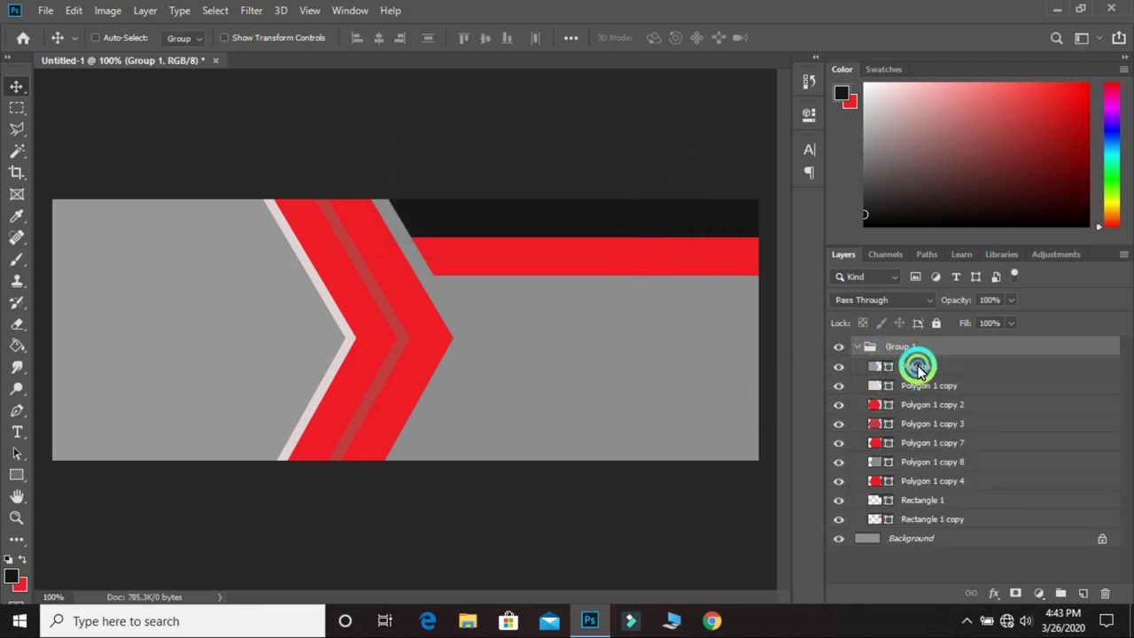
Place DSC_0016 as an embedded image, scaled and positioned over the banner's left side
left_click(45, 11)
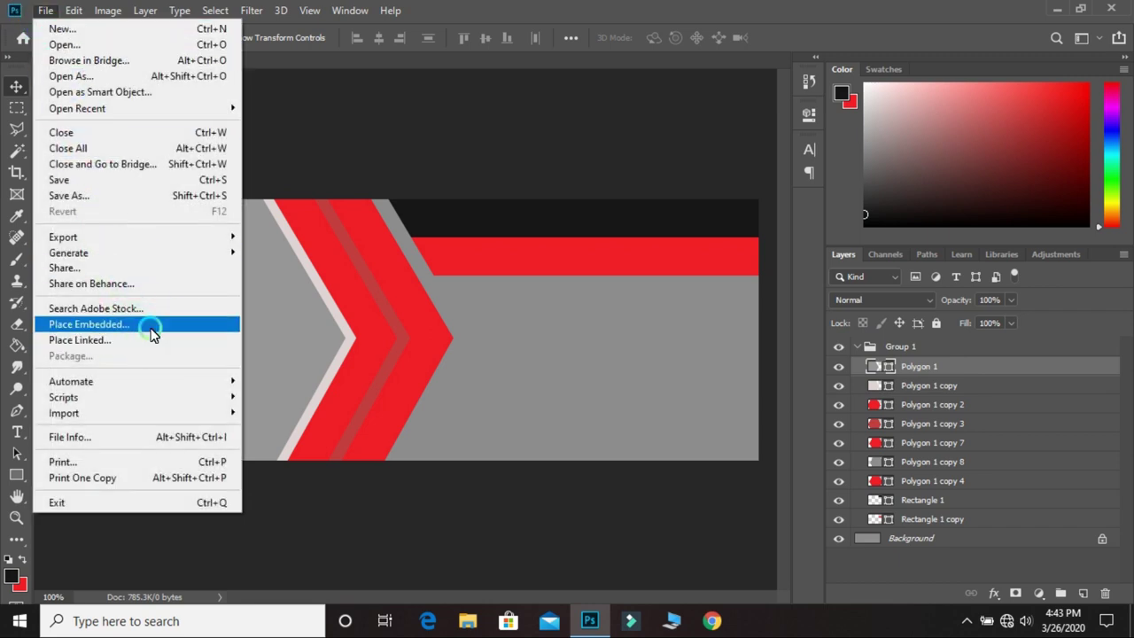
left_click(150, 333)
left_click(432, 370)
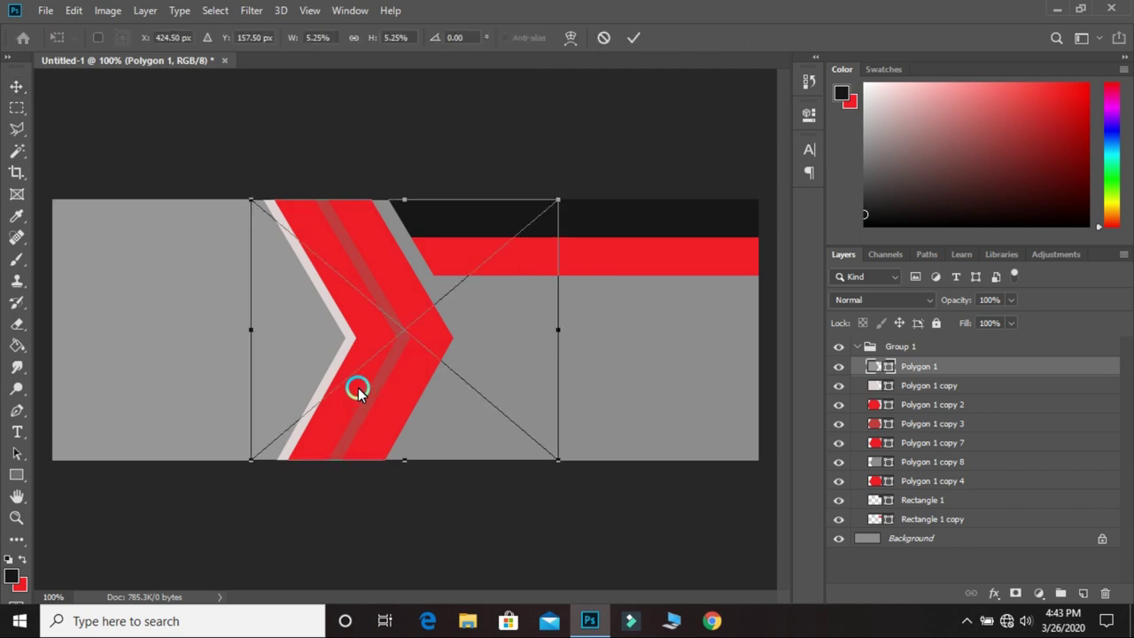
left_click_drag(560, 203, 585, 175)
left_click_drag(248, 463, 227, 481)
left_click_drag(441, 400, 251, 401)
left_click_drag(398, 177, 421, 170)
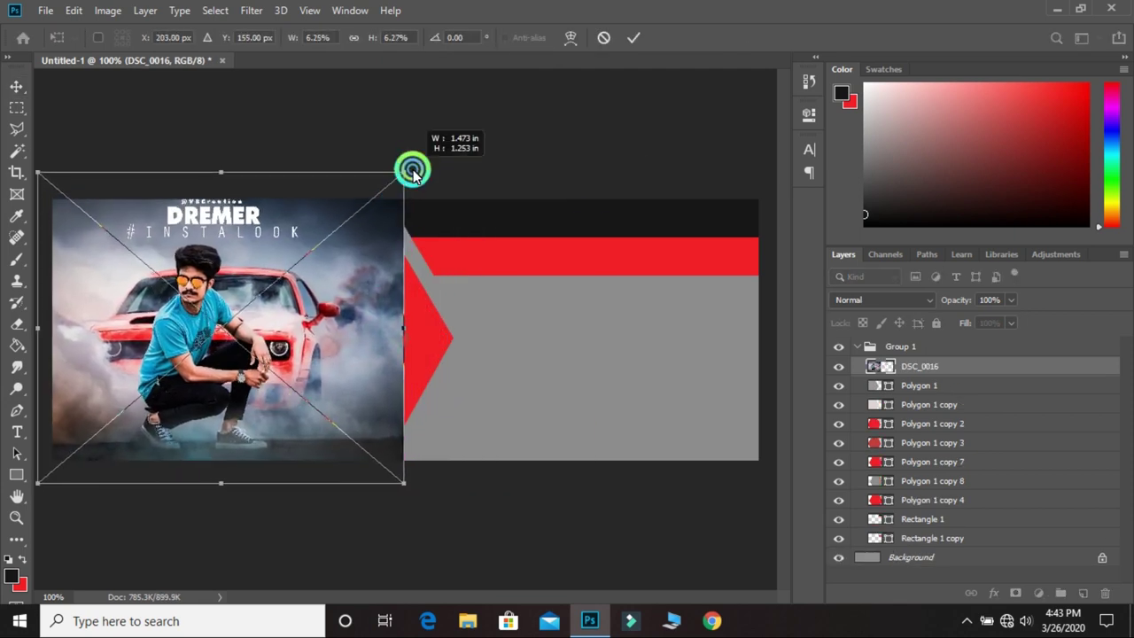
key("Return")
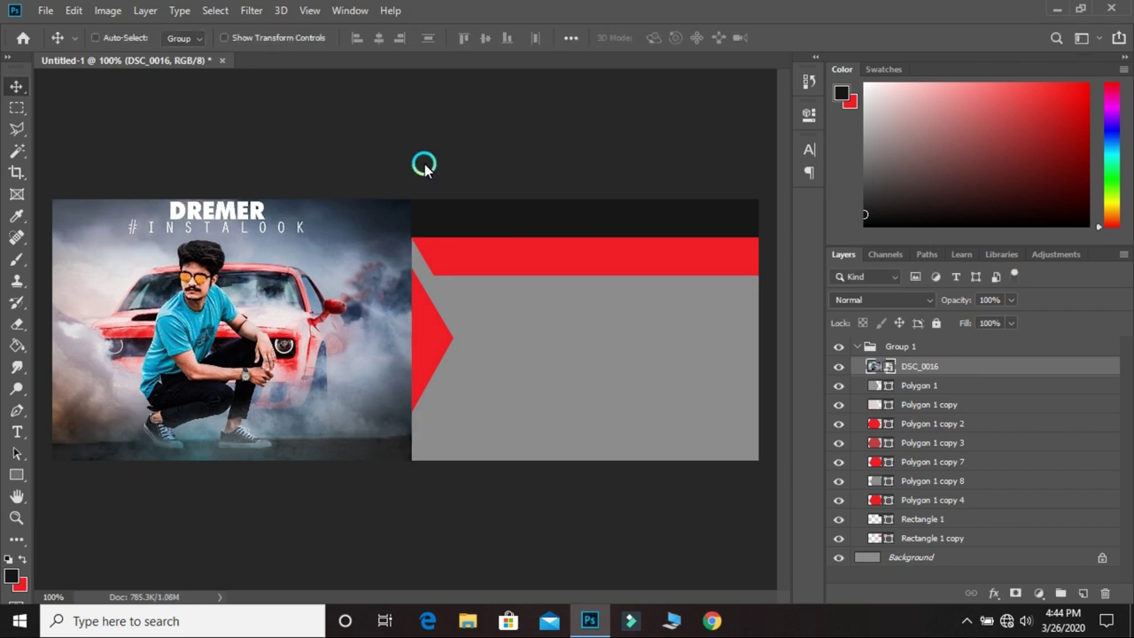
right_click(933, 367)
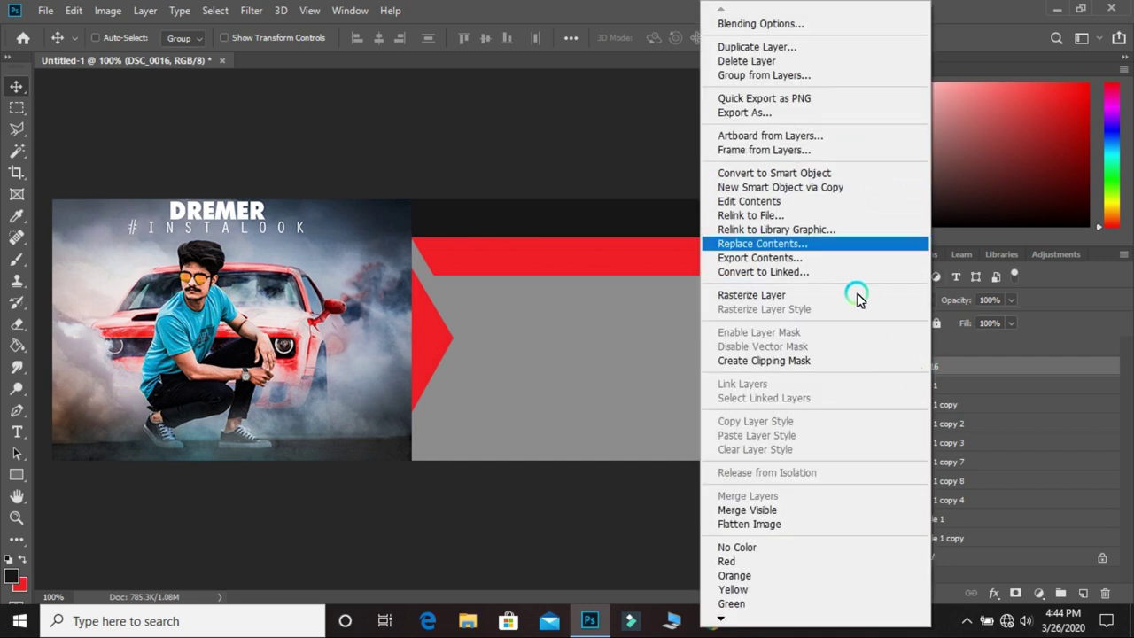
Clip DSC_0016 into the chevron shape and nudge the white stripe and photo left
left_click(813, 360)
left_click(937, 391)
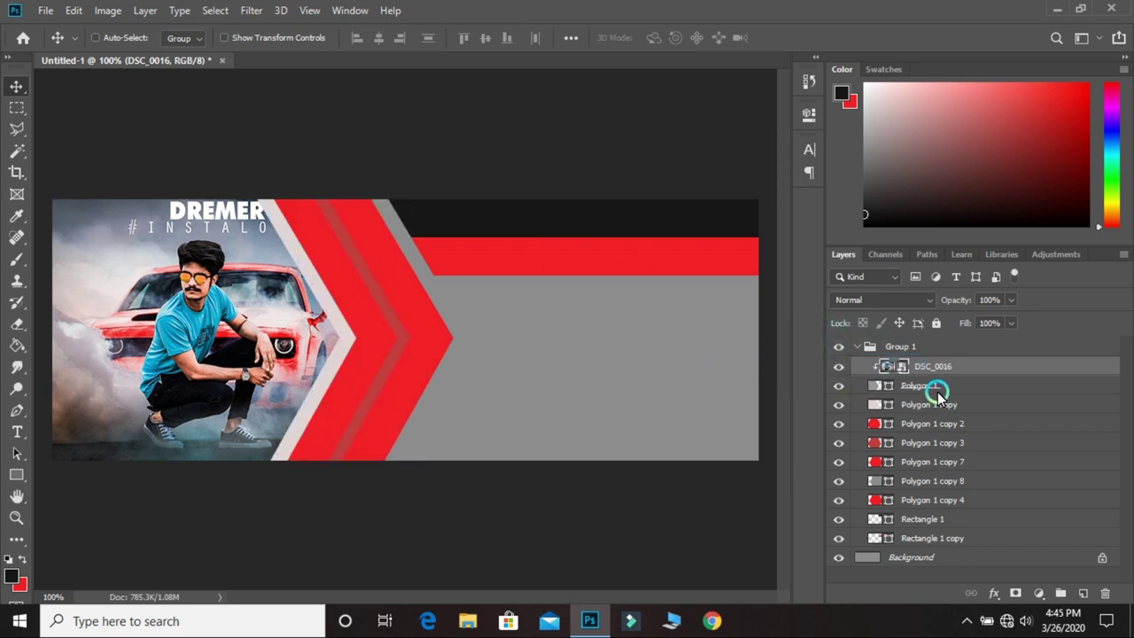
left_click(917, 422)
key("Left")
key("Left")
key("Left")
key("Left")
key("Left")
key("Left")
key("Left")
key("Left")
left_click(941, 354)
left_click(954, 366)
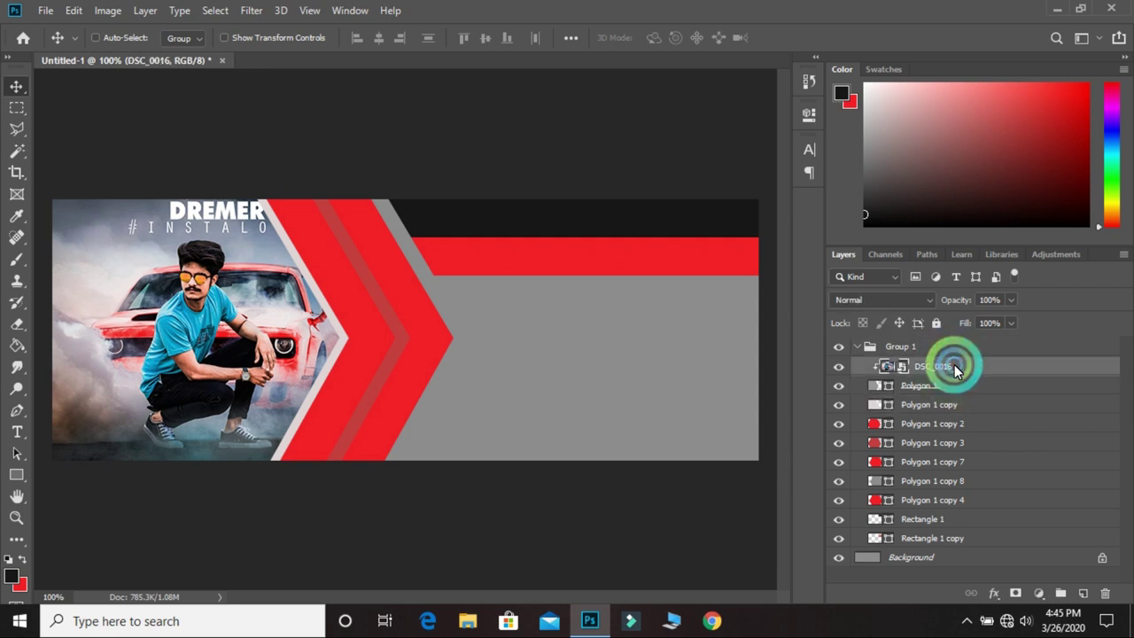
key("shift+Left")
key("shift+Left")
key("shift+Left")
key("shift+Left")
key("shift+Left")
key("shift+Left")
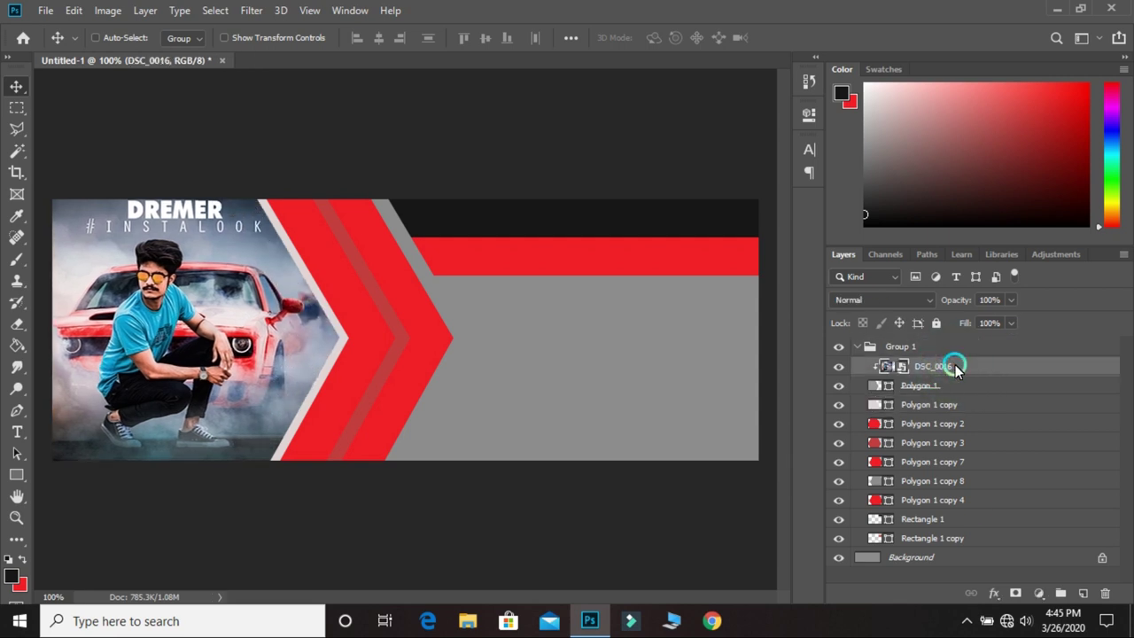
left_click(501, 225)
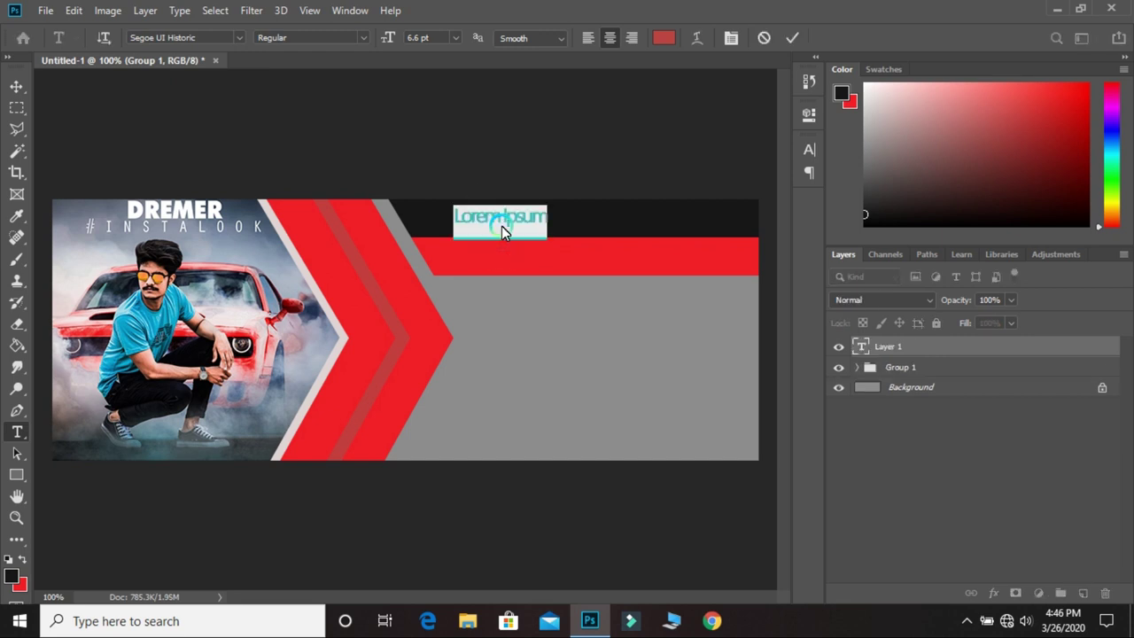
Type the title 'VB CRAPE STUDIO' in white
left_click(662, 38)
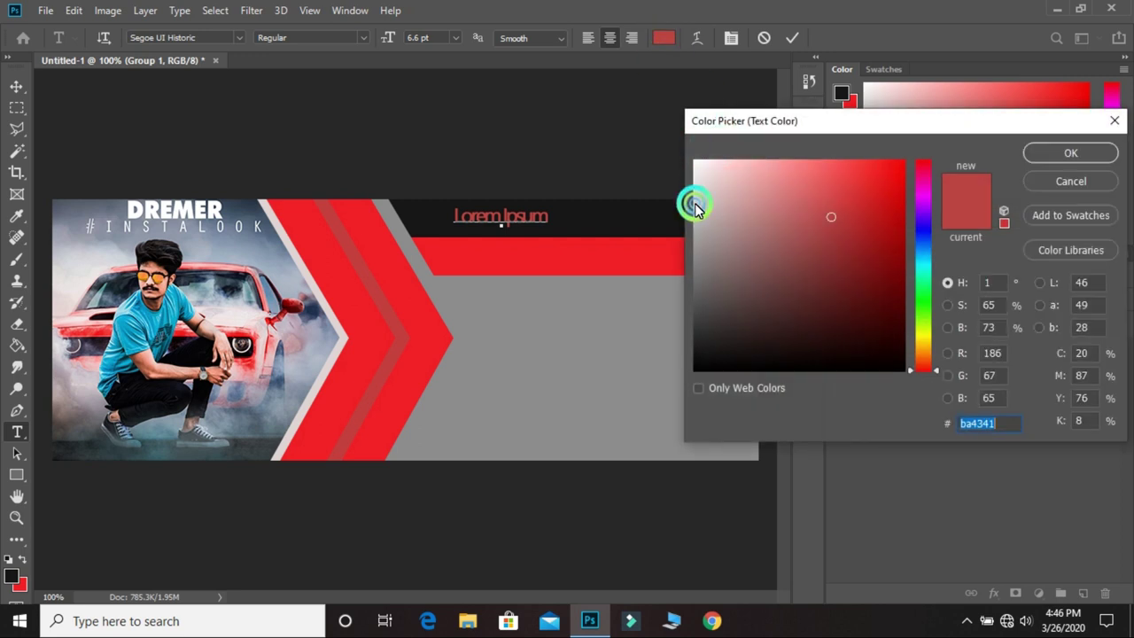
left_click_drag(694, 205, 683, 156)
left_click(1070, 152)
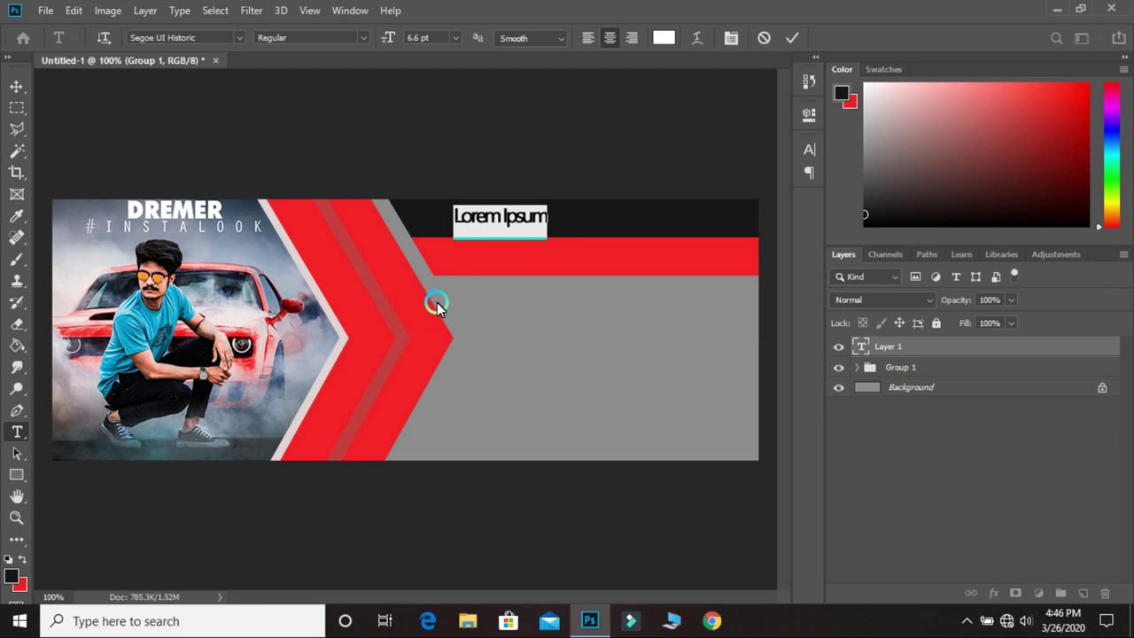
type("y")
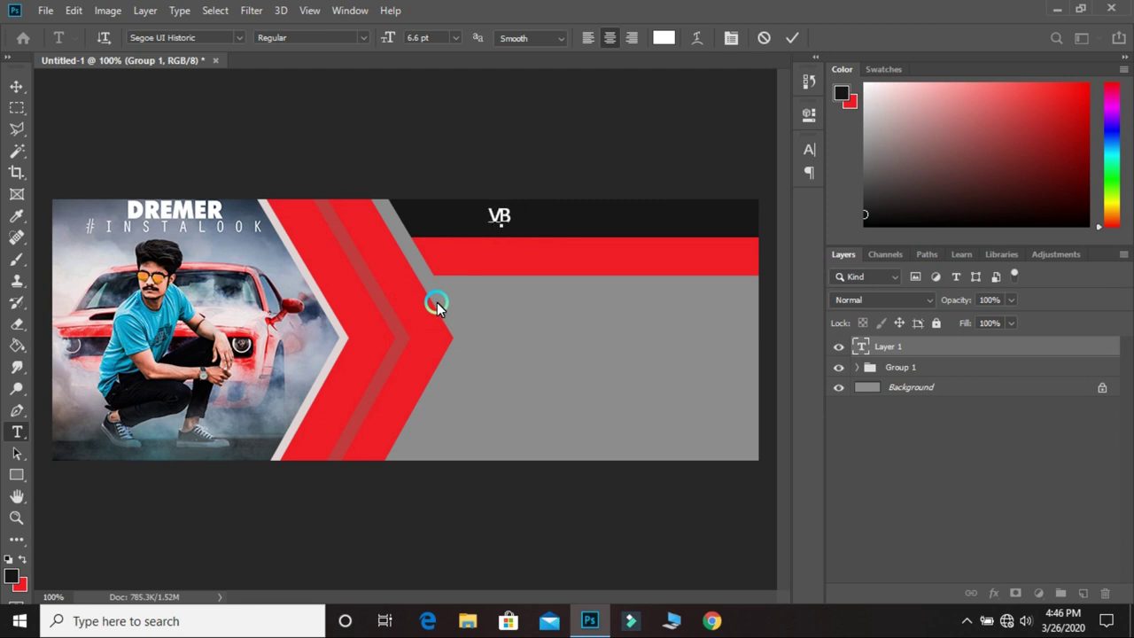
type(" STUDIO")
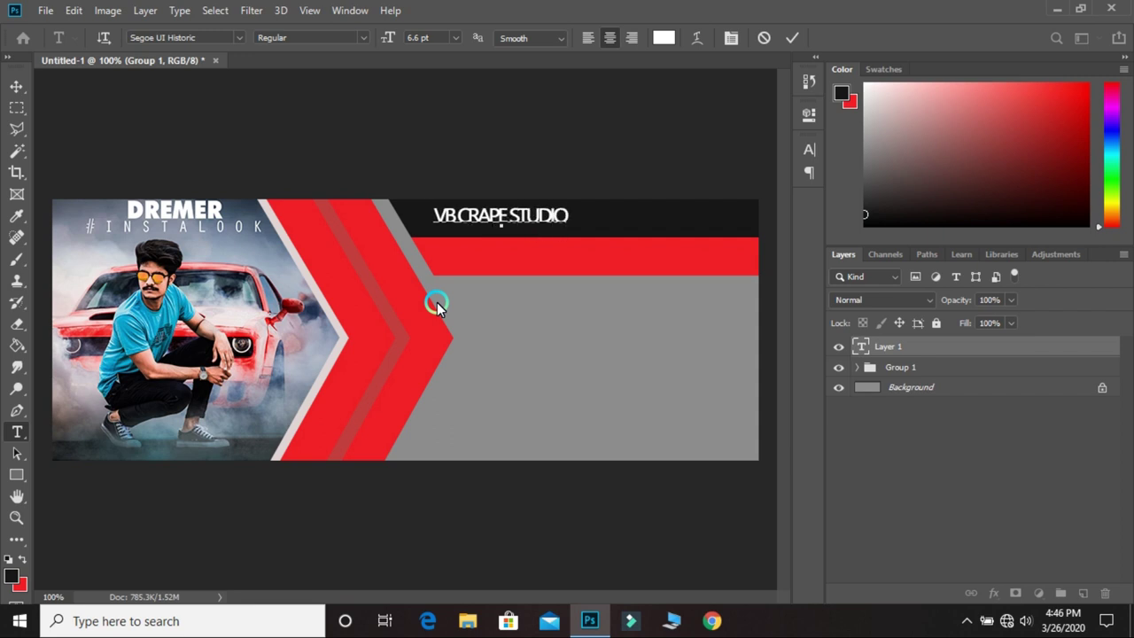
left_click(545, 219, "ctrl")
double_click(545, 219)
left_click(17, 86)
Scale the title to about 138% and widen its letter spacing
key("ctrl+t")
mouse_move(568, 221)
left_mouse_down()
mouse_move(620, 227)
mouse_move(527, 244)
left_mouse_up()
key("Return")
double_click(663, 203)
left_click(808, 148)
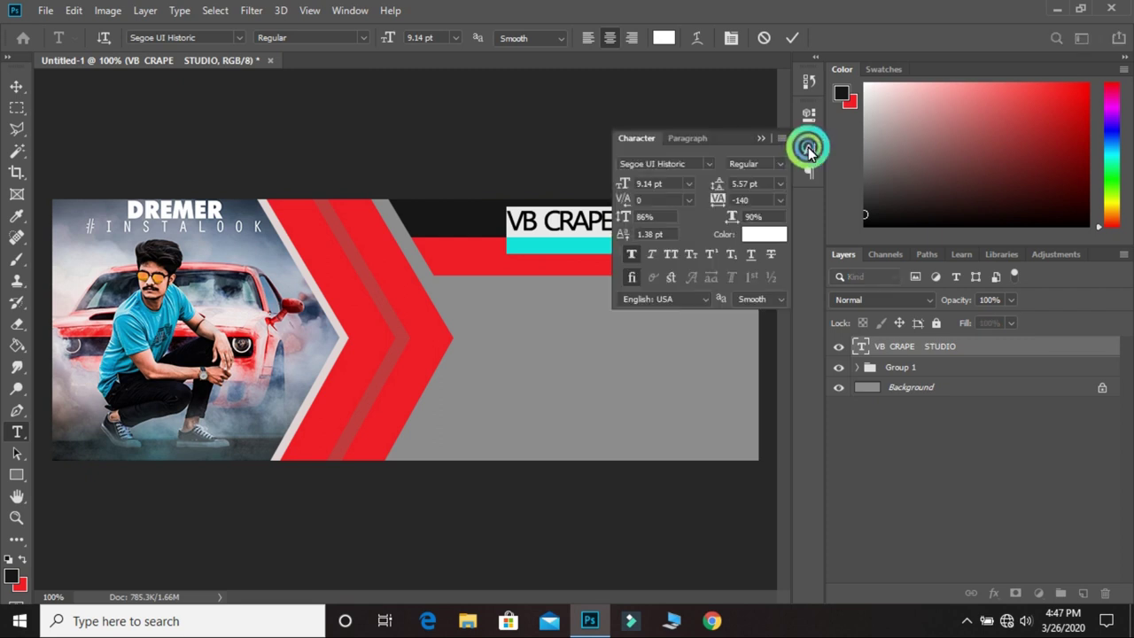
left_click(745, 167)
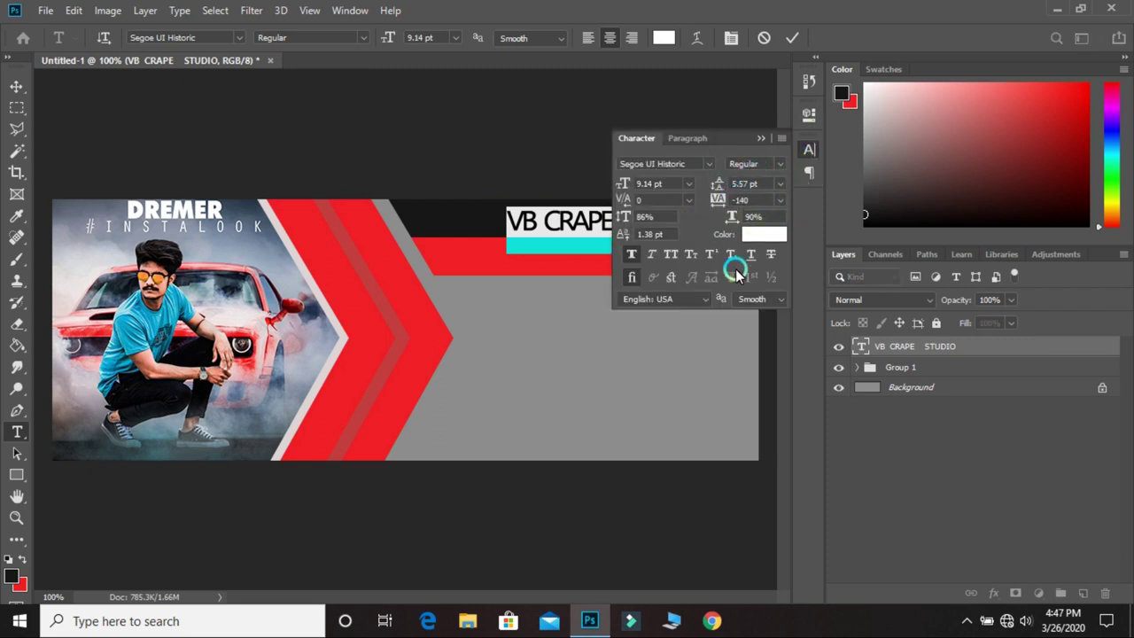
left_click(751, 218)
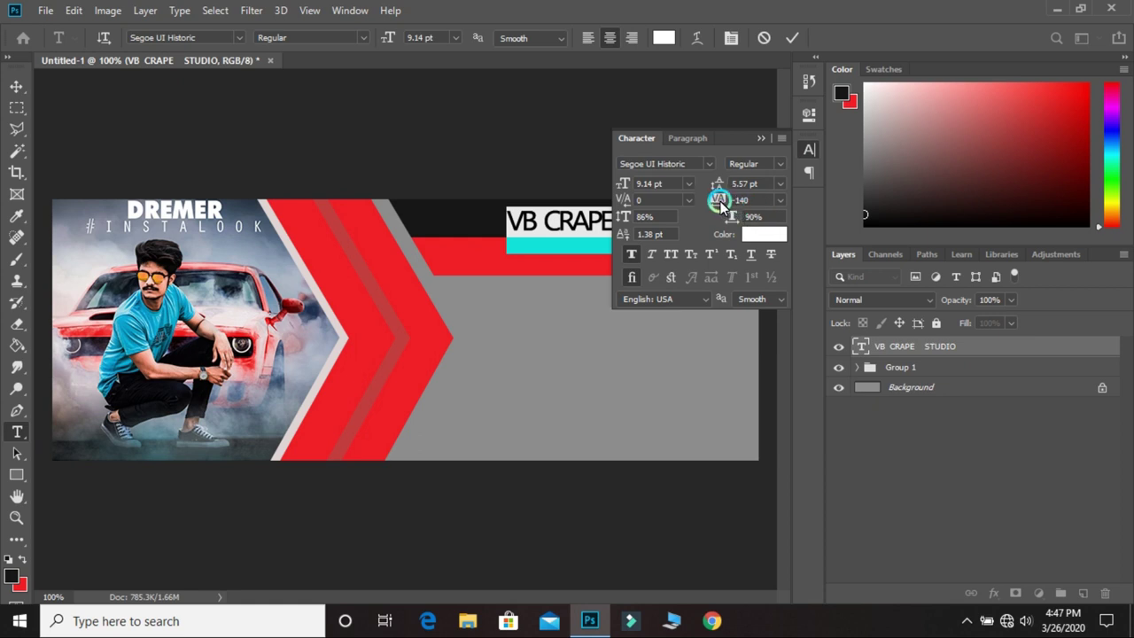
left_click_drag(719, 201, 808, 164)
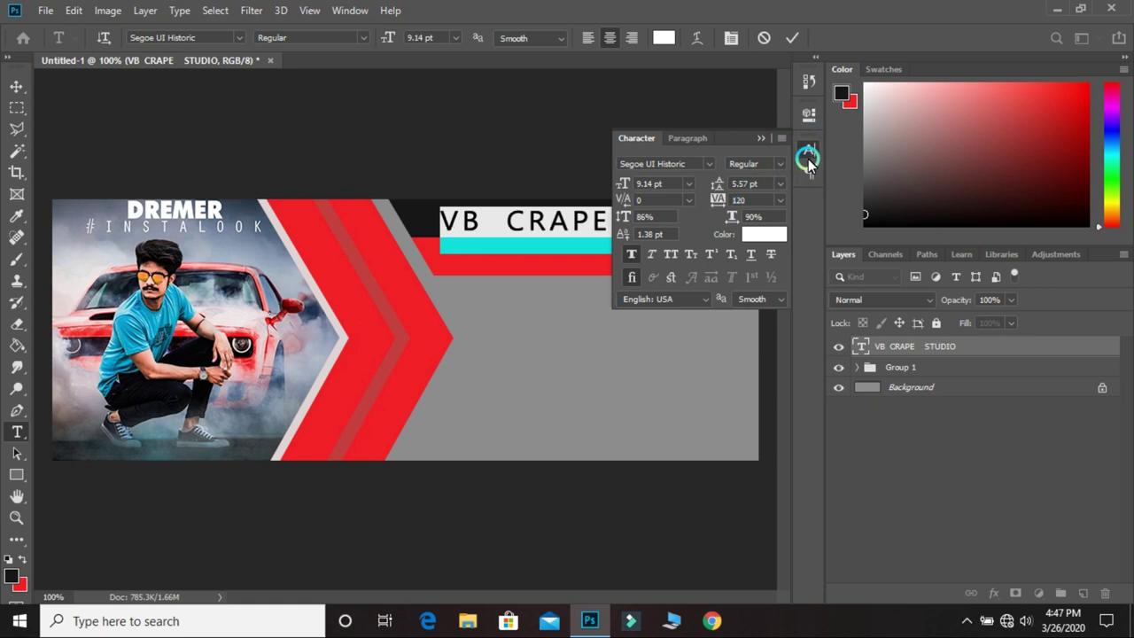
left_click(809, 153)
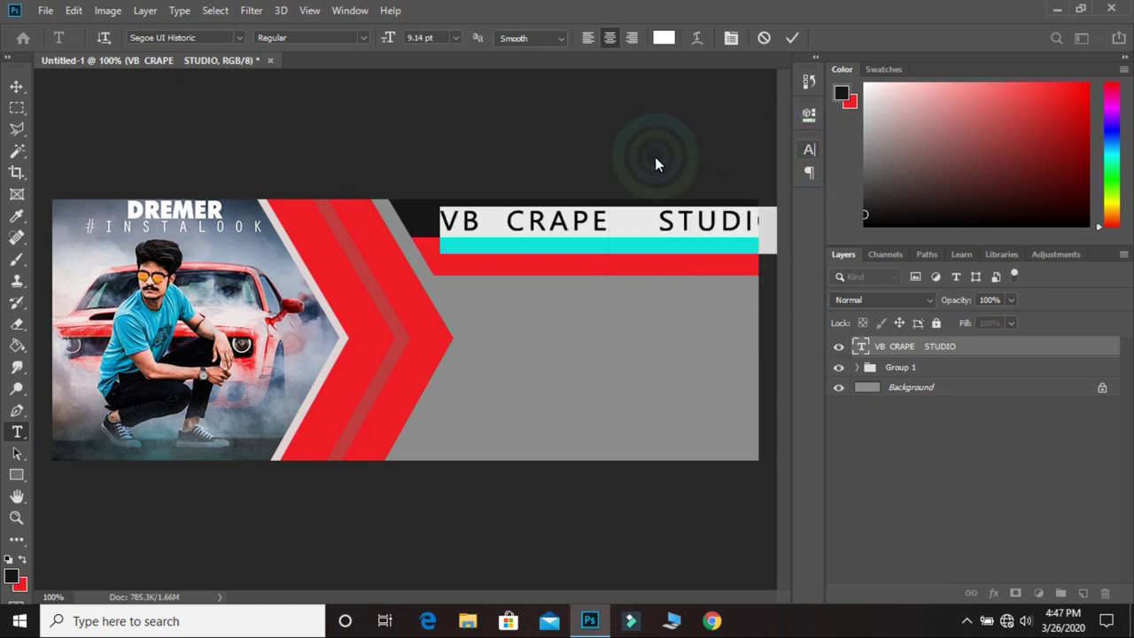
Shift the title left to fit the black strip and even out its spacing
left_click_drag(576, 215, 558, 216)
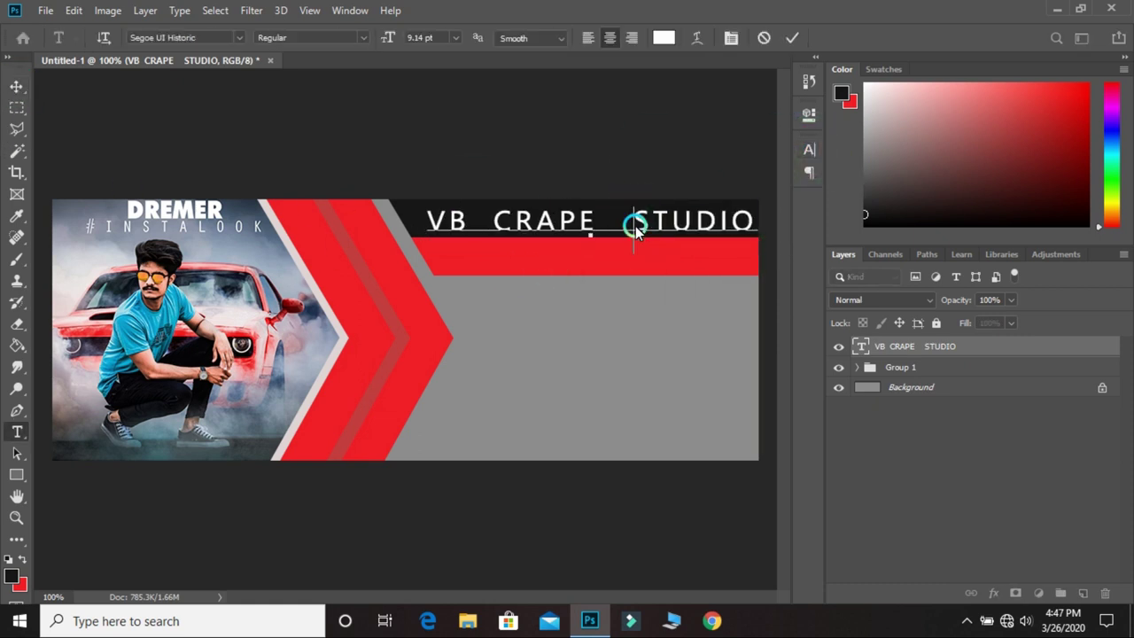
key("v")
left_click_drag(673, 230, 606, 222)
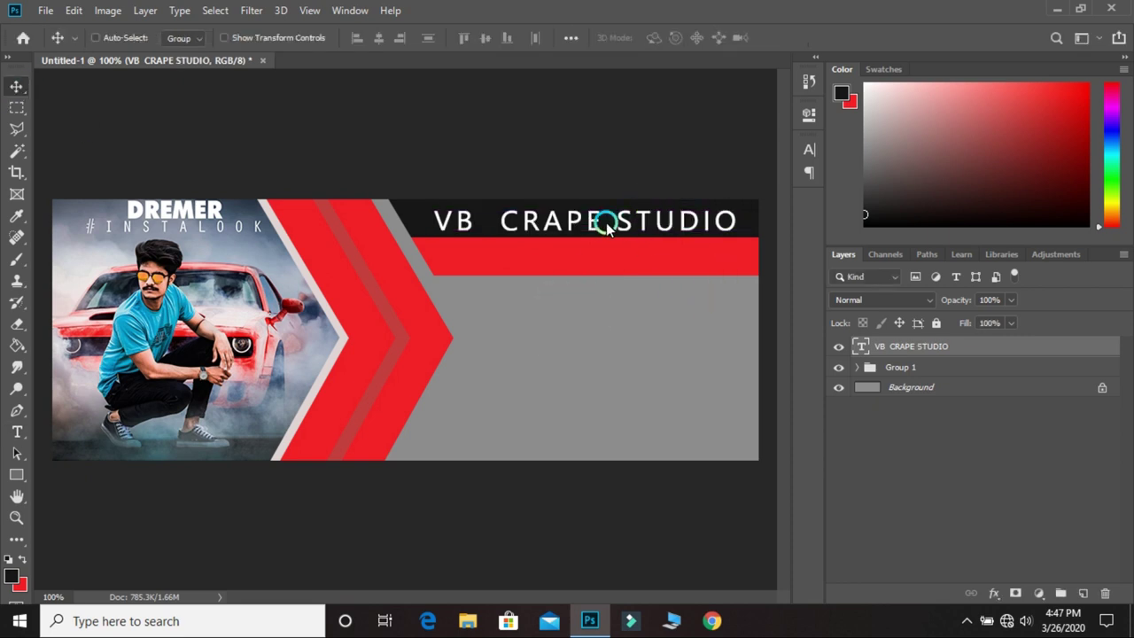
left_click(911, 387)
left_click(904, 345)
double_click(613, 224)
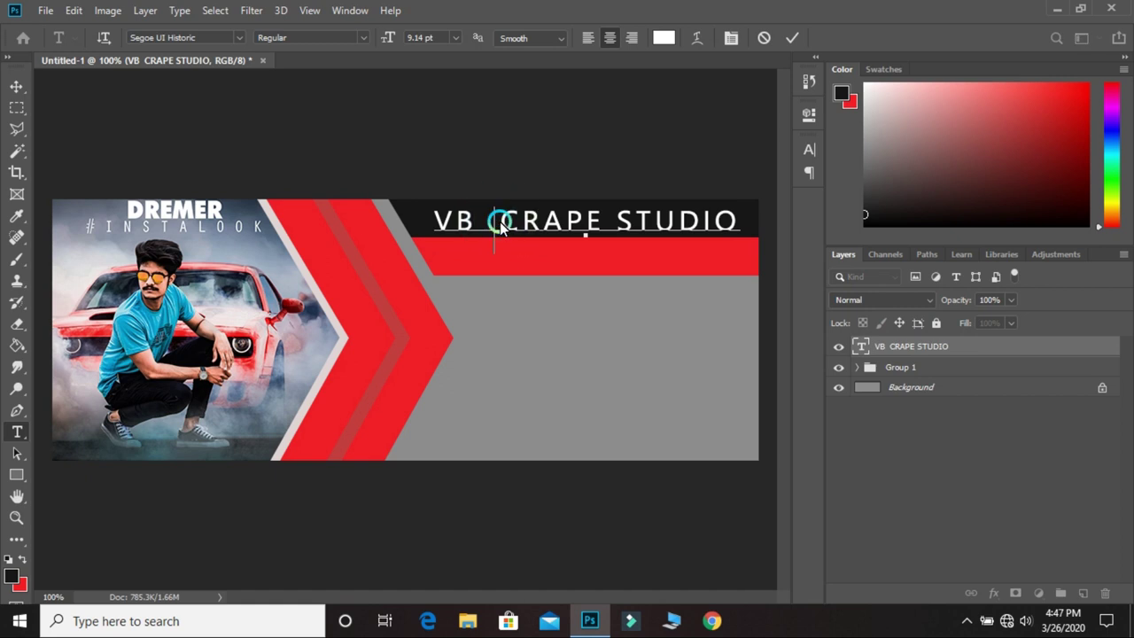
left_click(511, 334)
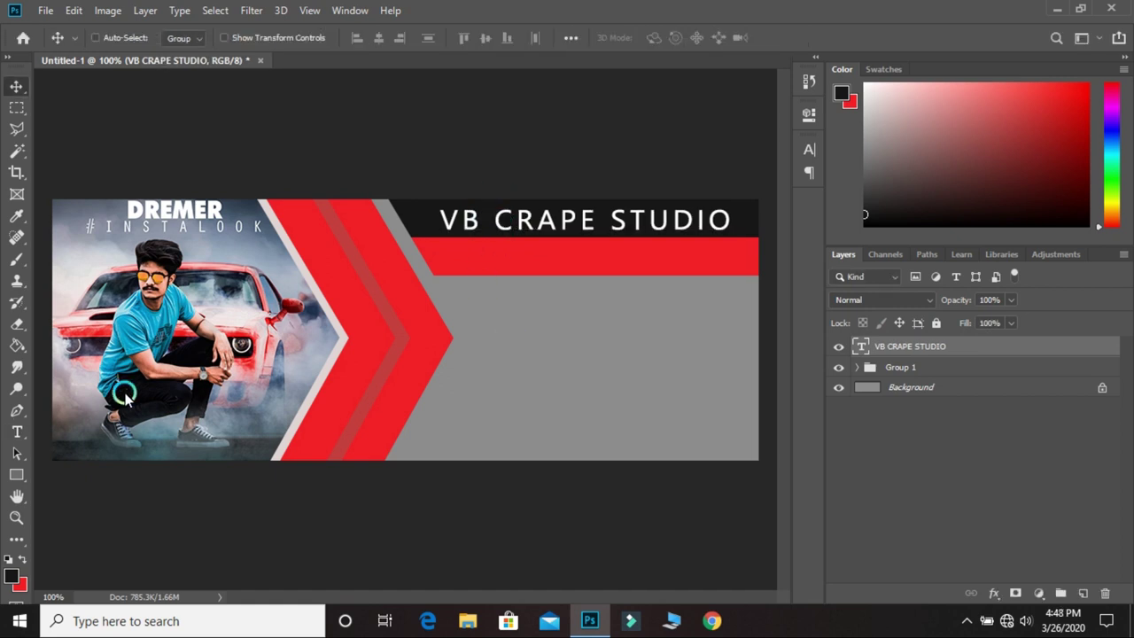
left_click(16, 430)
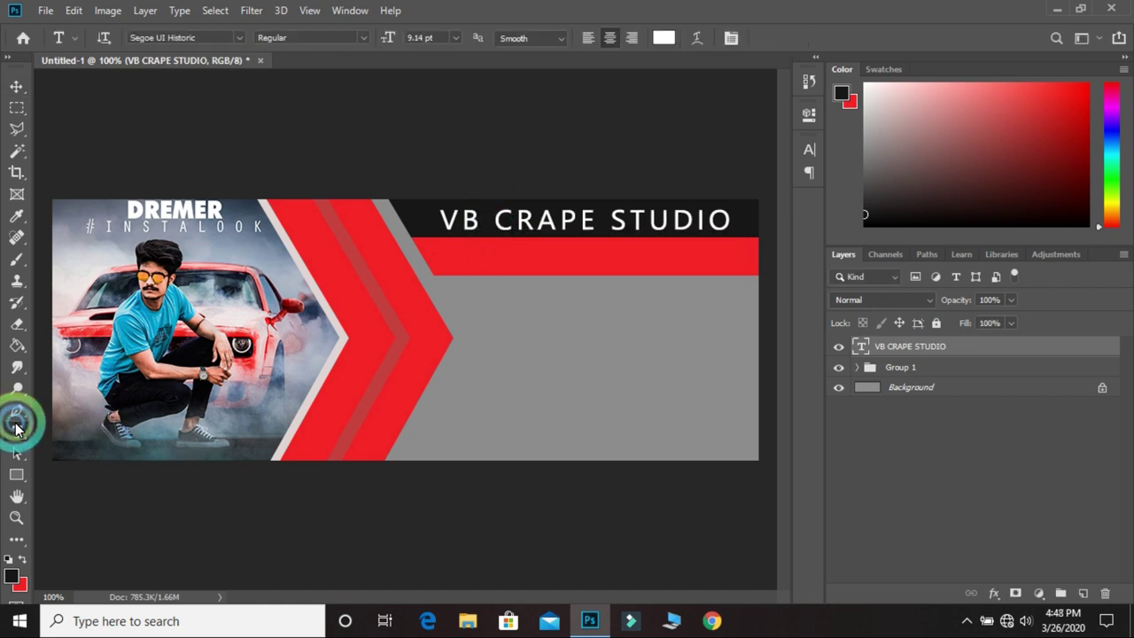
Add 'FREE GRAPHIC TUTORIAL' on the red band in Franklin Gothic Demi Cond
left_click(465, 259)
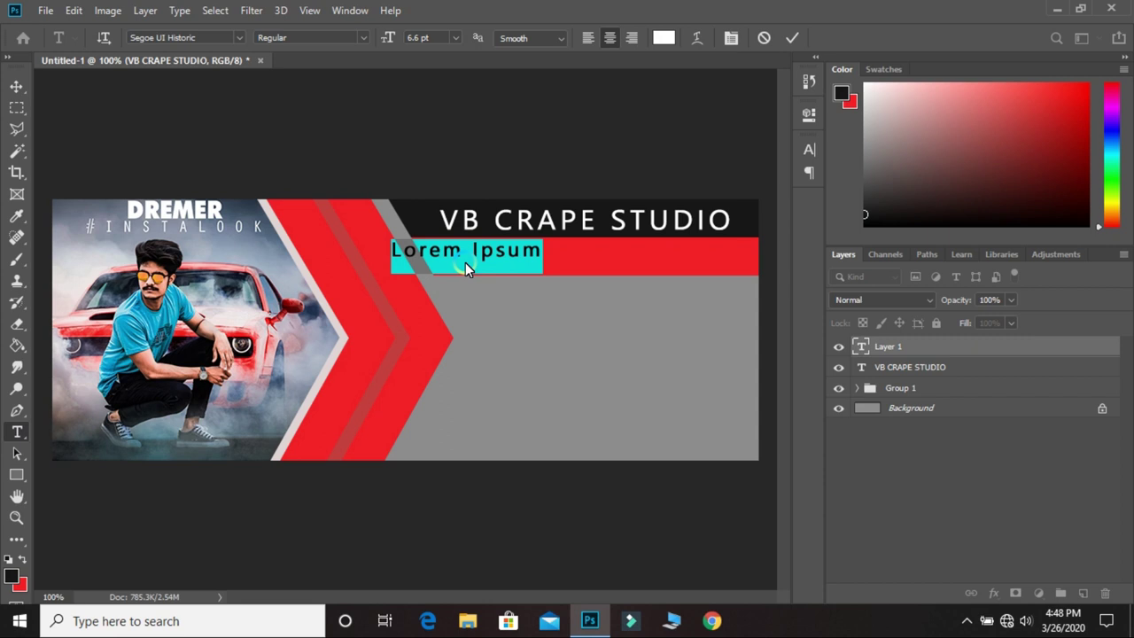
type("FREE GRAPHIC TUTORIAL")
left_click_drag(465, 264, 598, 266)
key("ctrl+a")
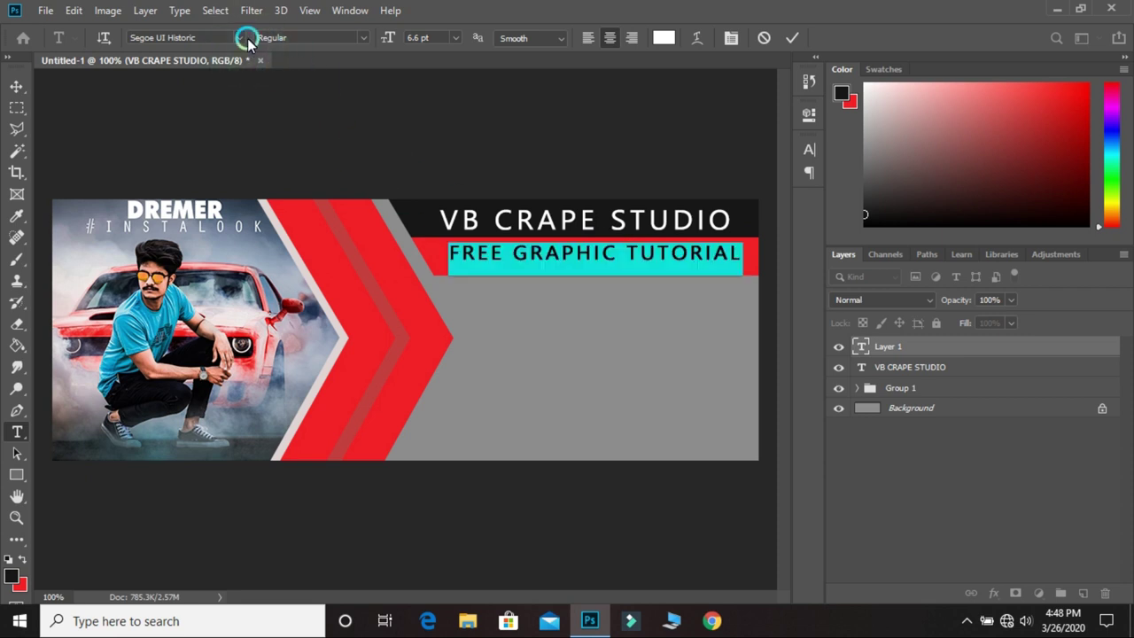
left_click(241, 39)
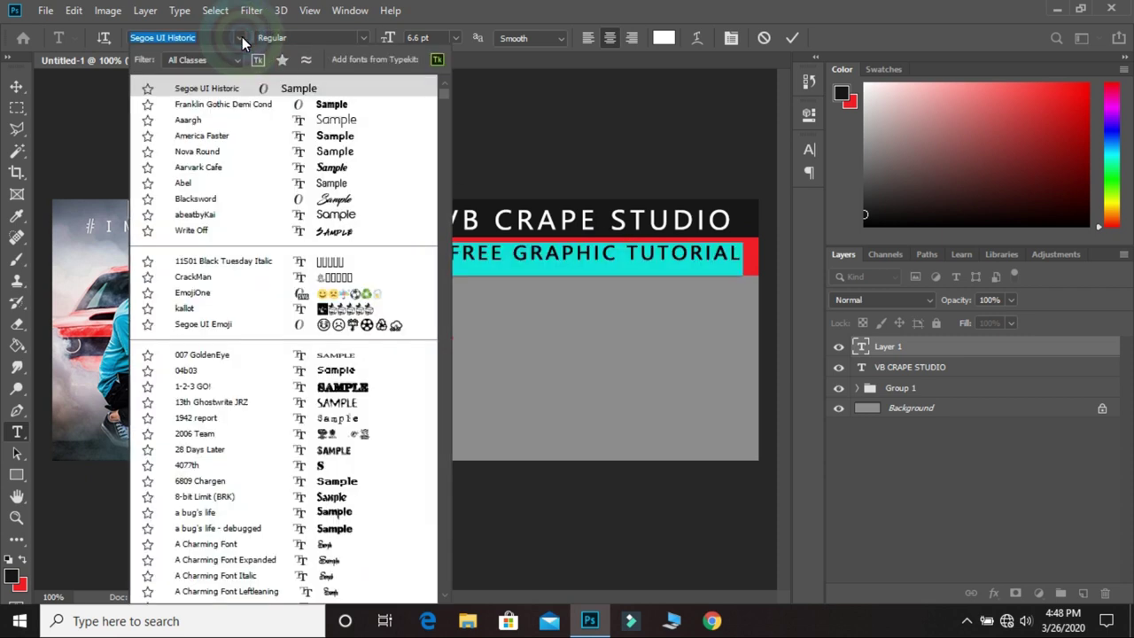
left_click(317, 104)
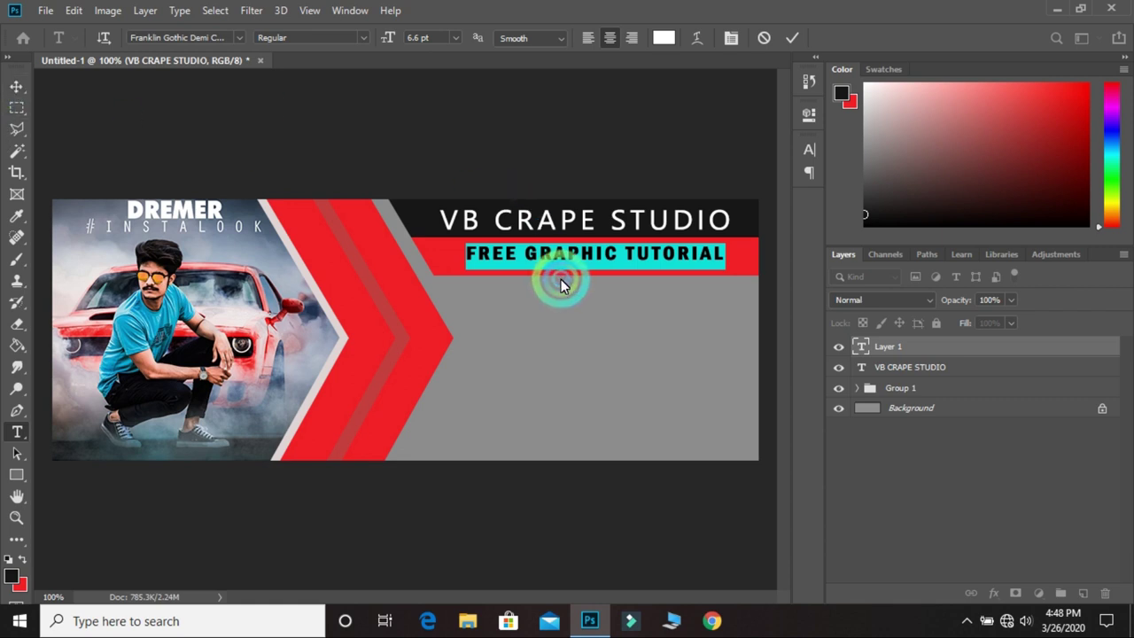
left_click(13, 112)
left_click(14, 91)
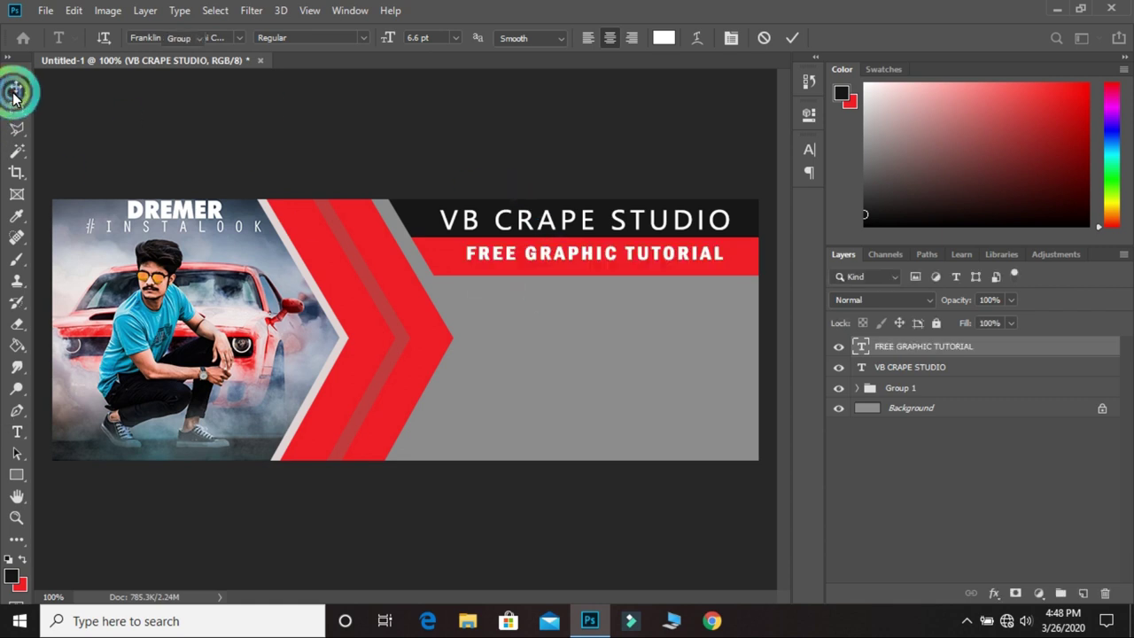
Add a smaller 'CHECK ON YOUTUBE - VB CRAPE' line in Segoe UI Historic below the red band
left_click(15, 431)
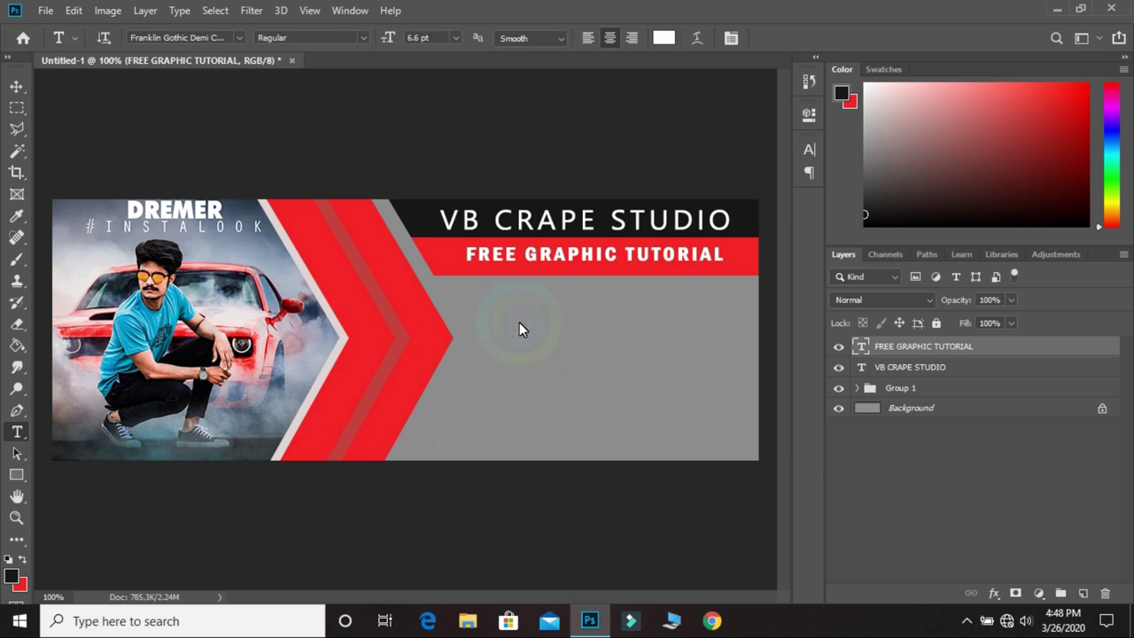
left_click(499, 299)
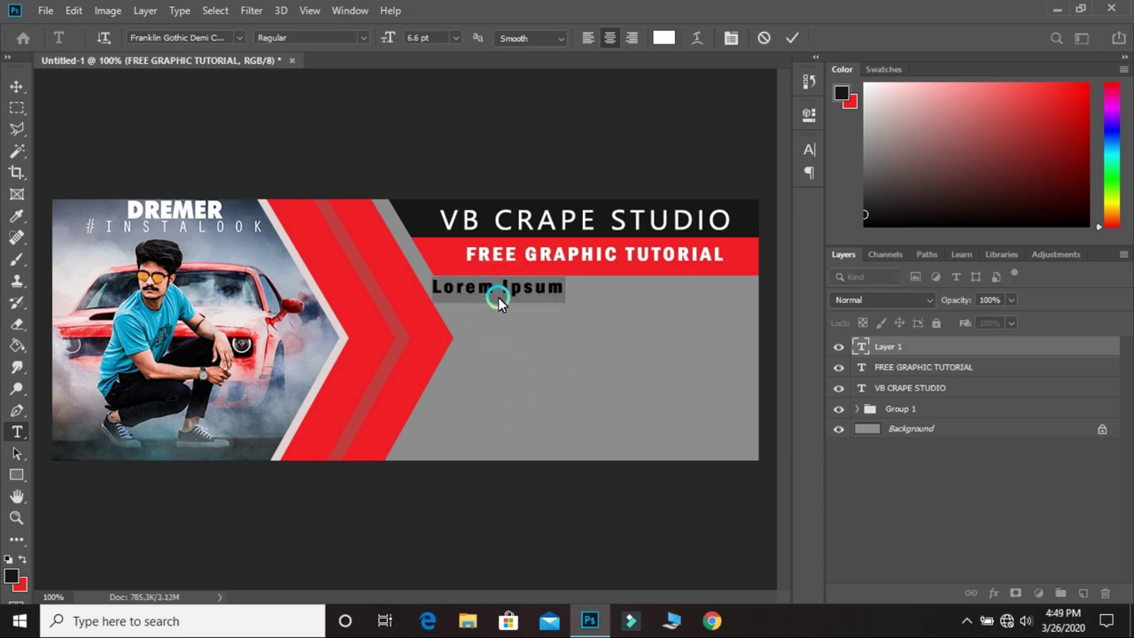
key("BackSpace")
type("ON YOUTUBE - VB CRAPE")
key("ctrl+a")
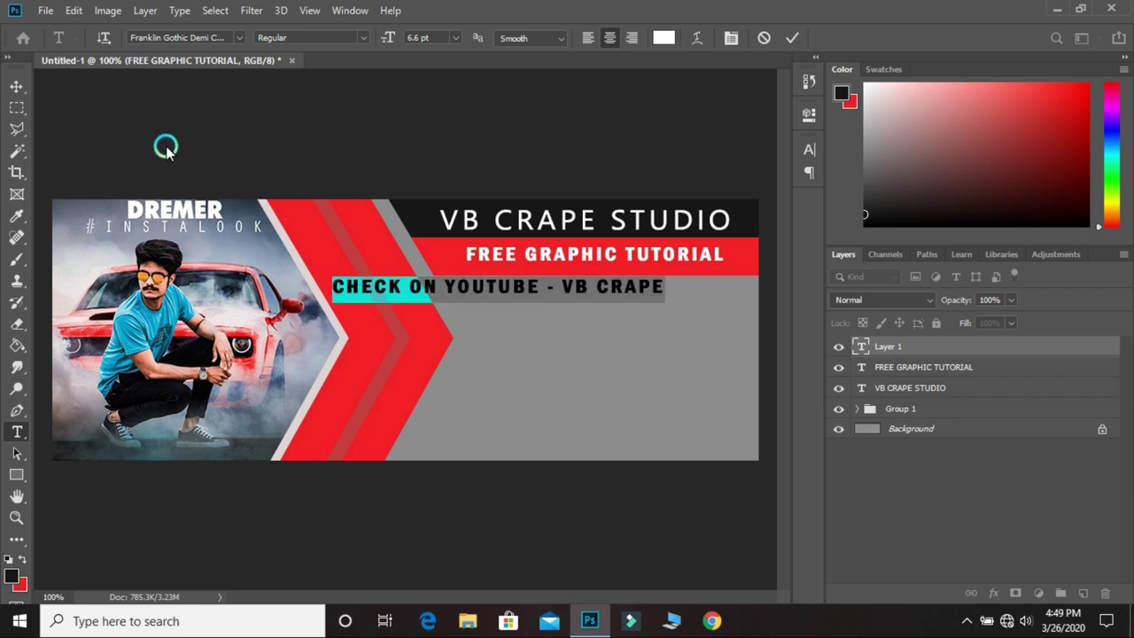
left_click(237, 38)
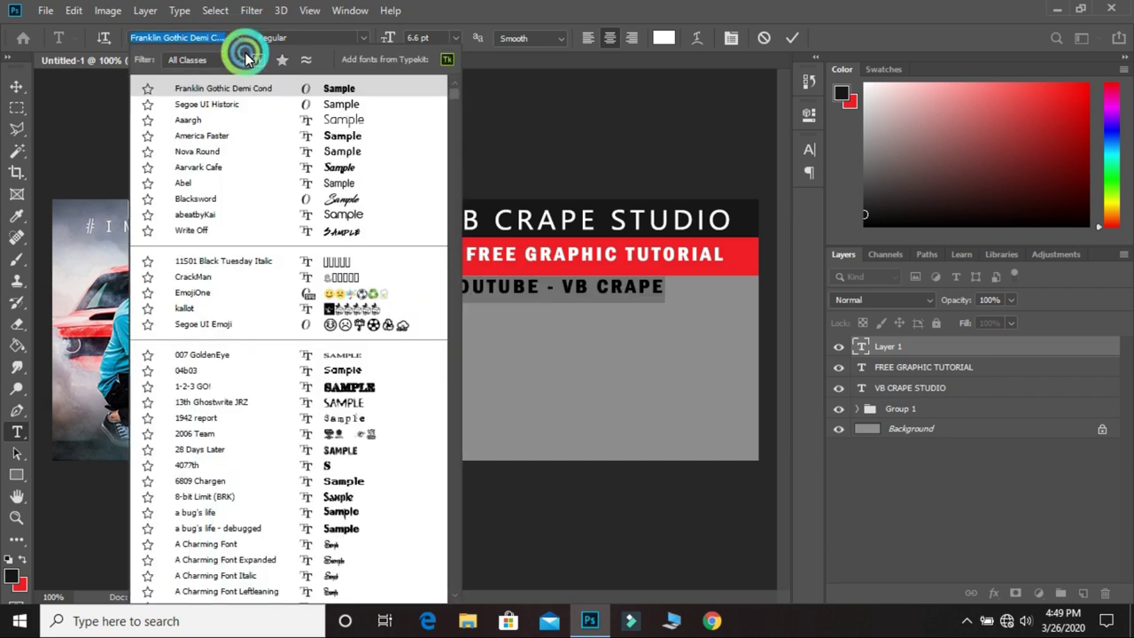
left_click(323, 106)
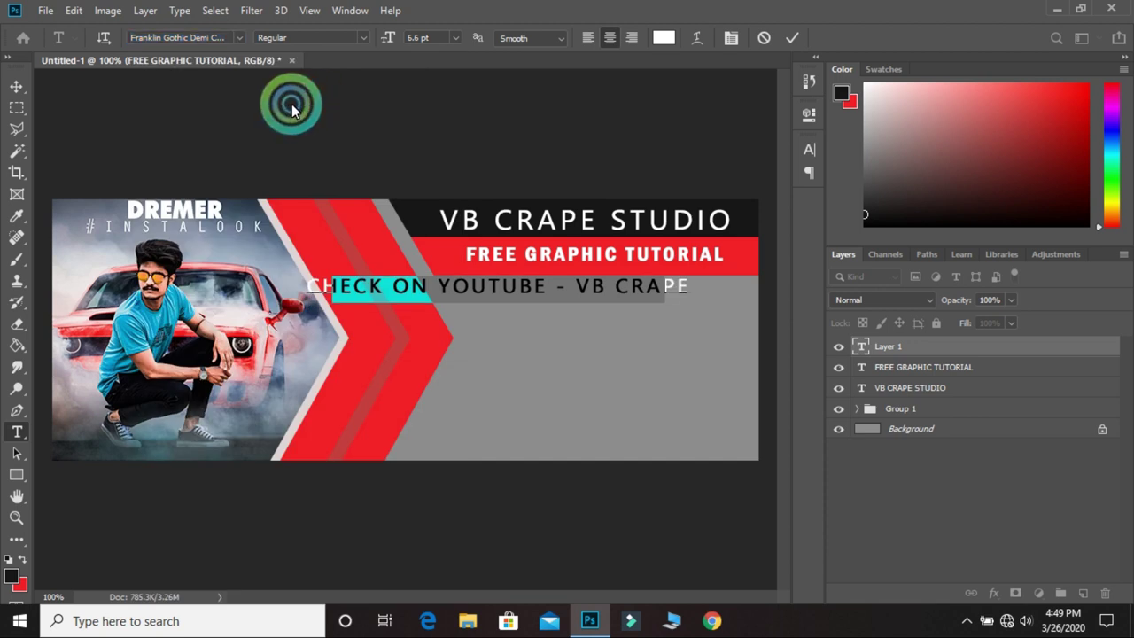
left_click(453, 43)
left_click(434, 33)
left_click(398, 37)
key("BackSpace")
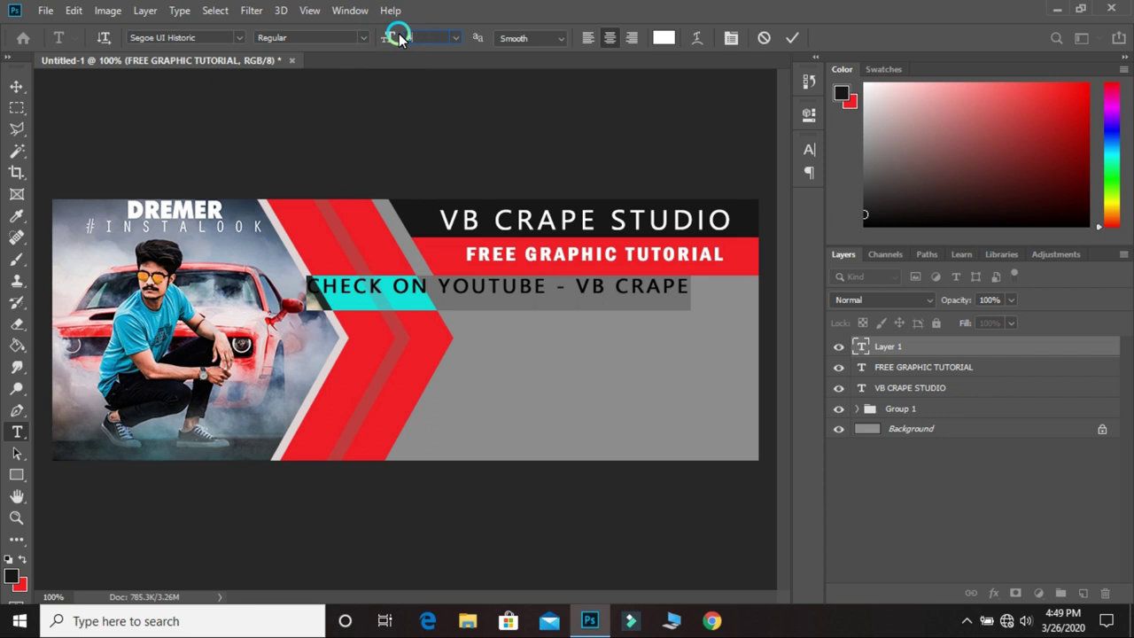
type("4")
left_click(18, 85)
left_click_drag(519, 286, 620, 298)
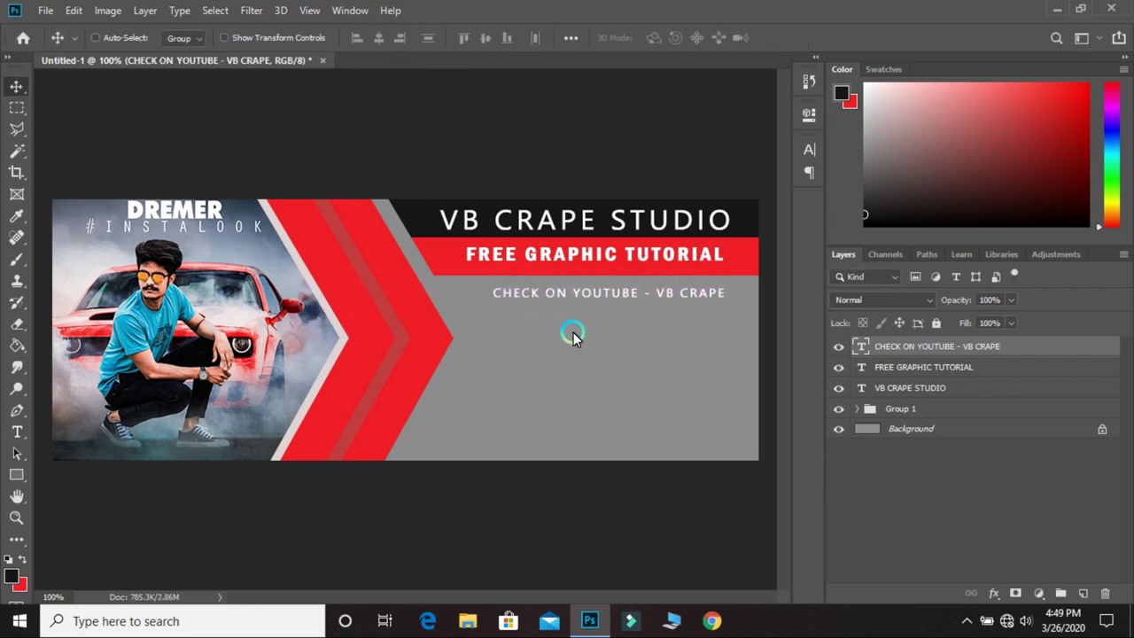
Colour the CHECK ON YOUTUBE line bright green
double_click(590, 293)
left_click(664, 38)
left_click(330, 263)
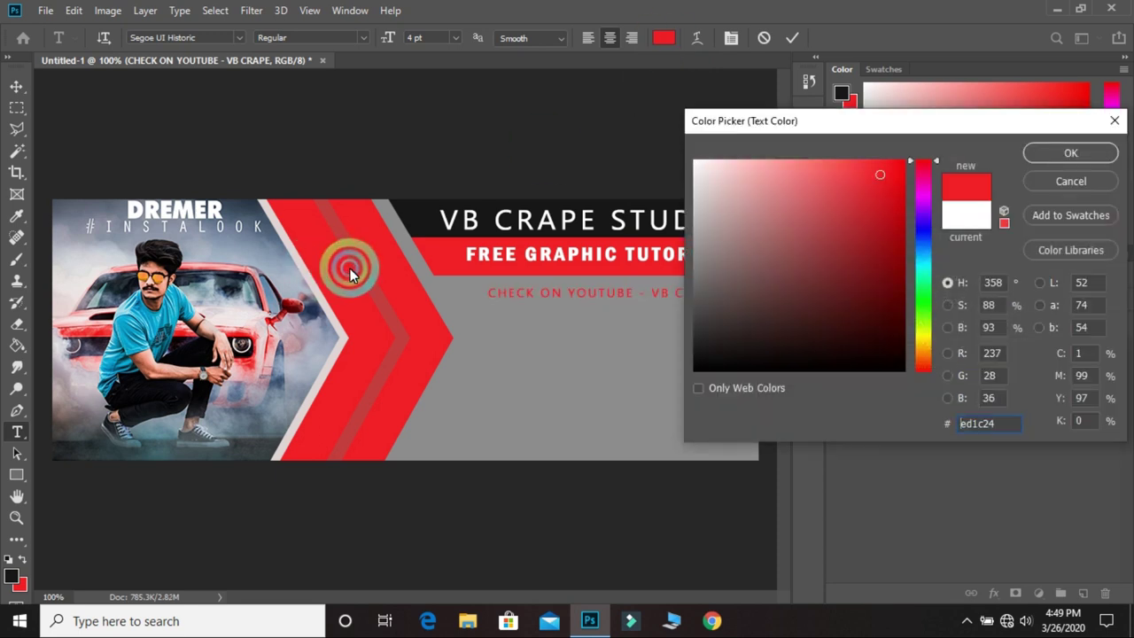
left_click_drag(924, 286, 926, 299)
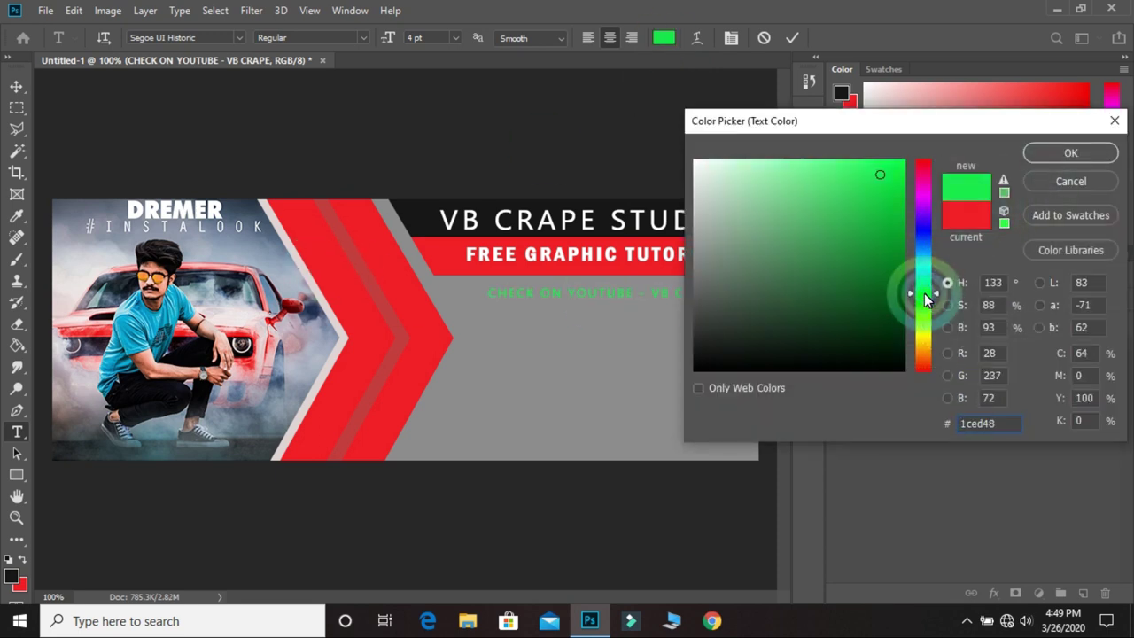
left_click(1066, 154)
left_click(16, 86)
left_click(546, 447)
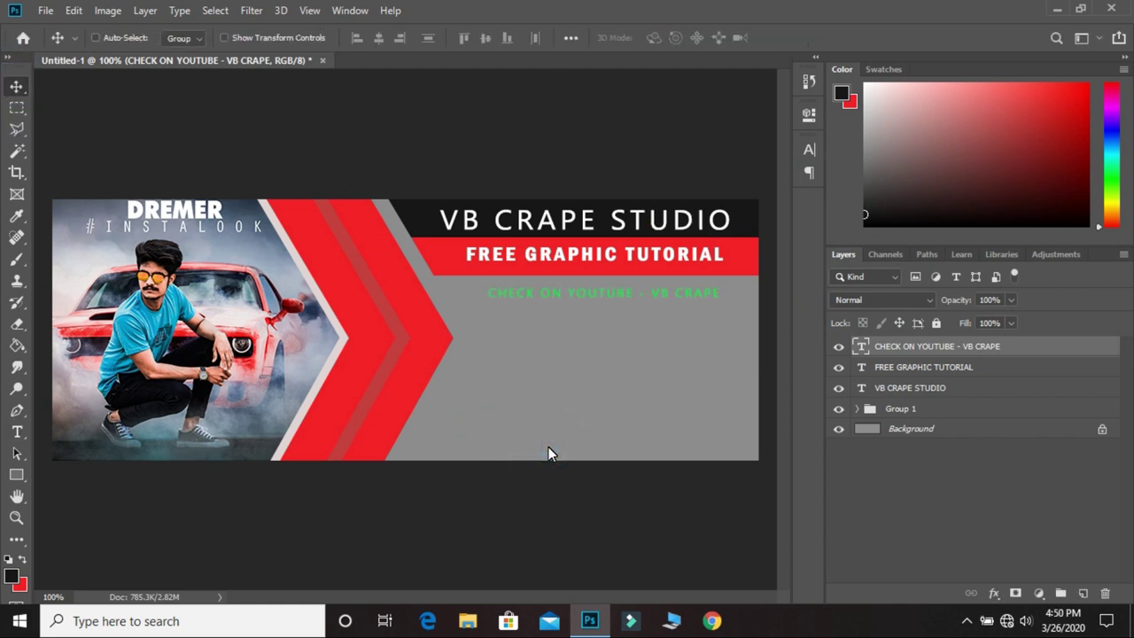
Rasterize the three title text layers
left_click(928, 386)
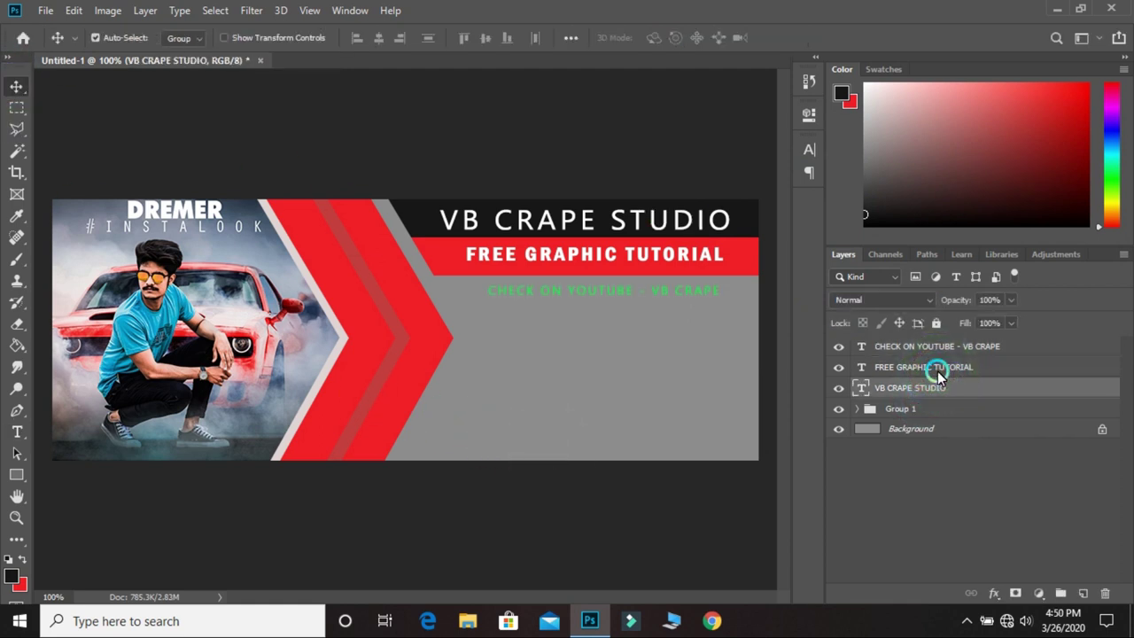
left_click(941, 348, "shift")
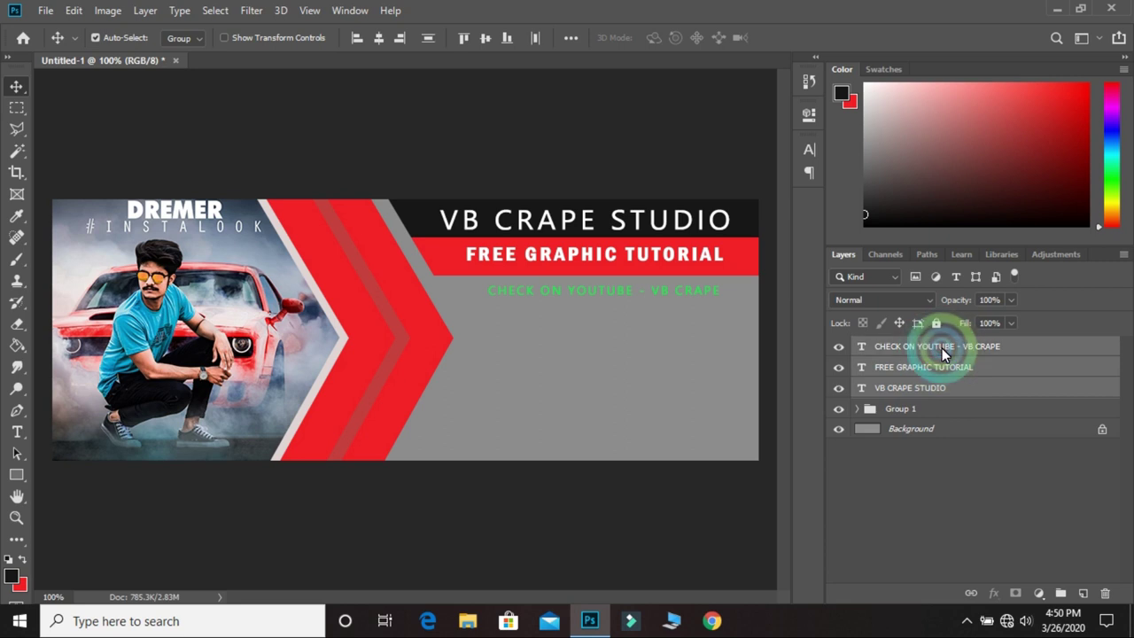
right_click(942, 348)
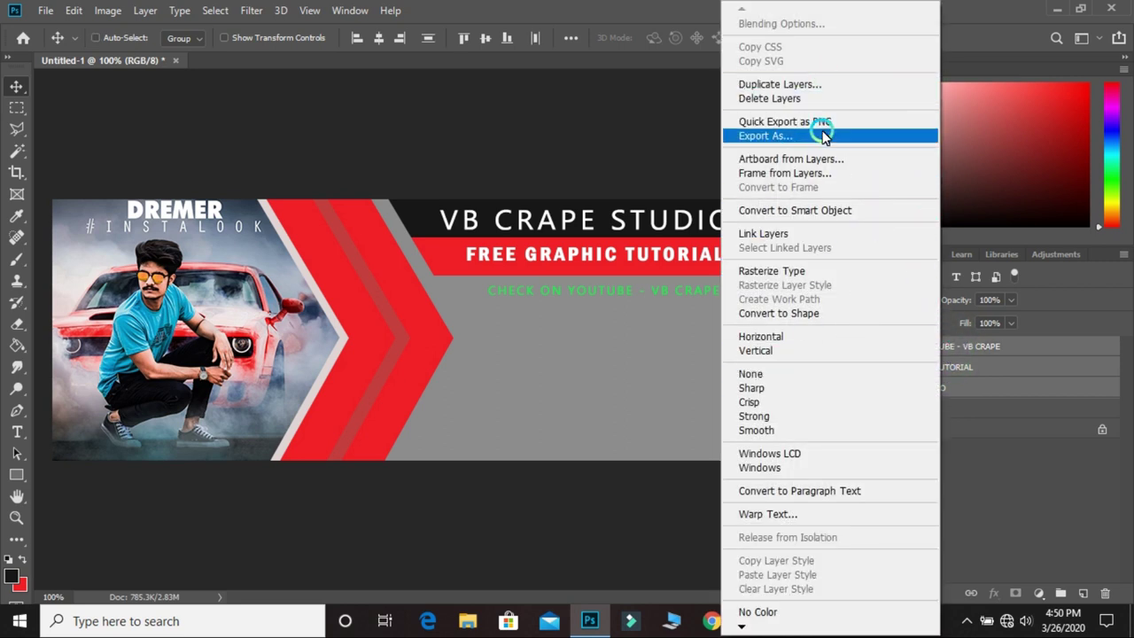
left_click(1015, 347)
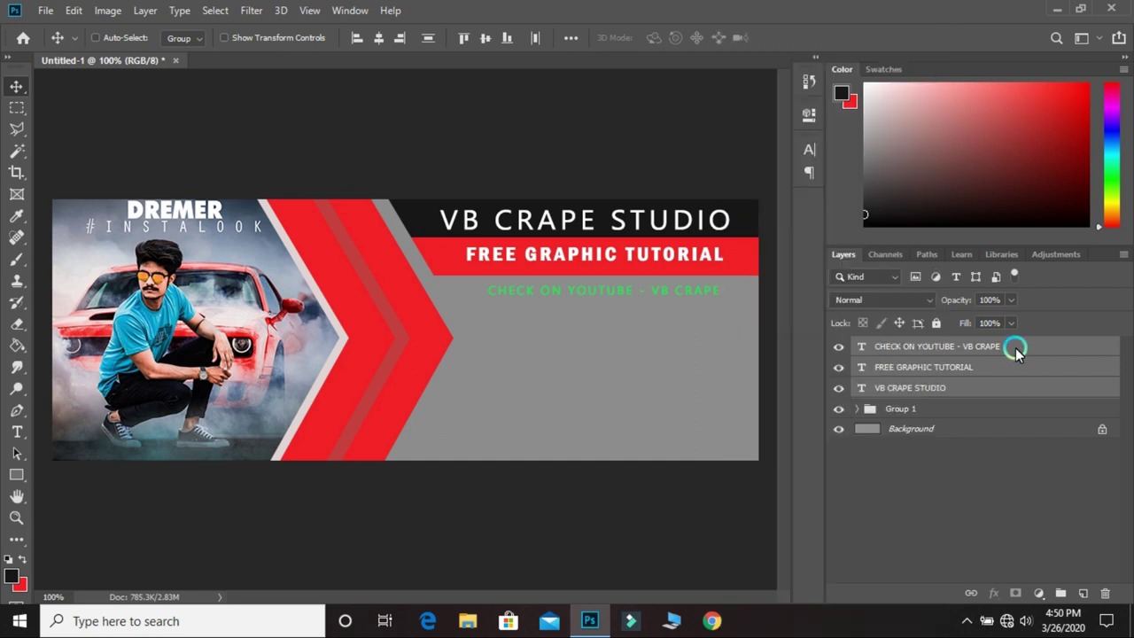
right_click(1015, 347)
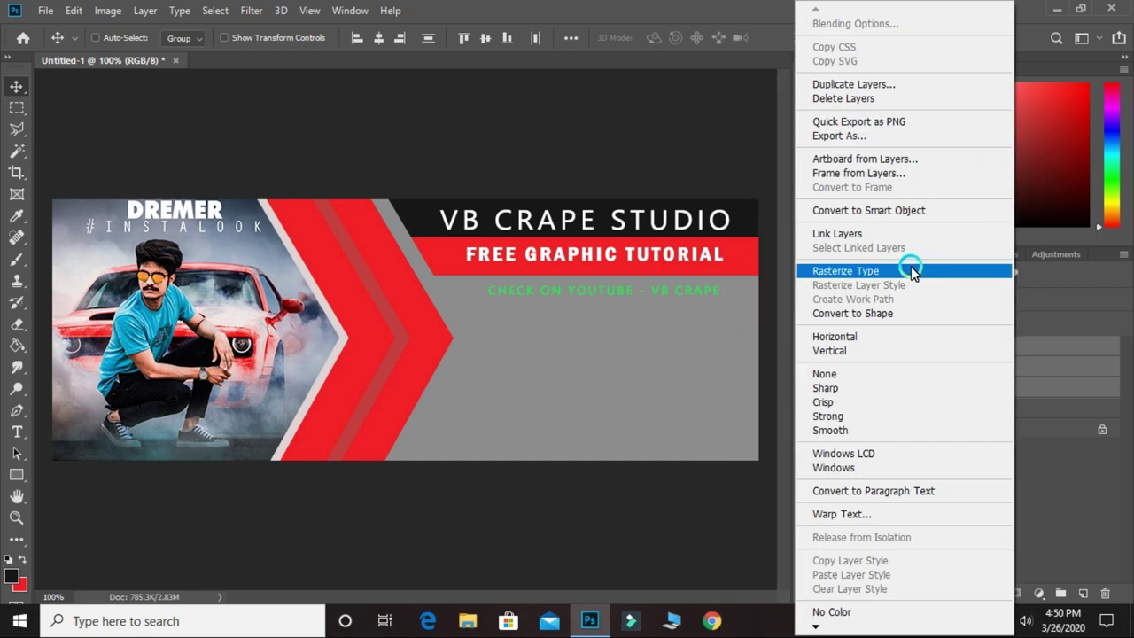
left_click(912, 272)
Group the rasterized layers into Group 2 and hide the CHECK ON YOUTUBE layer
right_click(905, 347)
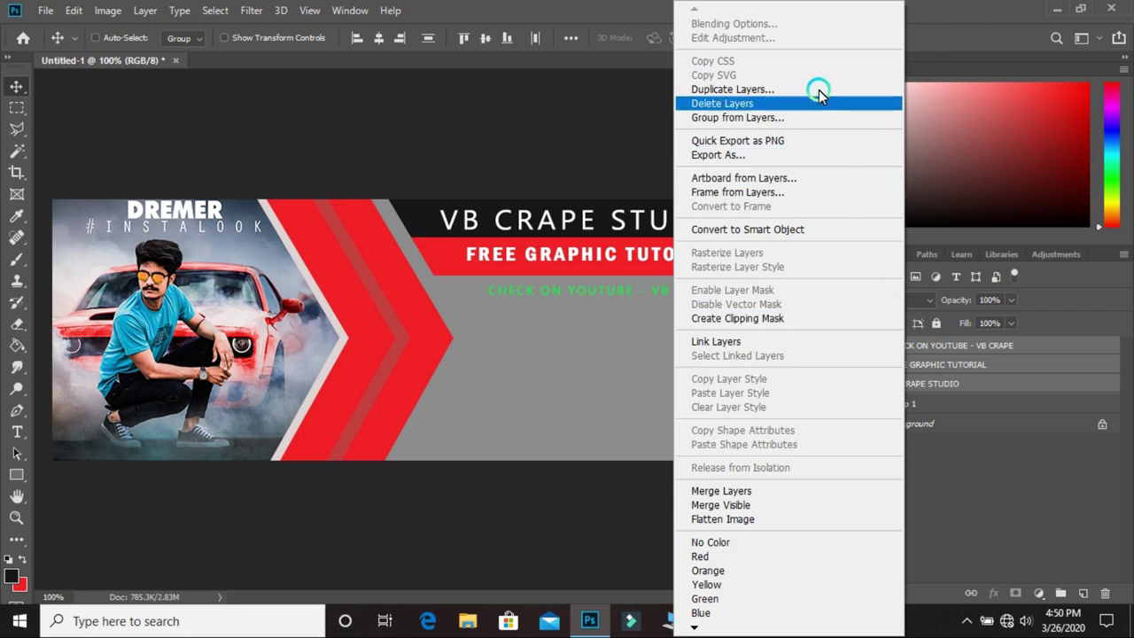
left_click(808, 117)
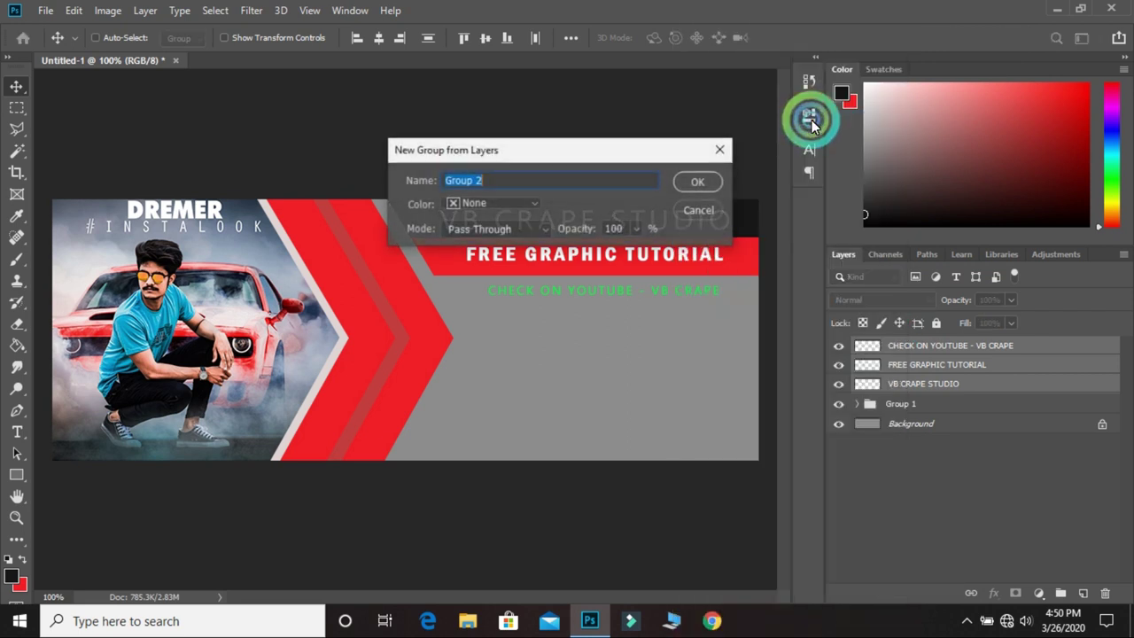
left_click(687, 184)
left_click(893, 347)
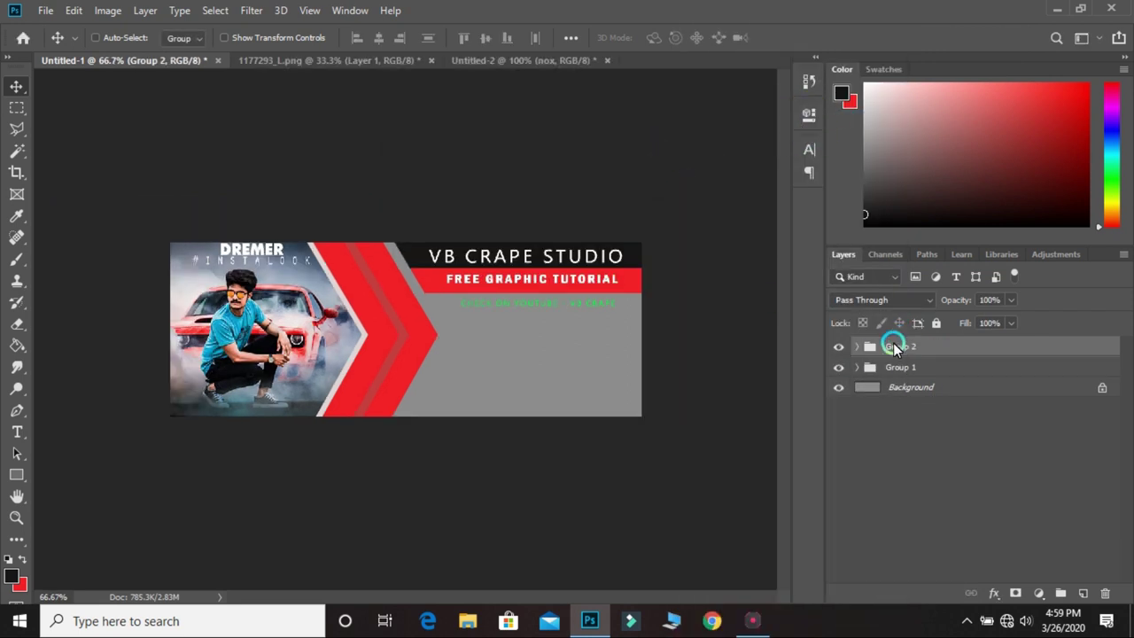
left_click(869, 346)
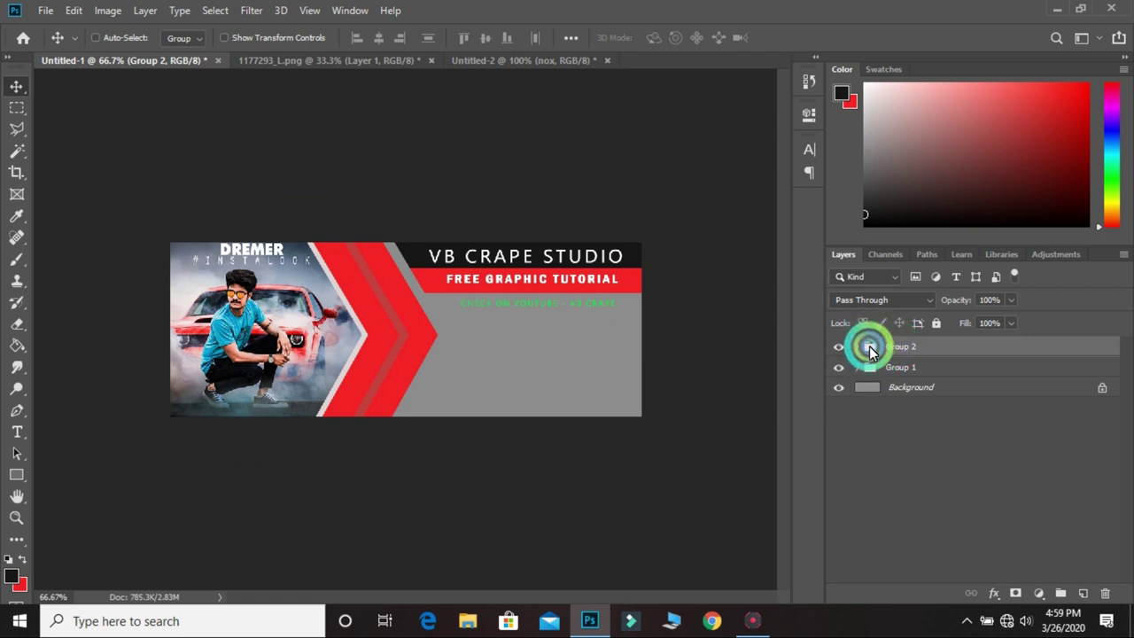
left_click(859, 347)
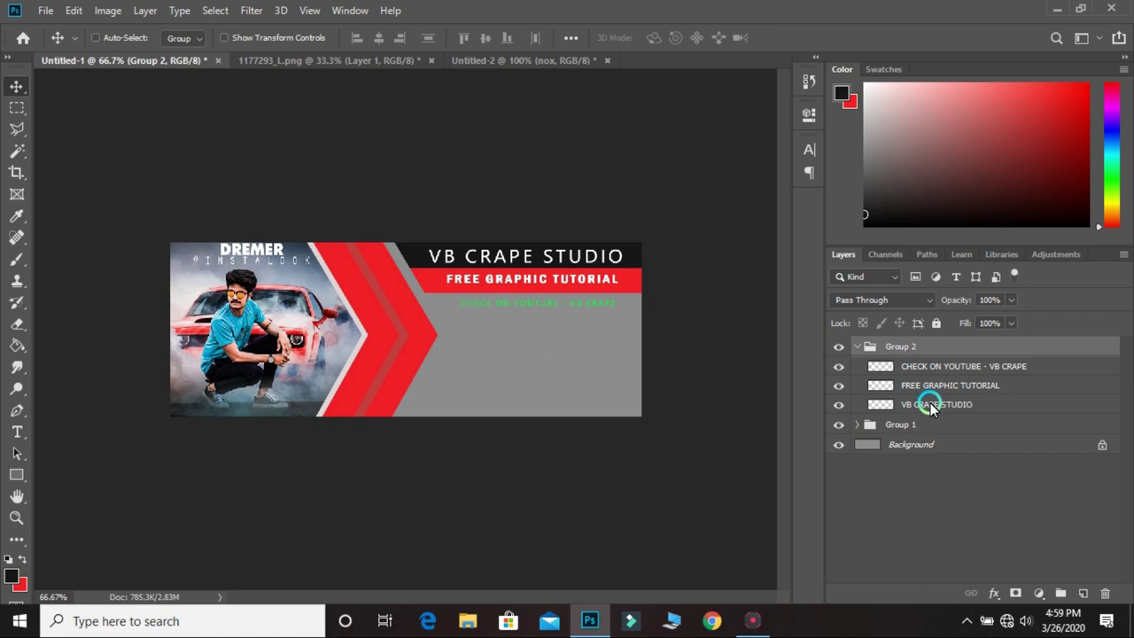
left_click(838, 366)
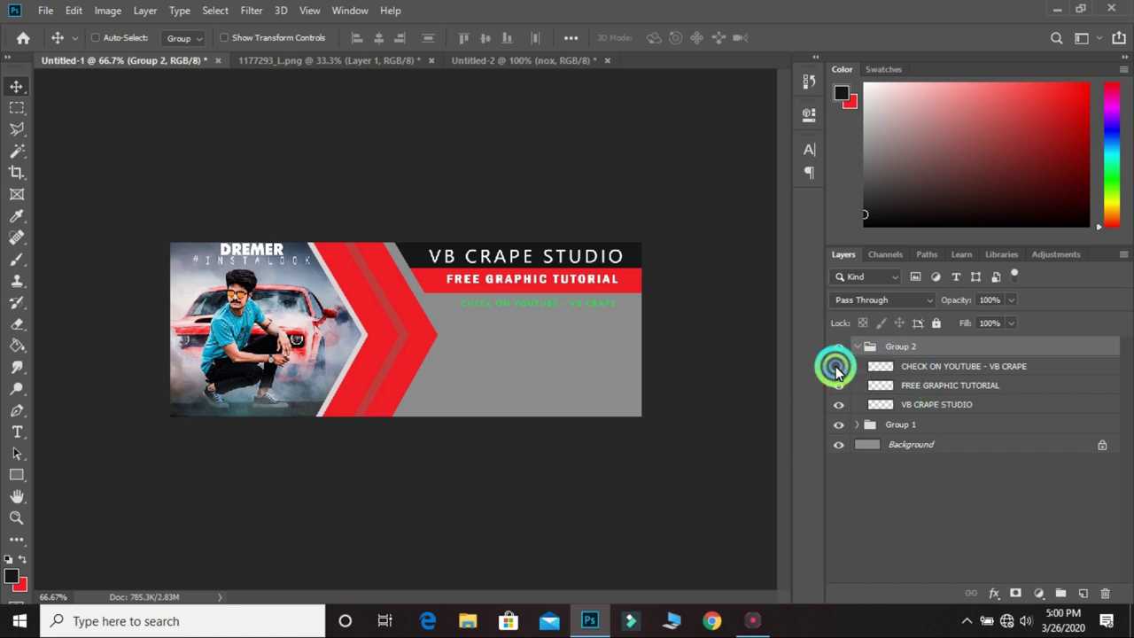
left_click(856, 346)
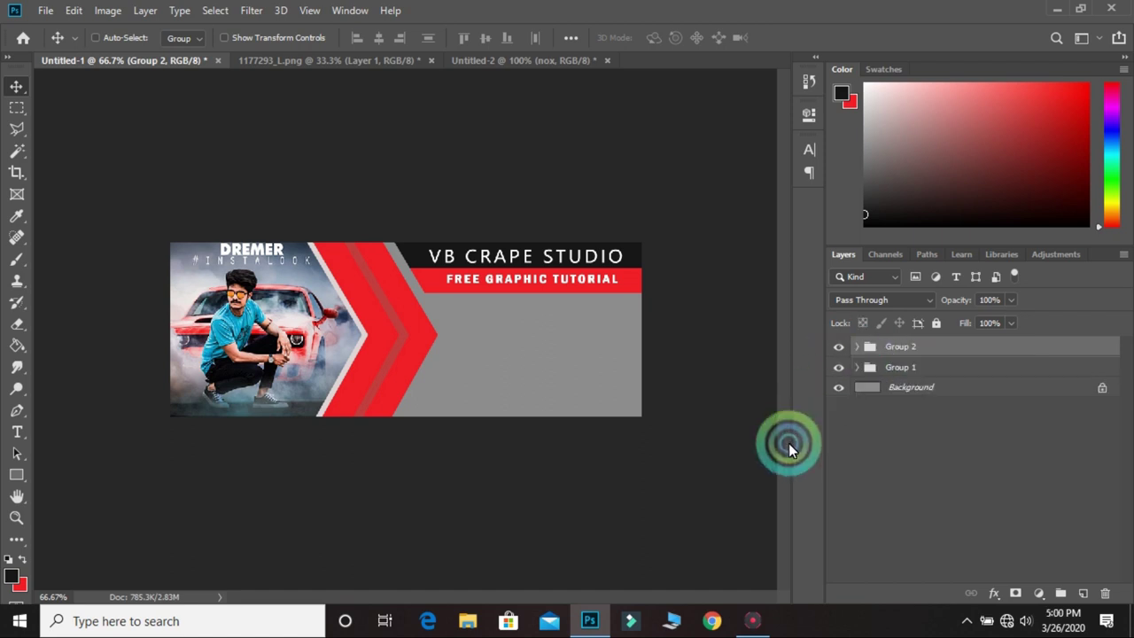
Bring the social icons from Untitled-2, shrink them to about half size, and place them on the grey area
left_click(462, 64)
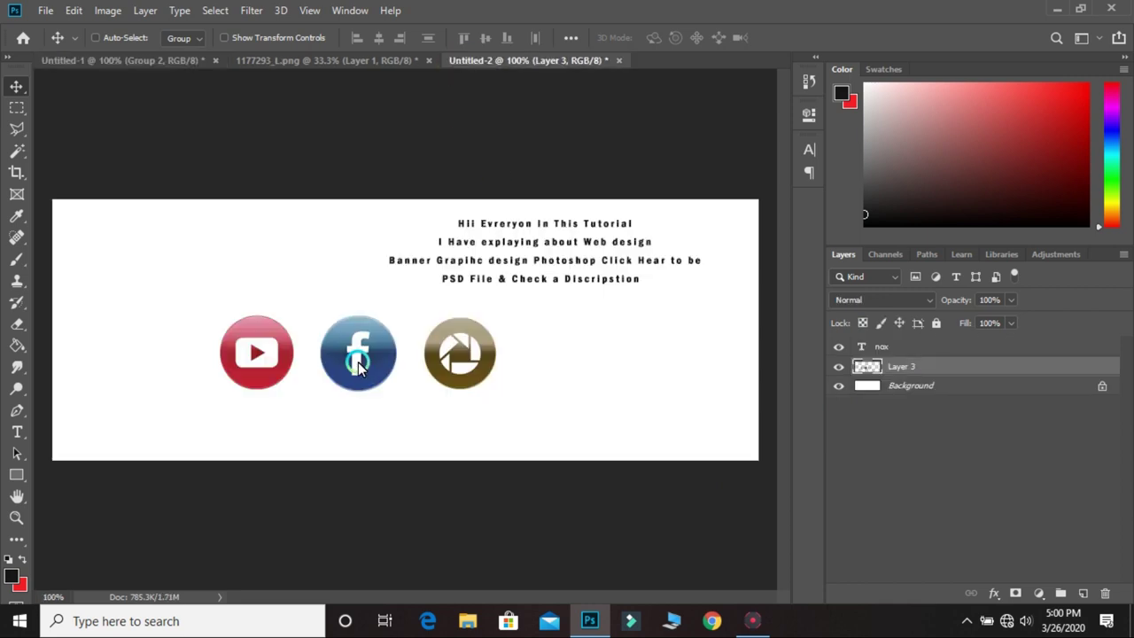
mouse_move(358, 367)
left_mouse_down()
mouse_move(162, 71)
mouse_move(562, 368)
left_mouse_up()
key("ctrl+t")
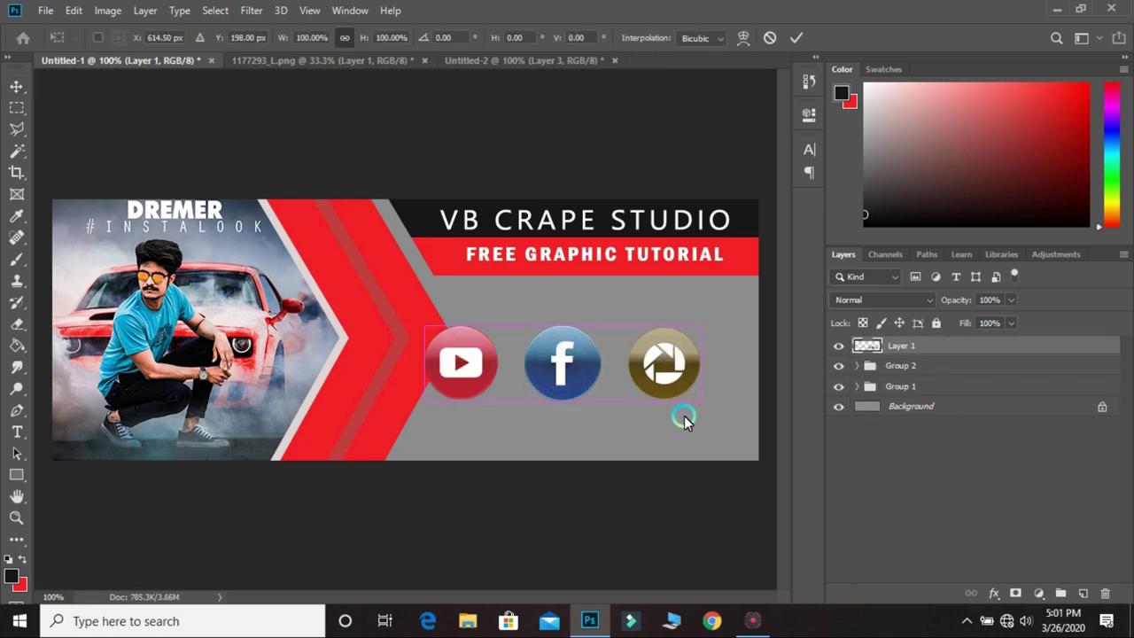
left_click_drag(702, 400, 603, 354)
left_click_drag(523, 354, 626, 324)
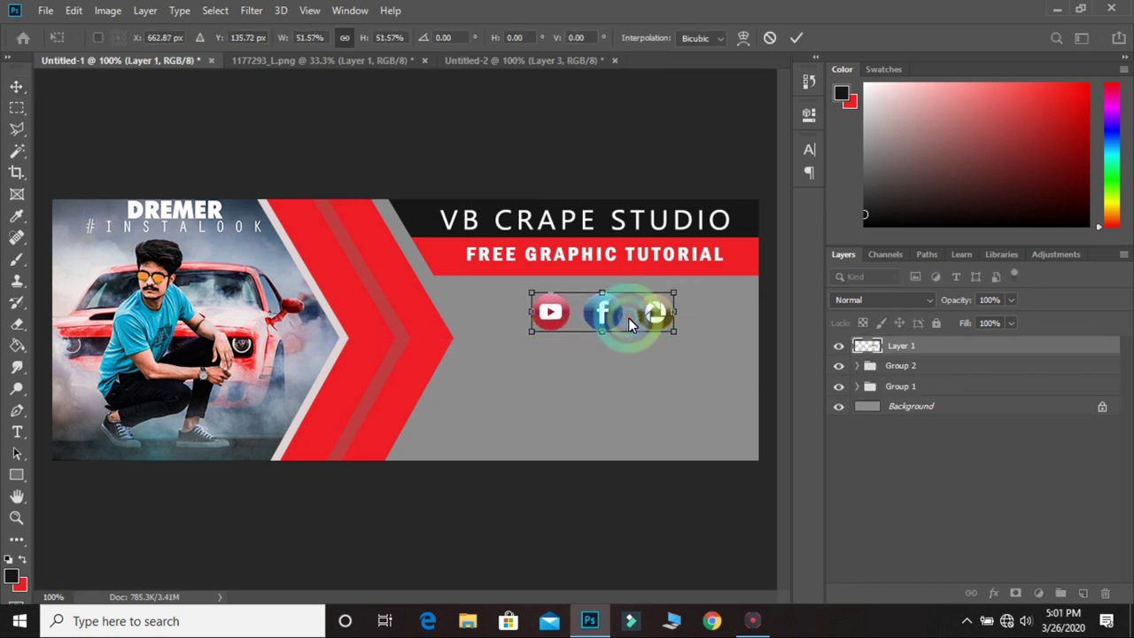
key("Return")
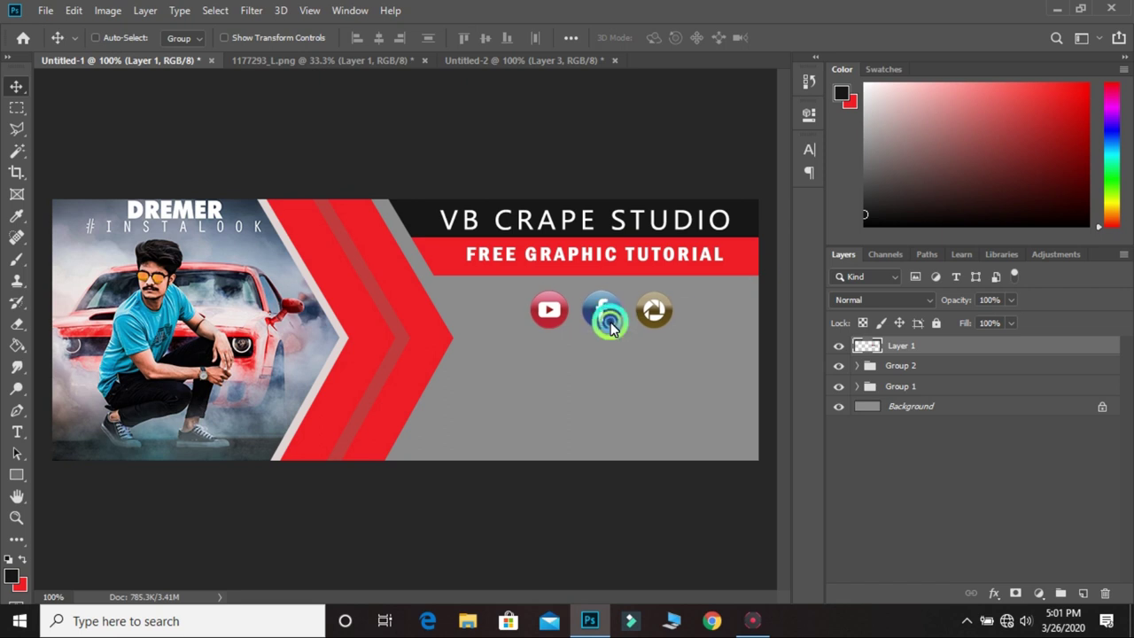
left_click_drag(617, 324, 623, 412)
Bring over the four-line description text and arrange the icons just above it
left_click_drag(561, 115, 814, 338)
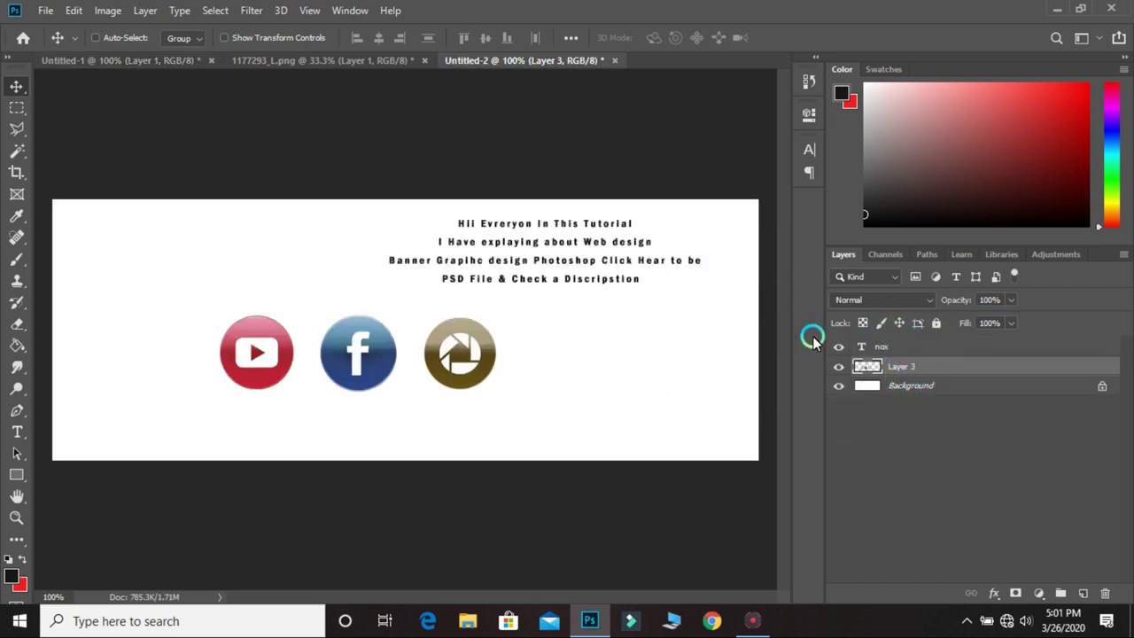
left_click(886, 346)
mouse_move(556, 257)
left_mouse_down()
mouse_move(385, 212)
mouse_move(632, 337)
mouse_move(662, 332)
mouse_move(668, 416)
left_mouse_up()
left_click(897, 368)
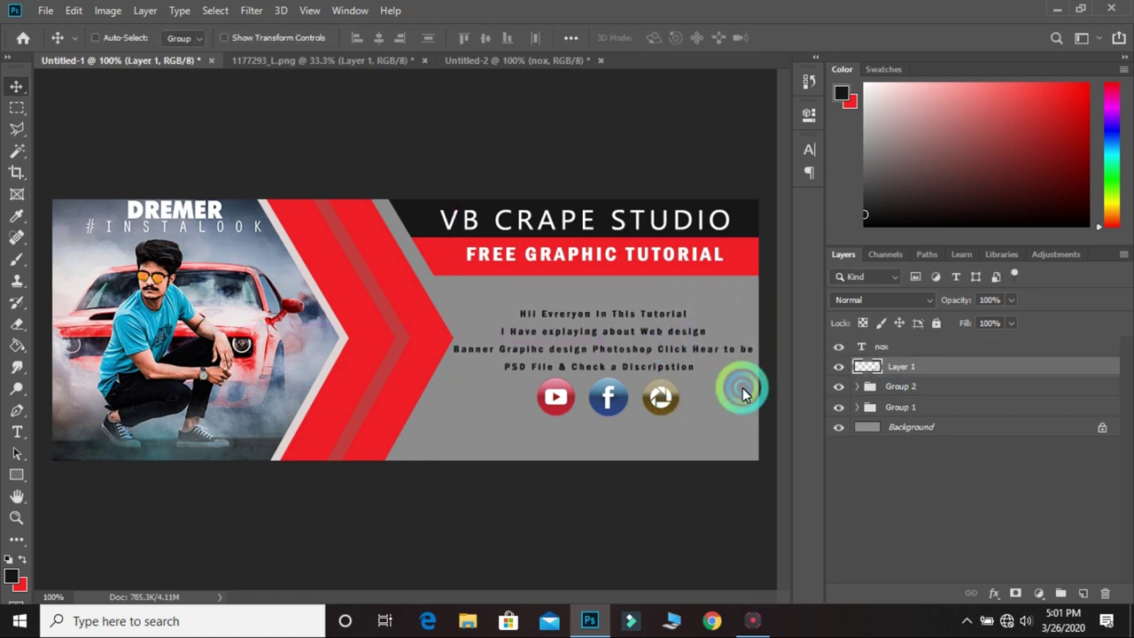
left_click_drag(739, 384, 738, 284)
left_click(932, 347)
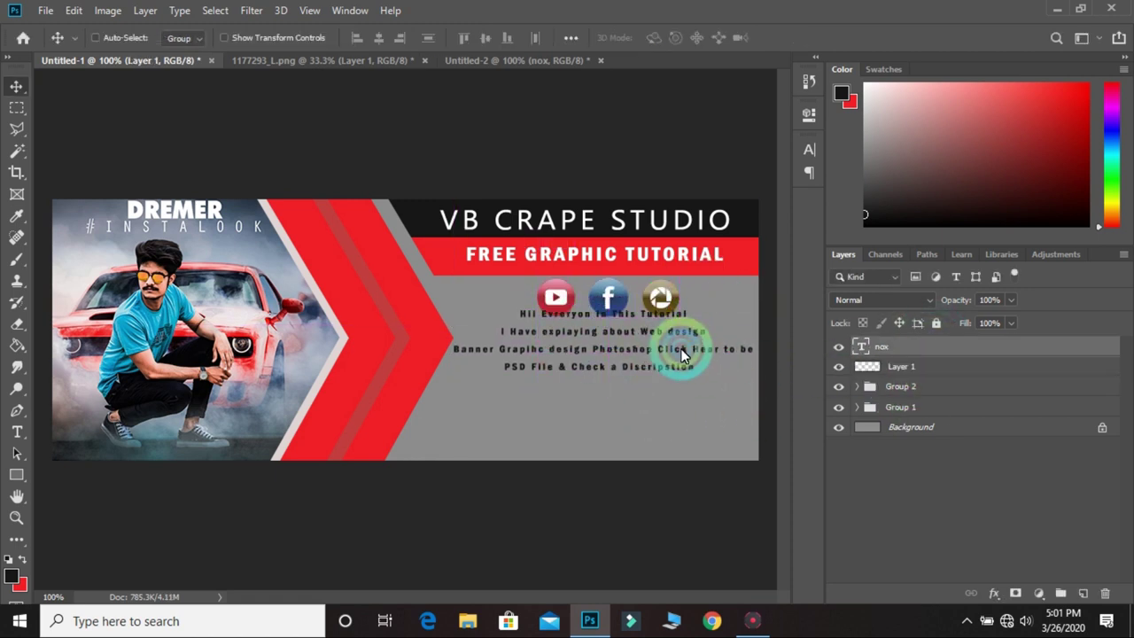
left_click_drag(679, 345, 646, 375)
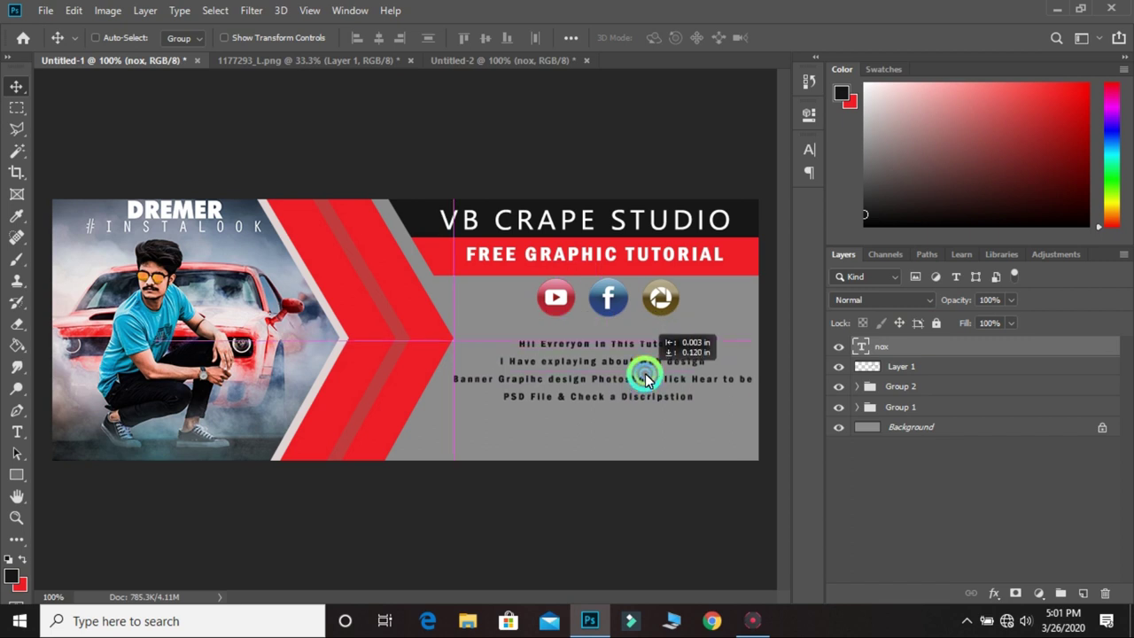
left_click(917, 372)
left_click_drag(489, 485, 492, 493)
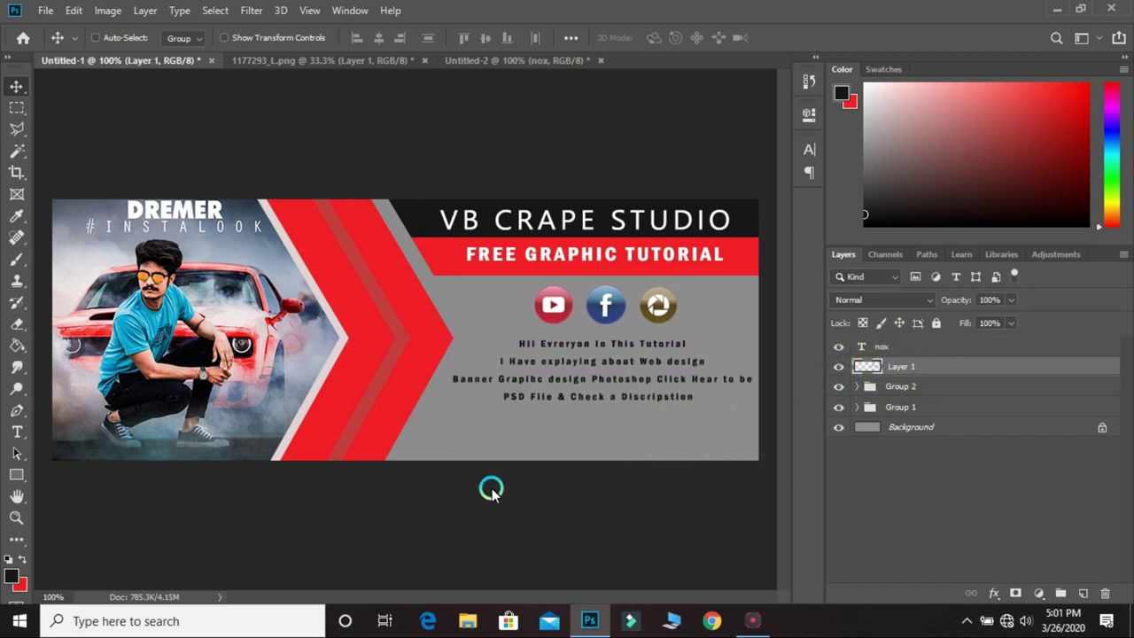
key("Down")
key("Down")
key("Down")
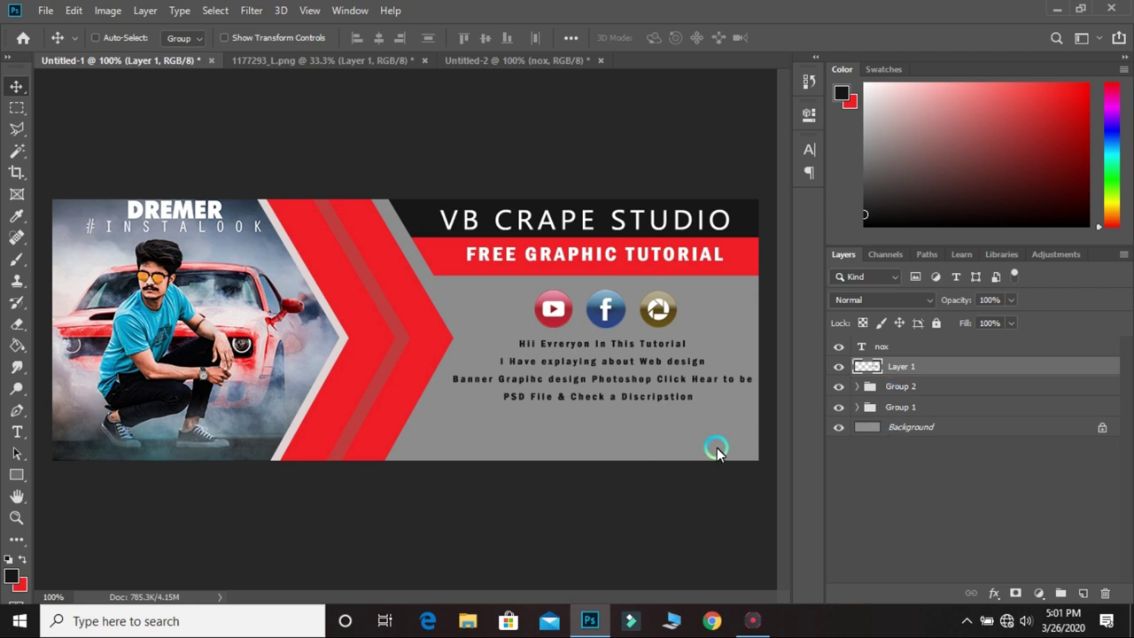
Draw a rounded rectangle below the description text
left_click(927, 429)
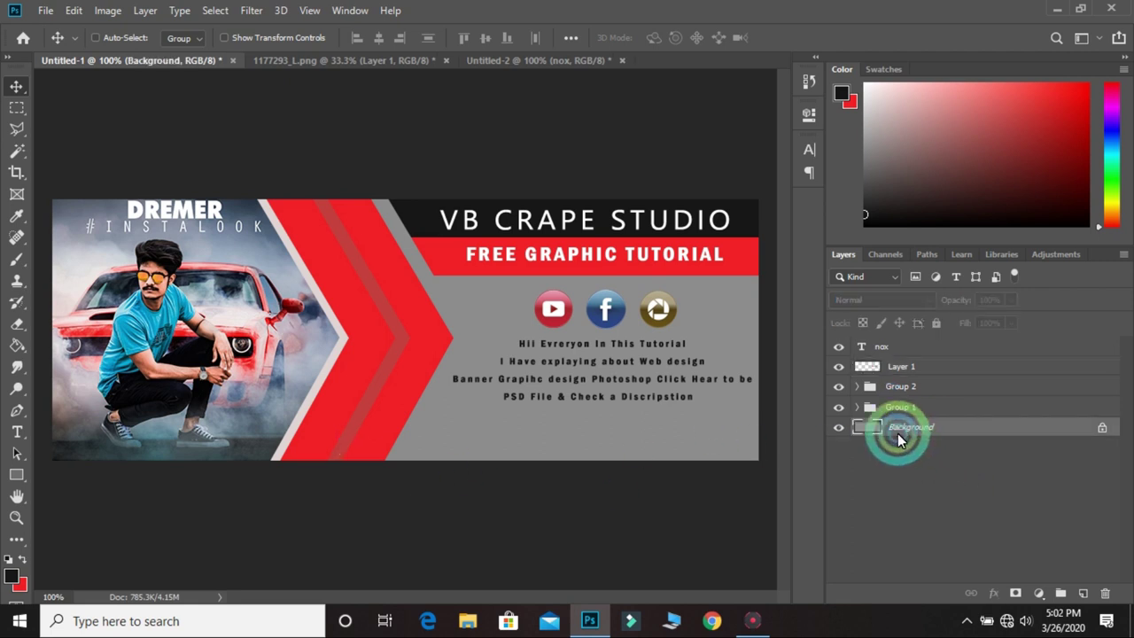
left_click(11, 479)
left_click(84, 505)
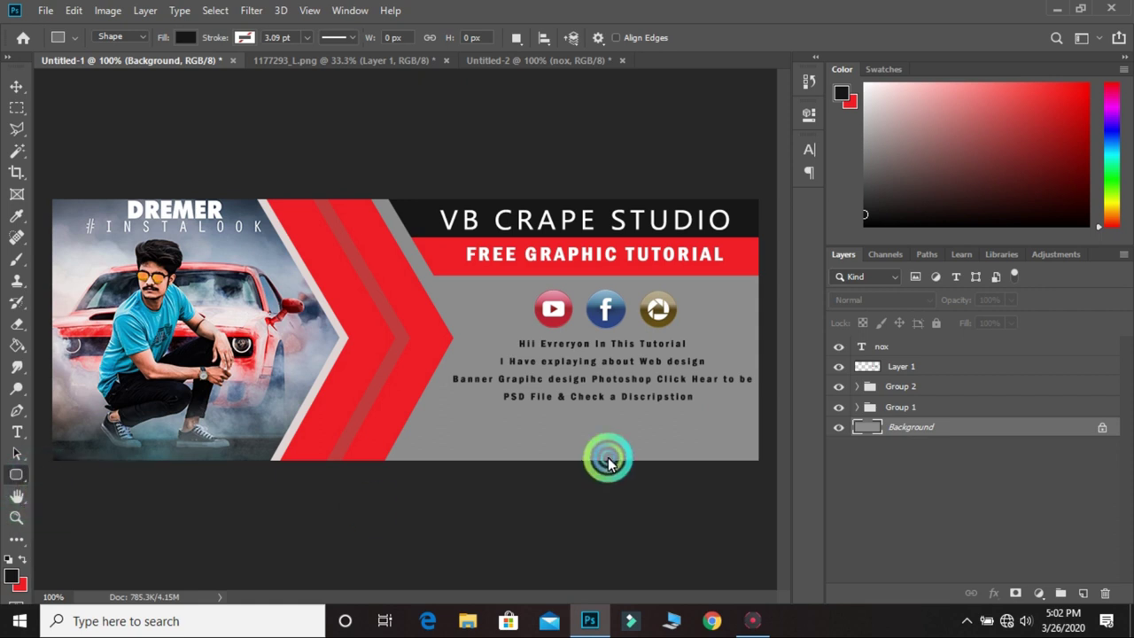
left_click(504, 433)
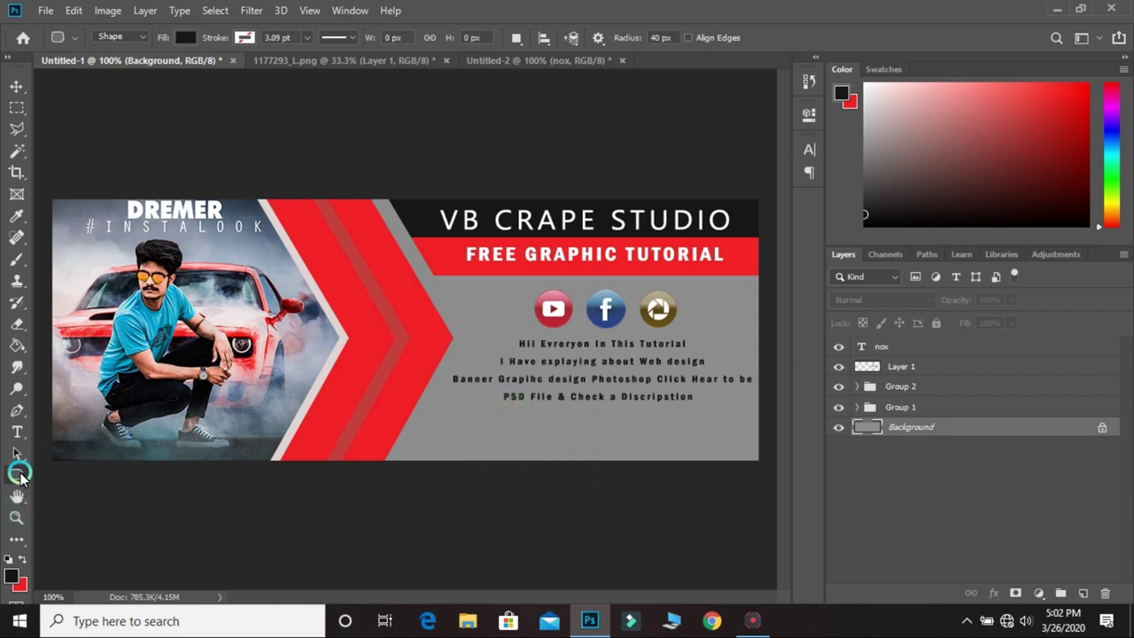
left_click_drag(519, 431, 596, 448)
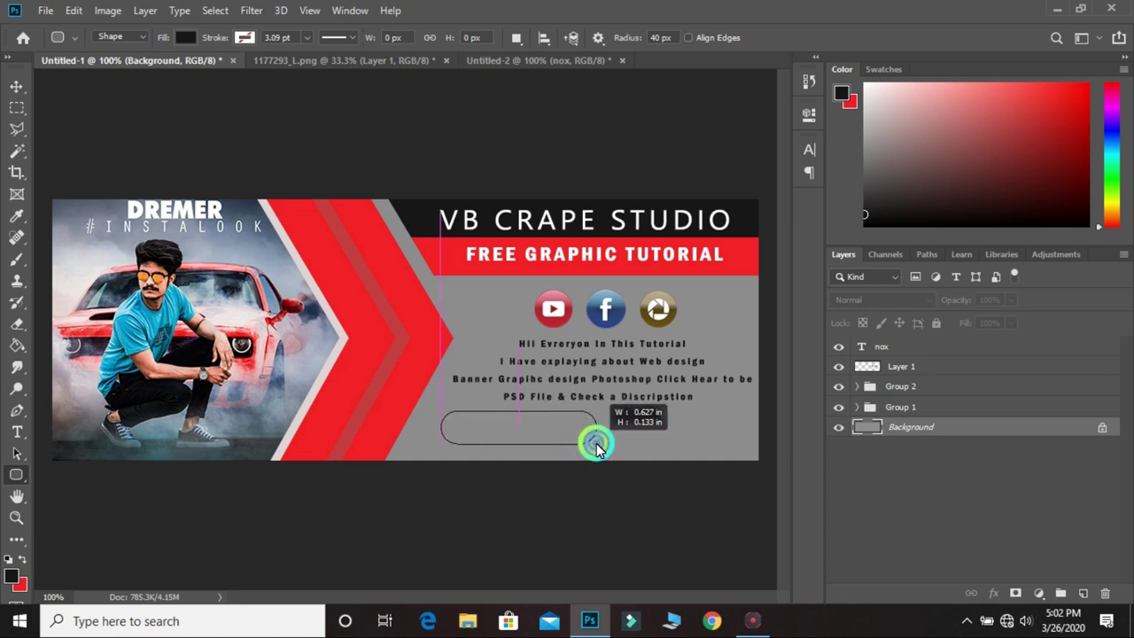
left_click_drag(597, 447, 596, 440)
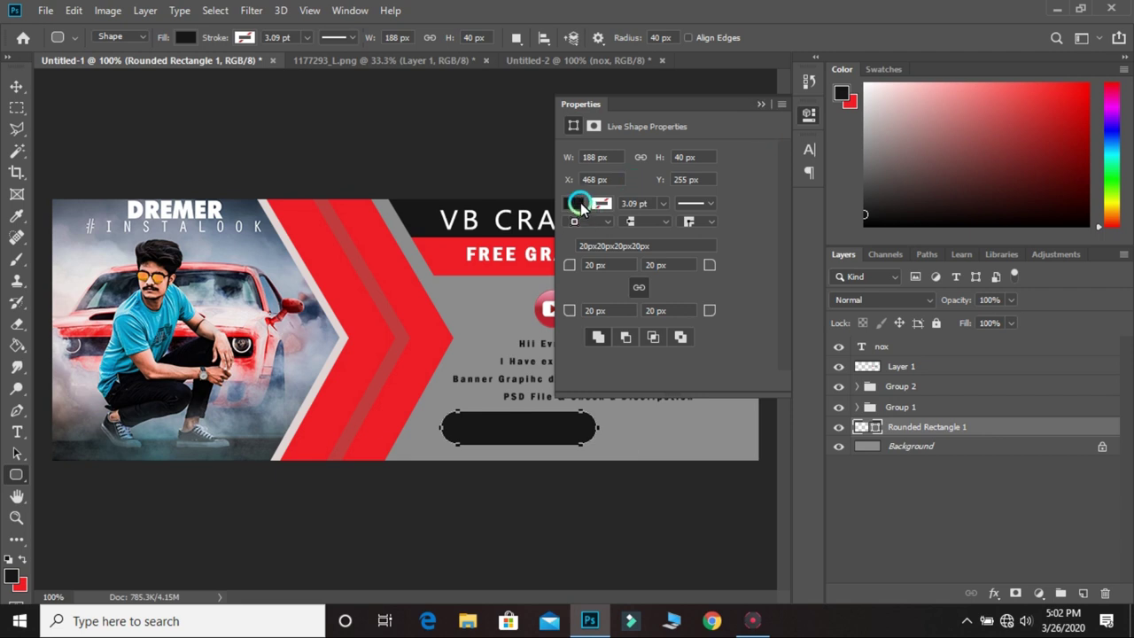
Set the rounded rectangle's fill colour to white
left_click(578, 204)
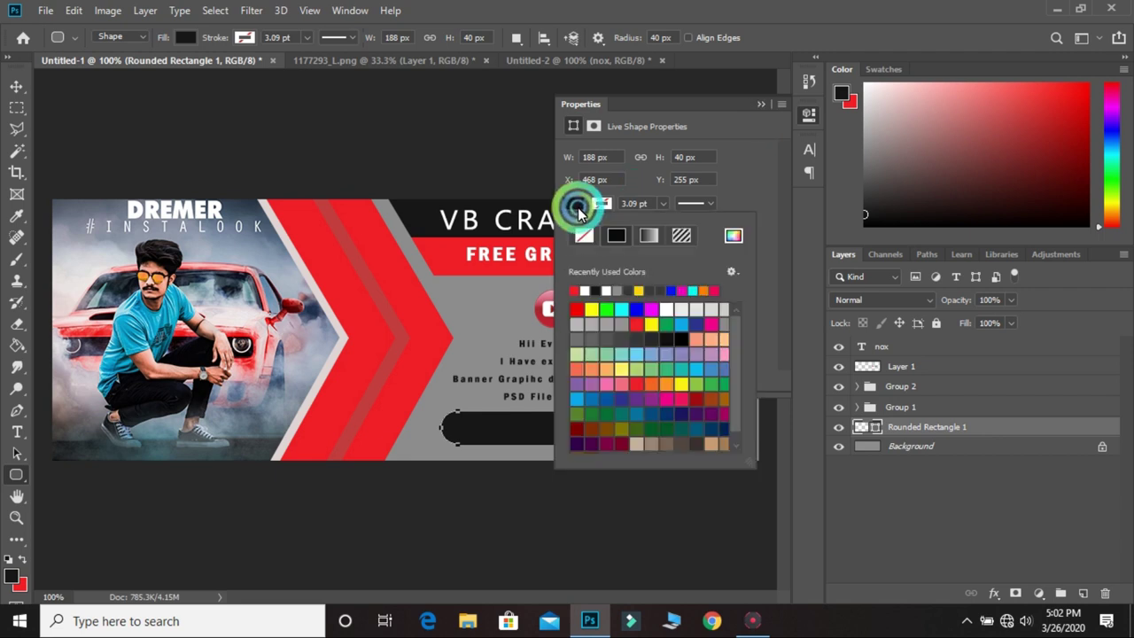
left_click(617, 291)
left_click(597, 290)
left_click(574, 129)
left_click(810, 116)
Set the button shape to 71% opacity and centre it under the description text
left_click(1010, 301)
left_click(981, 322)
left_click_drag(988, 321, 990, 319)
left_click(1010, 301)
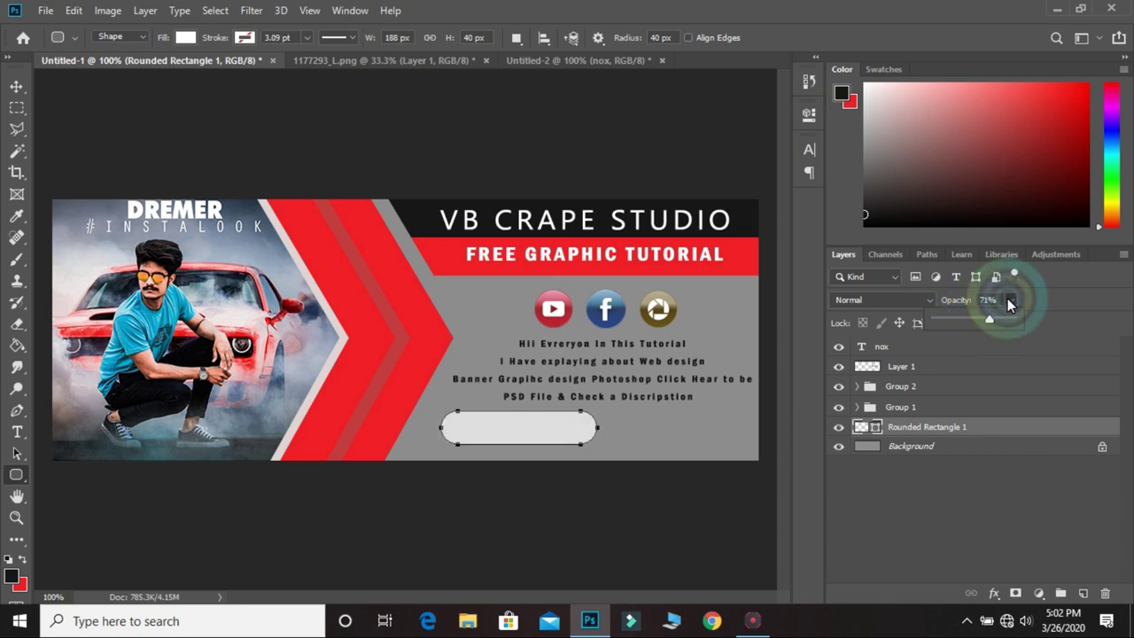
left_click(16, 86)
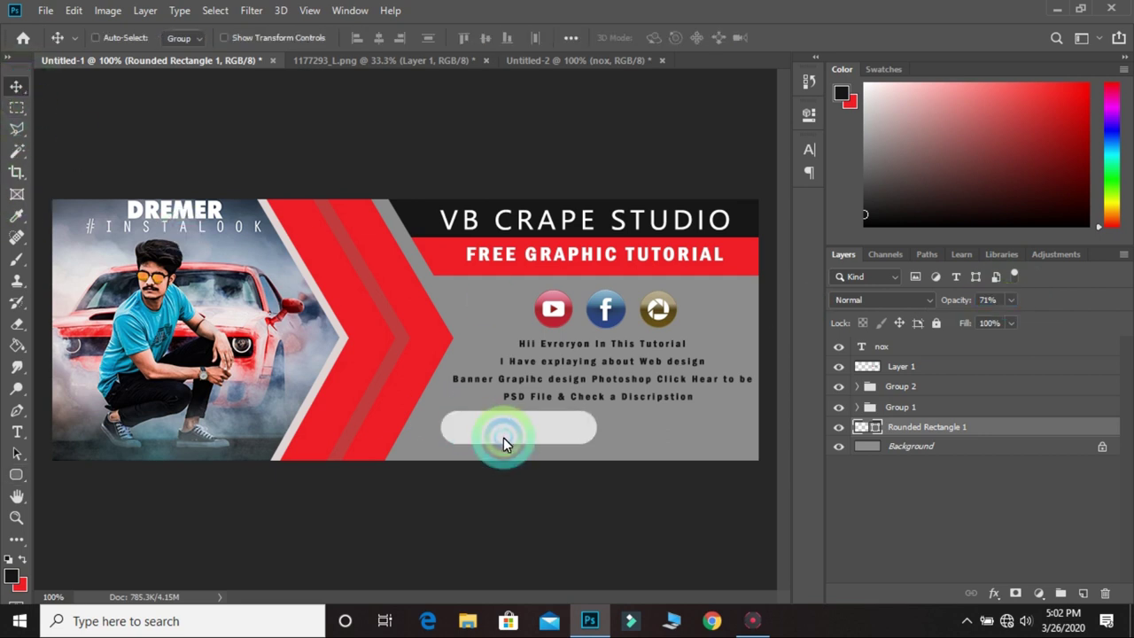
left_click_drag(504, 438, 581, 442)
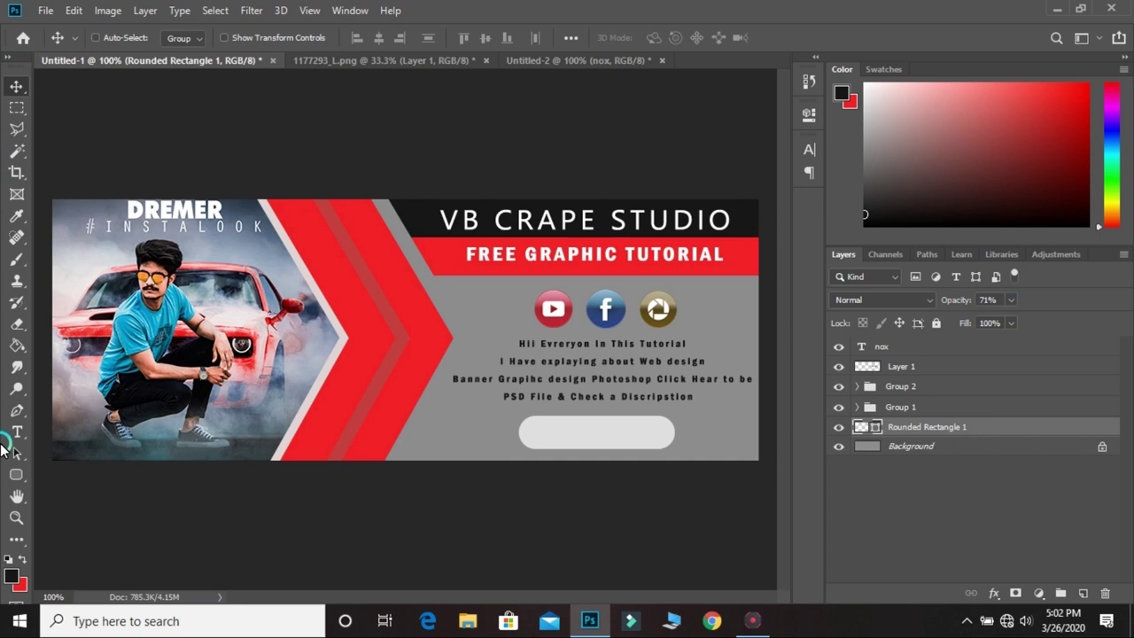
Add the 'APPLY NOW' text and position it on the rounded button
left_click(15, 431)
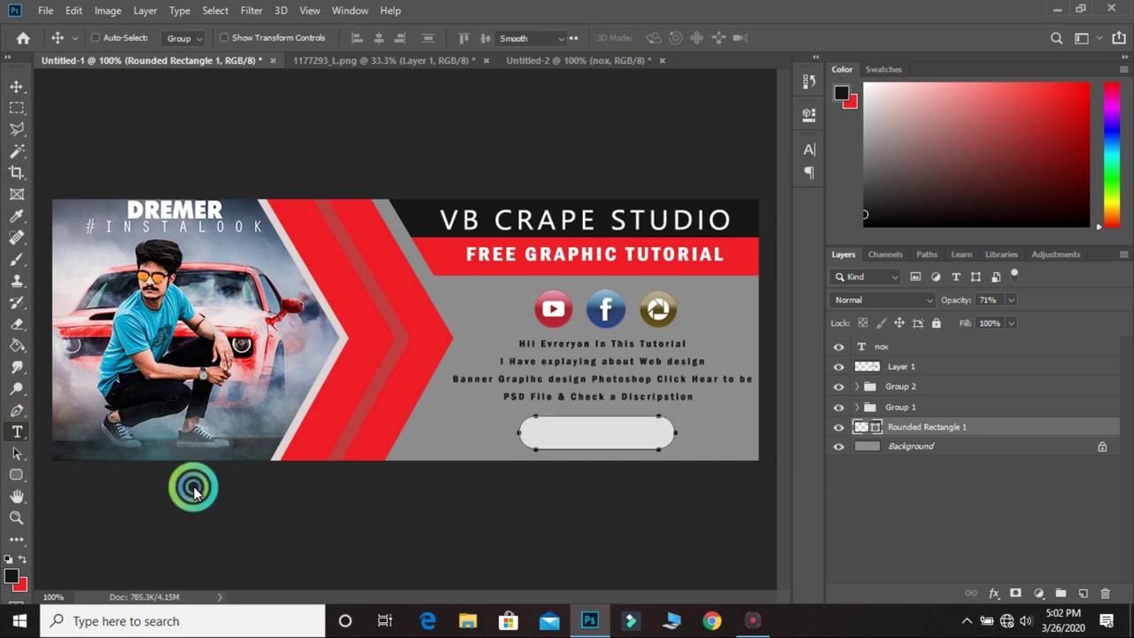
left_click(564, 452)
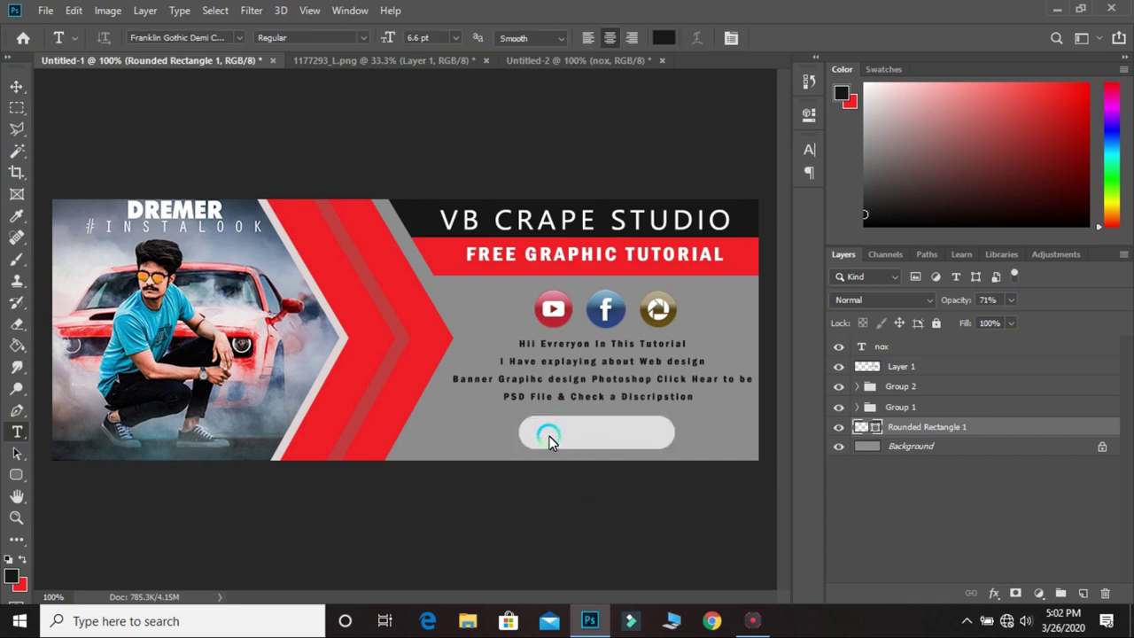
left_click(549, 441)
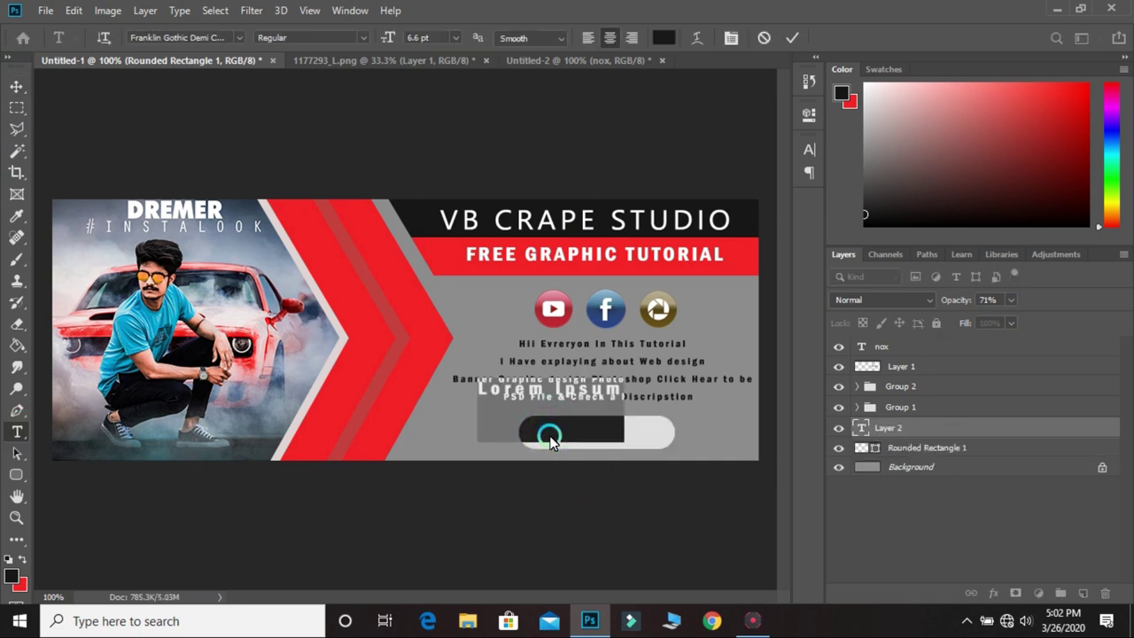
type("APPLY NOW")
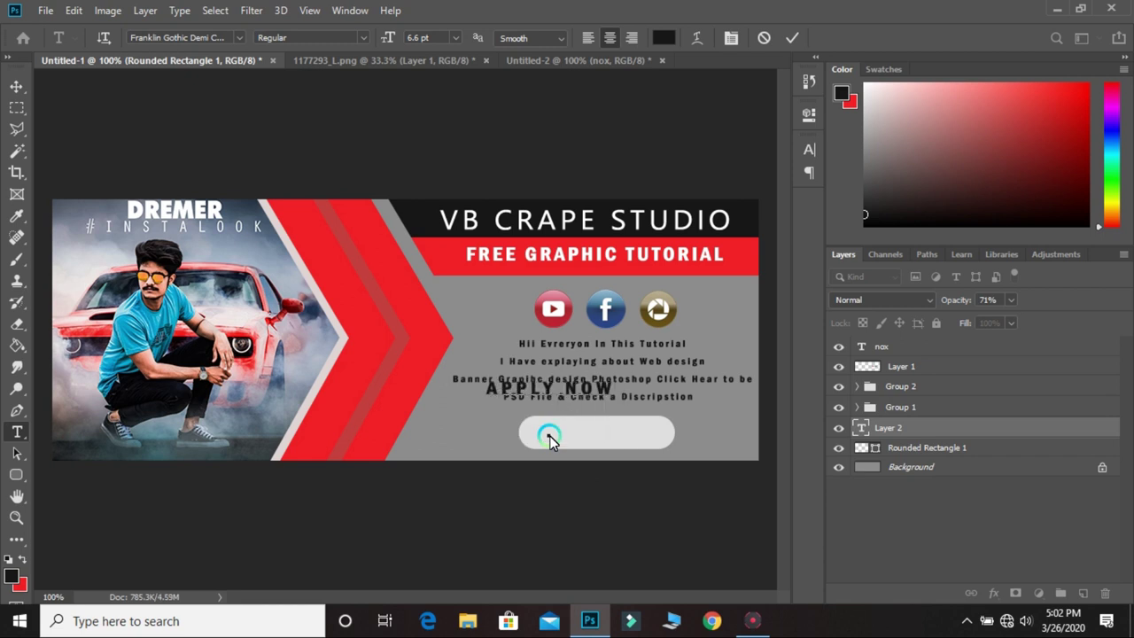
left_click(16, 86)
left_click_drag(545, 400, 593, 433)
Change the rounded button's fill colour to red
left_click(913, 431)
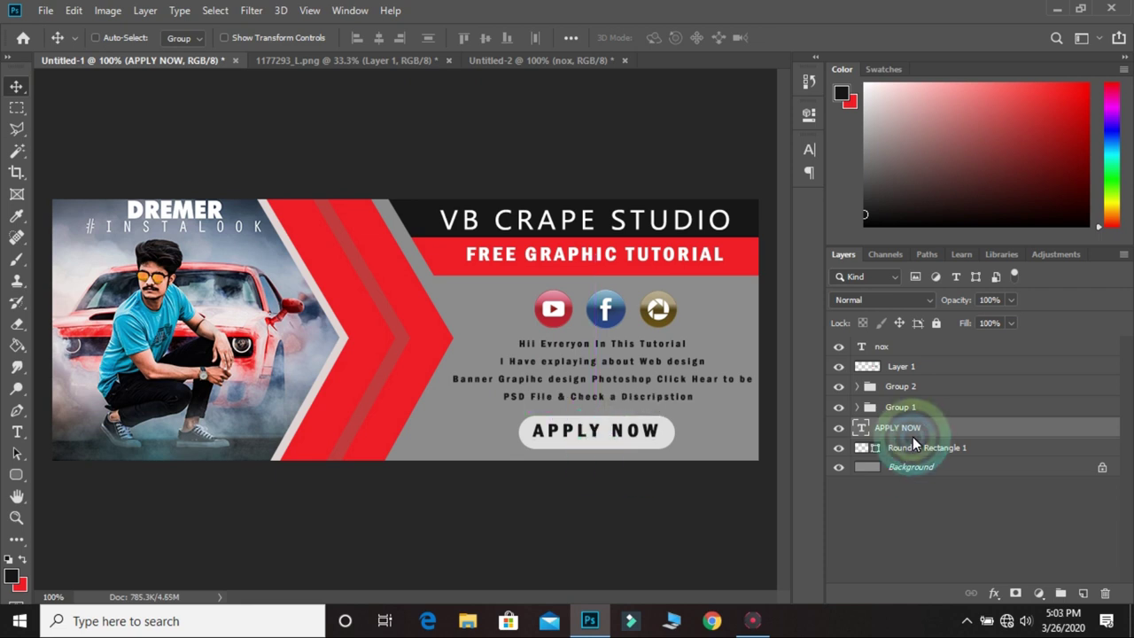
left_click(864, 448)
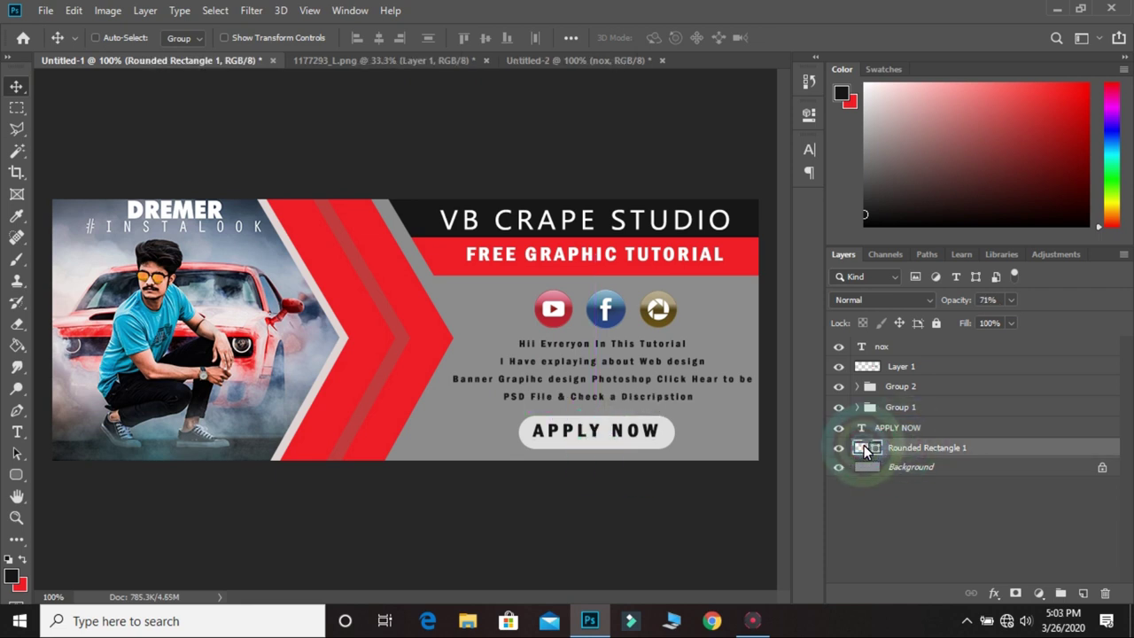
double_click(864, 447)
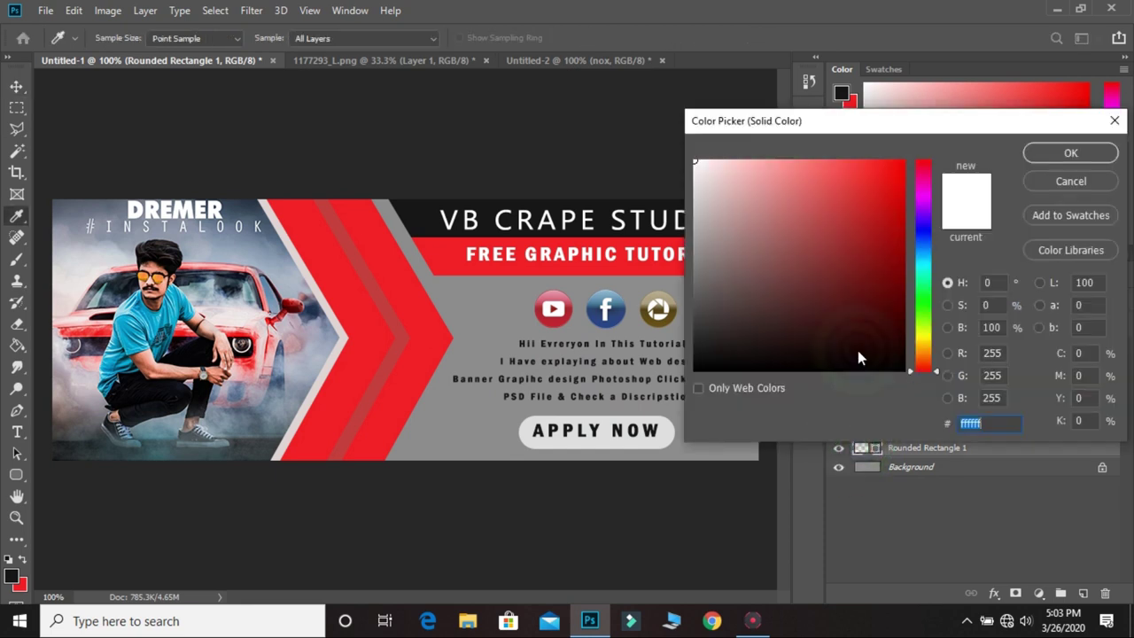
mouse_move(850, 253)
left_mouse_down()
mouse_move(833, 203)
mouse_move(865, 177)
mouse_move(955, 157)
left_mouse_up()
left_click(1070, 153)
Make the APPLY NOW text white
left_click(890, 450)
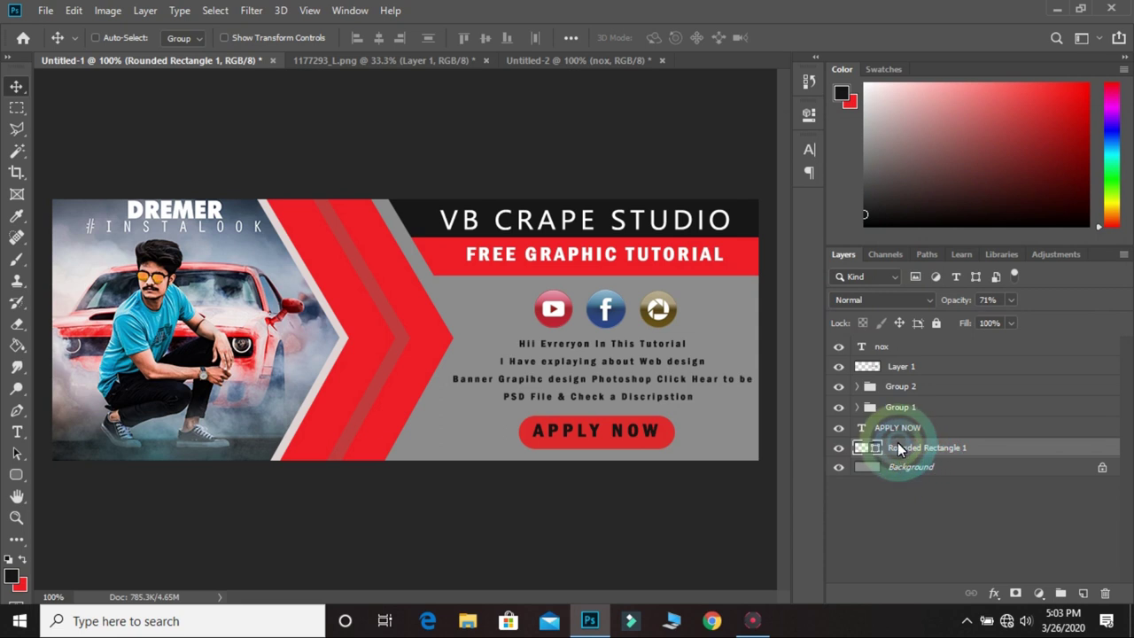
left_click(899, 429)
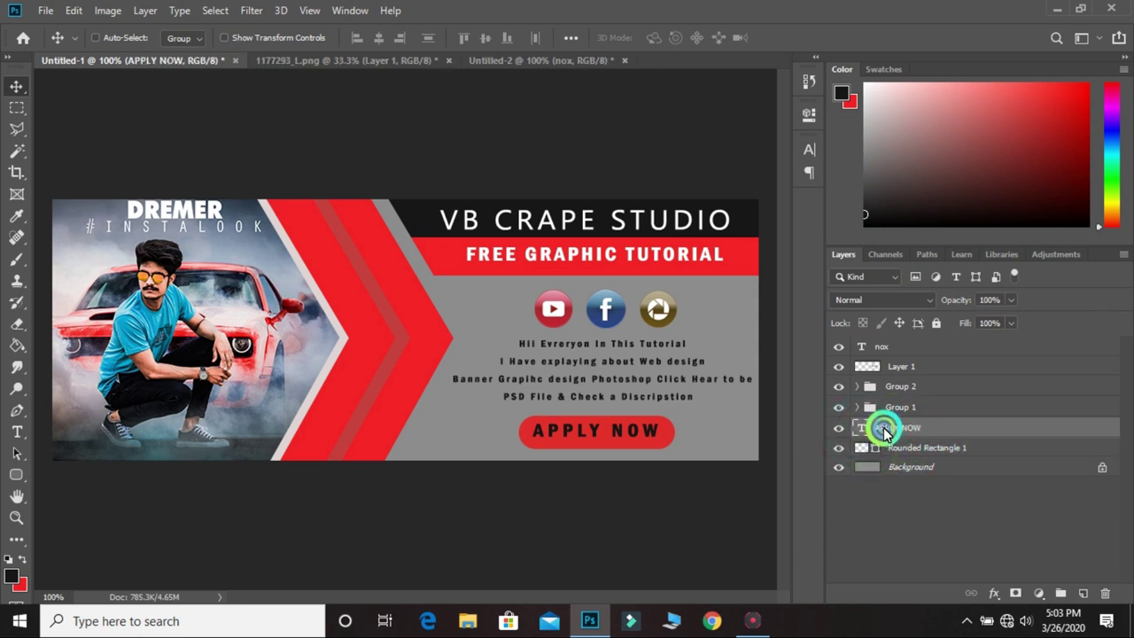
double_click(864, 427)
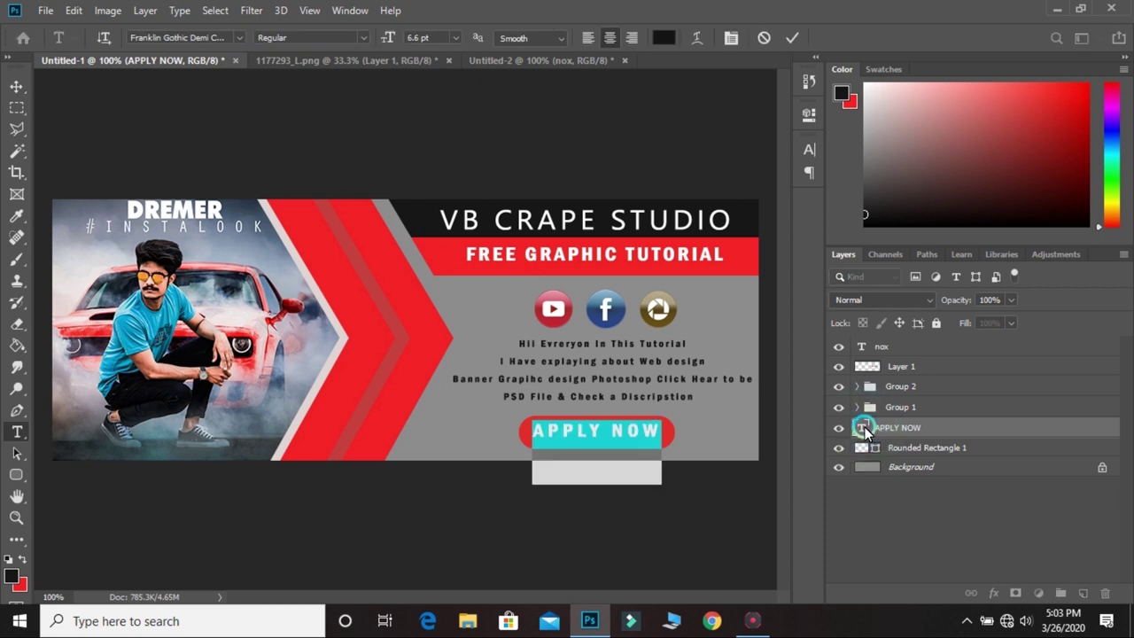
left_click(663, 38)
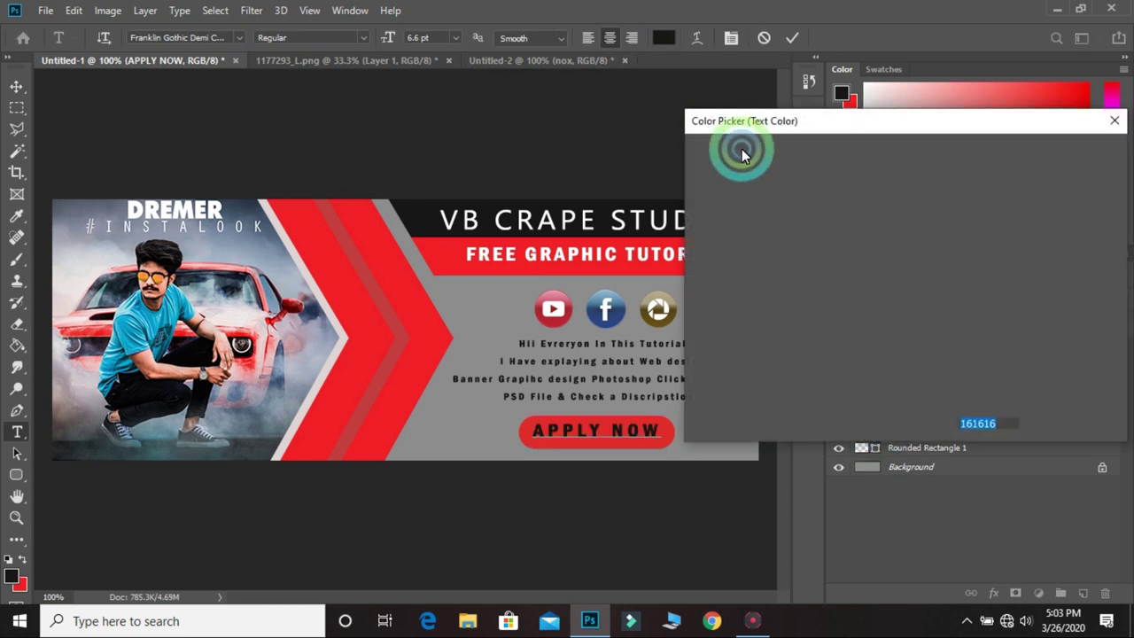
left_click_drag(787, 217, 653, 141)
left_click(1066, 152)
left_click(16, 86)
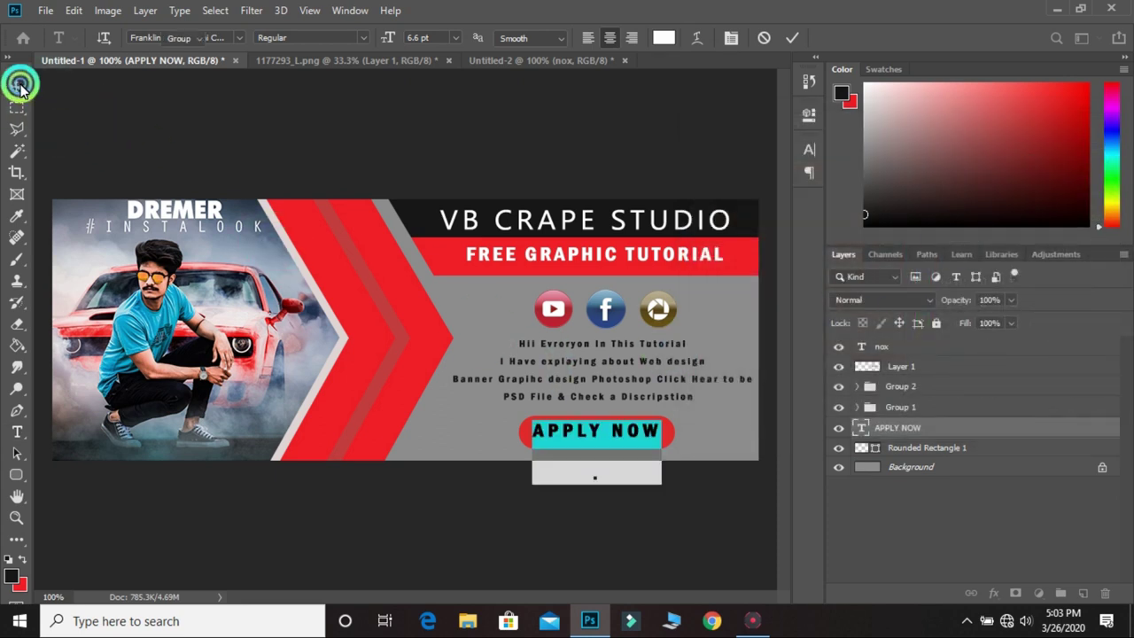
Shrink the APPLY NOW text to 5 pt
left_click(438, 191)
left_click(645, 486)
left_click(716, 522)
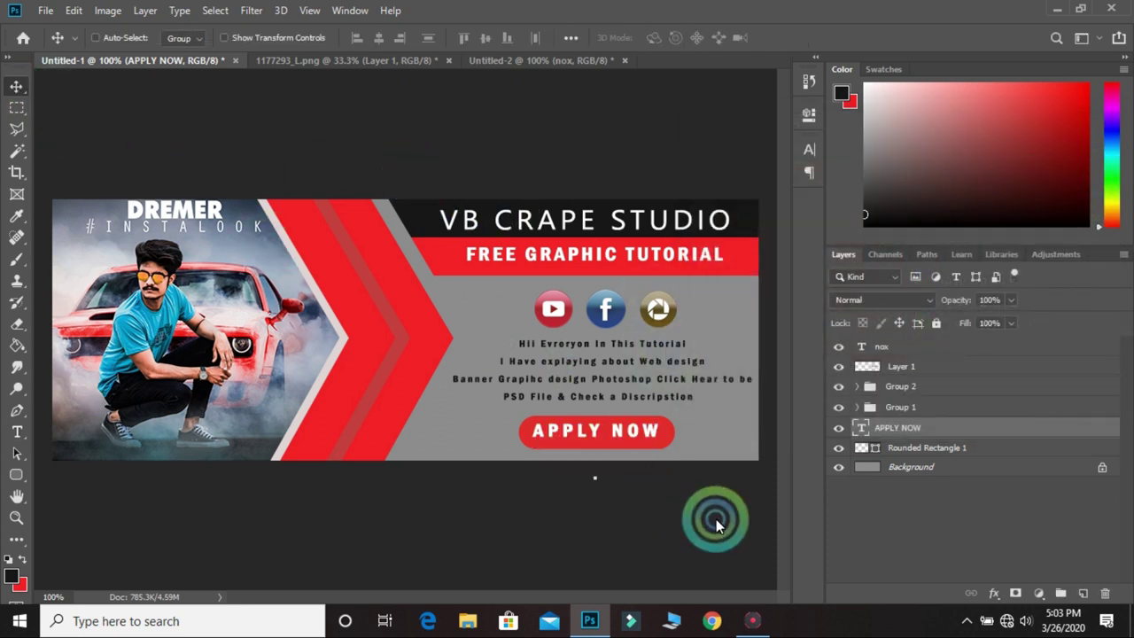
key("ctrl+t")
double_click(614, 431)
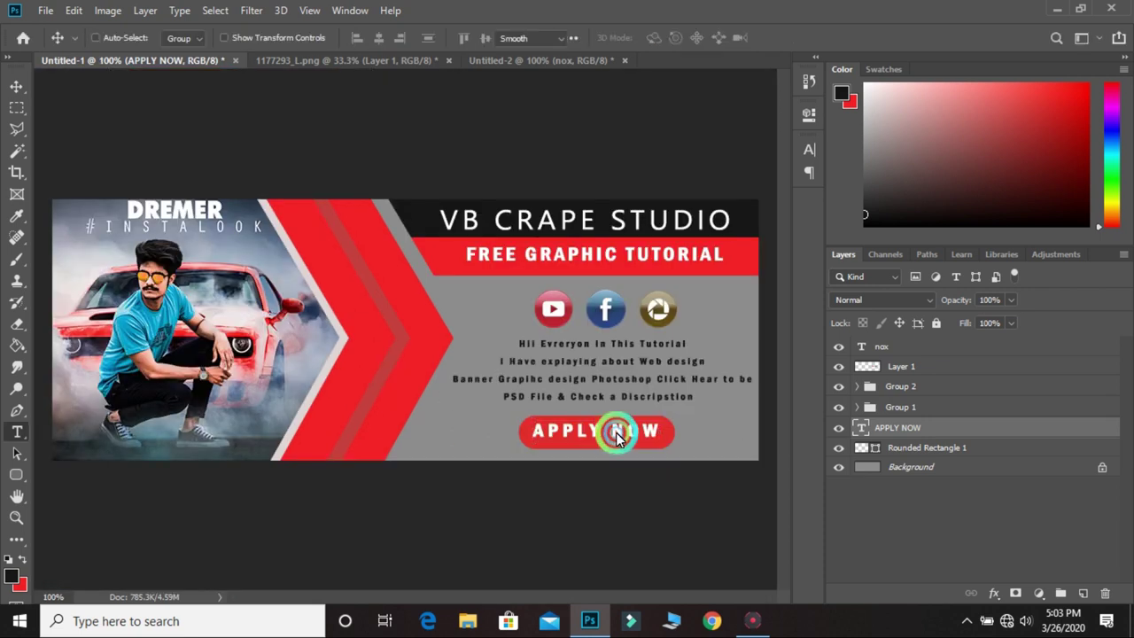
left_click(455, 37)
left_click(381, 35)
left_click(413, 152)
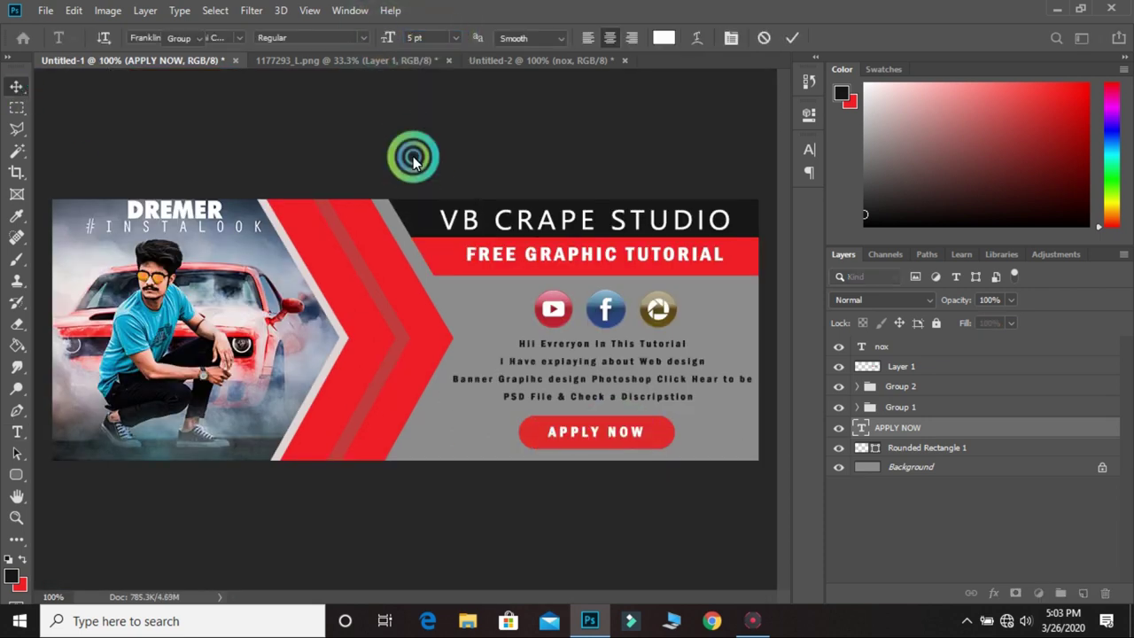
Expand Group 1 and add a new empty layer above the DSC_0016 photo
key("v")
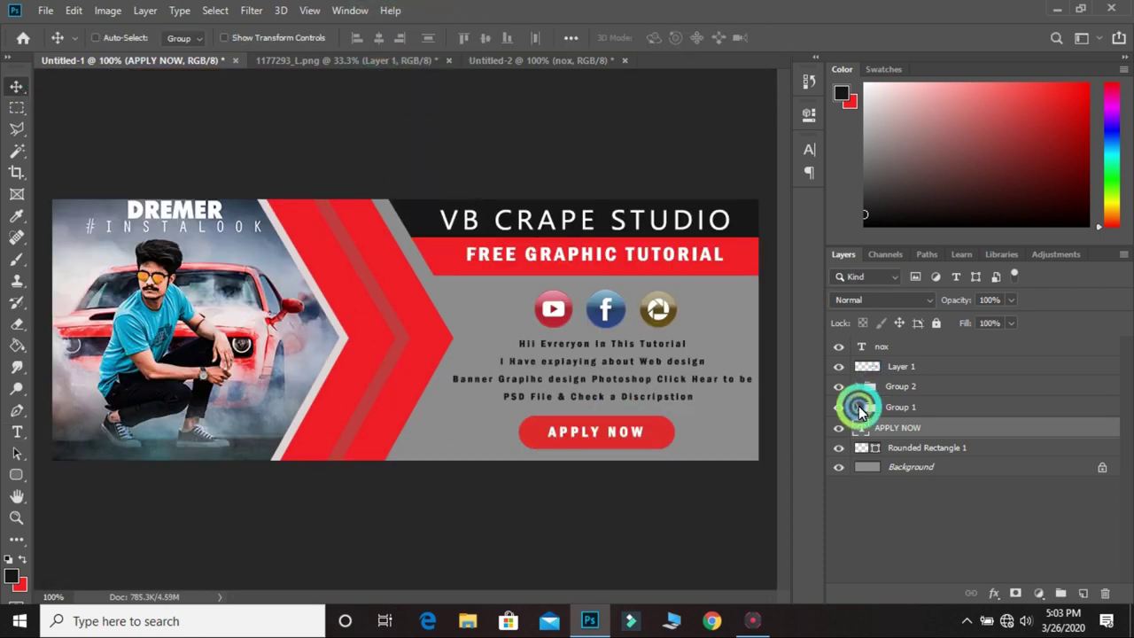
left_click(858, 406)
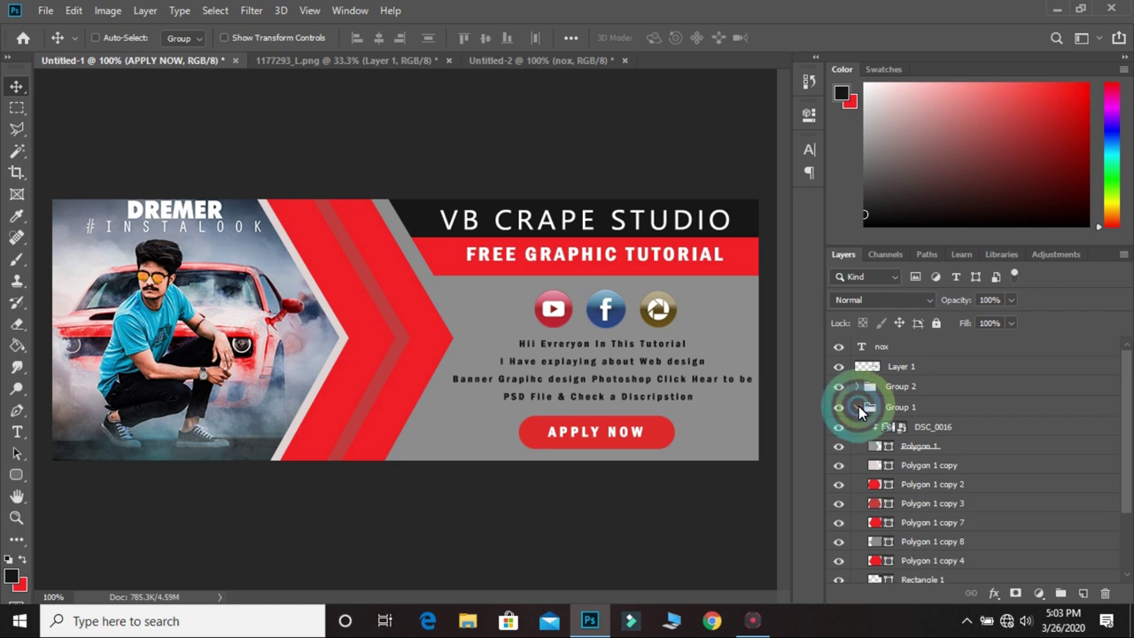
left_click(943, 427)
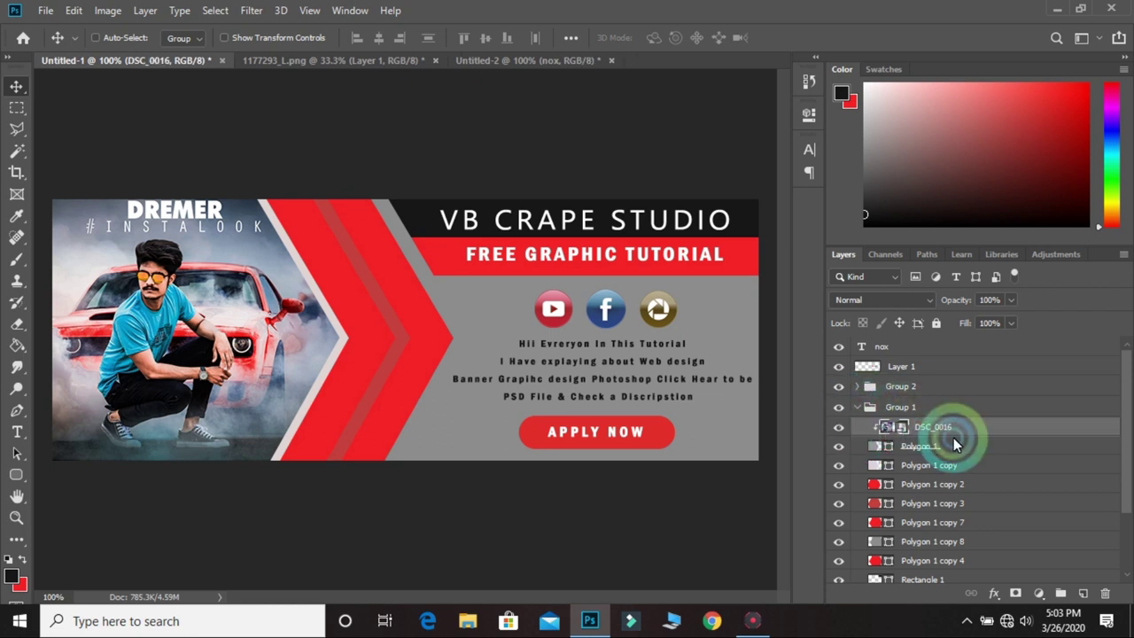
left_click(1080, 599)
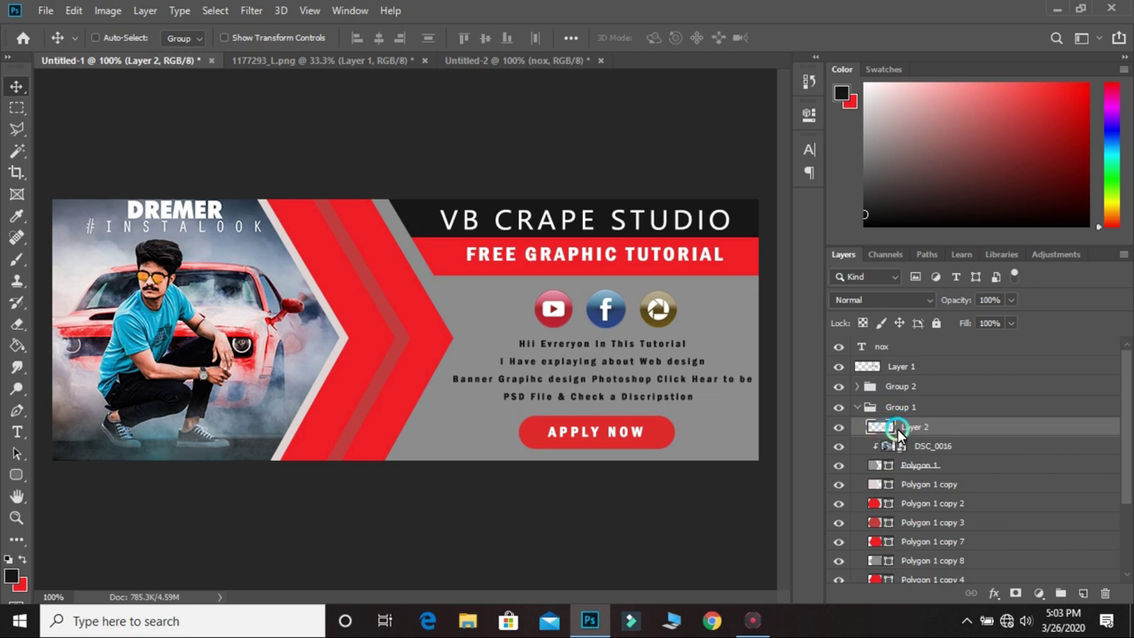
Brush red and blue (#0073af) strokes over the photo's left side
left_click(19, 574)
left_click(18, 561)
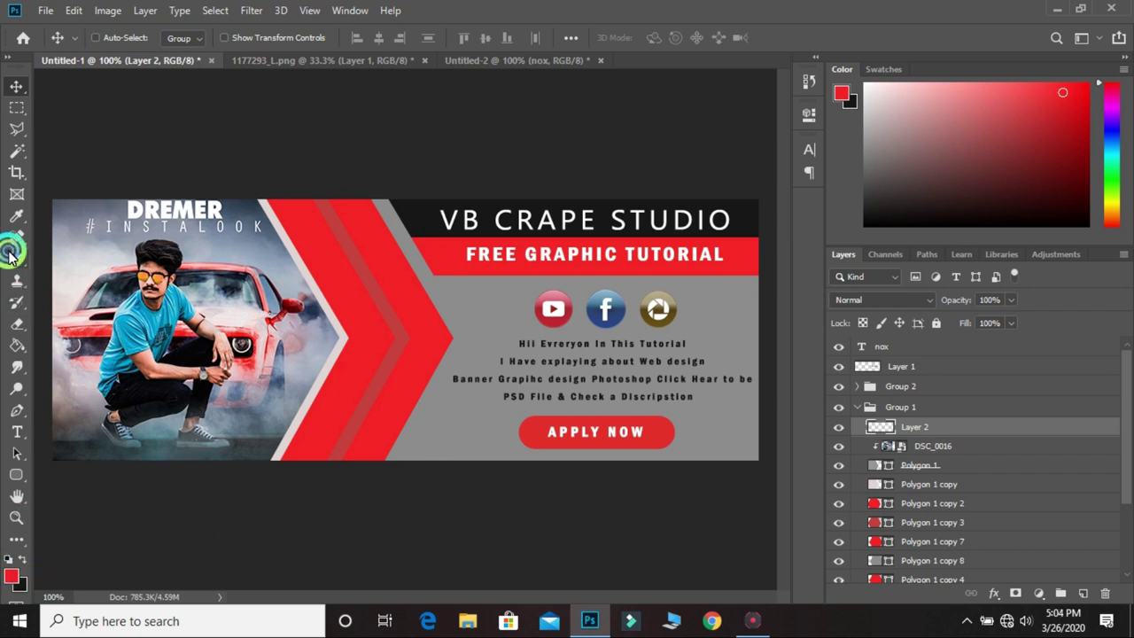
left_click_drag(10, 254, 57, 257)
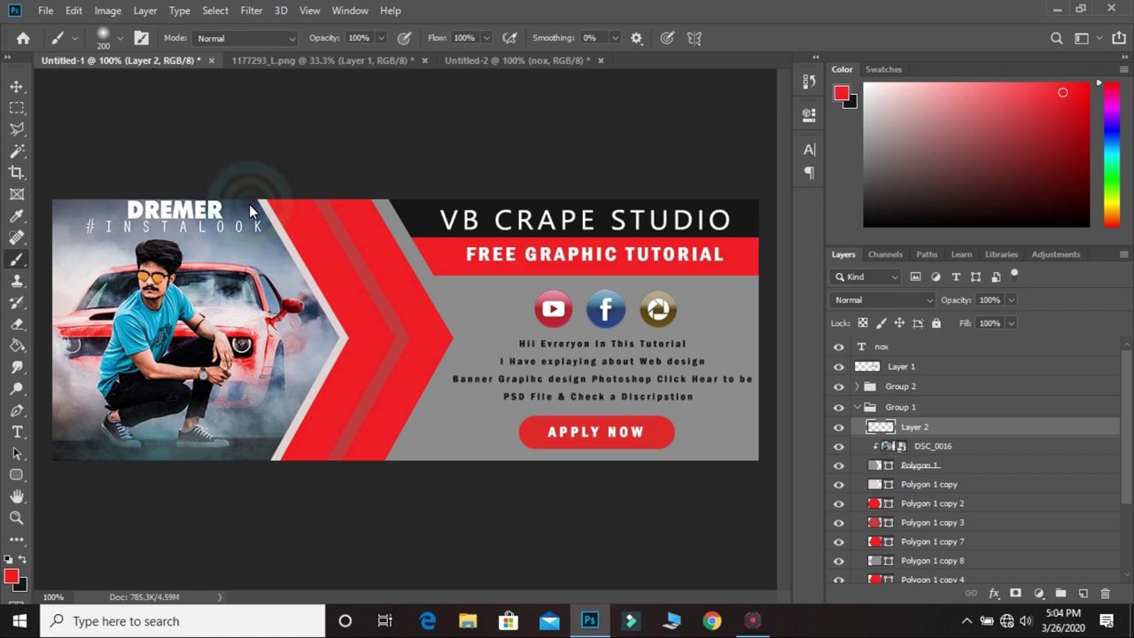
left_click_drag(250, 211, 36, 309)
left_click(12, 577)
type("0073af")
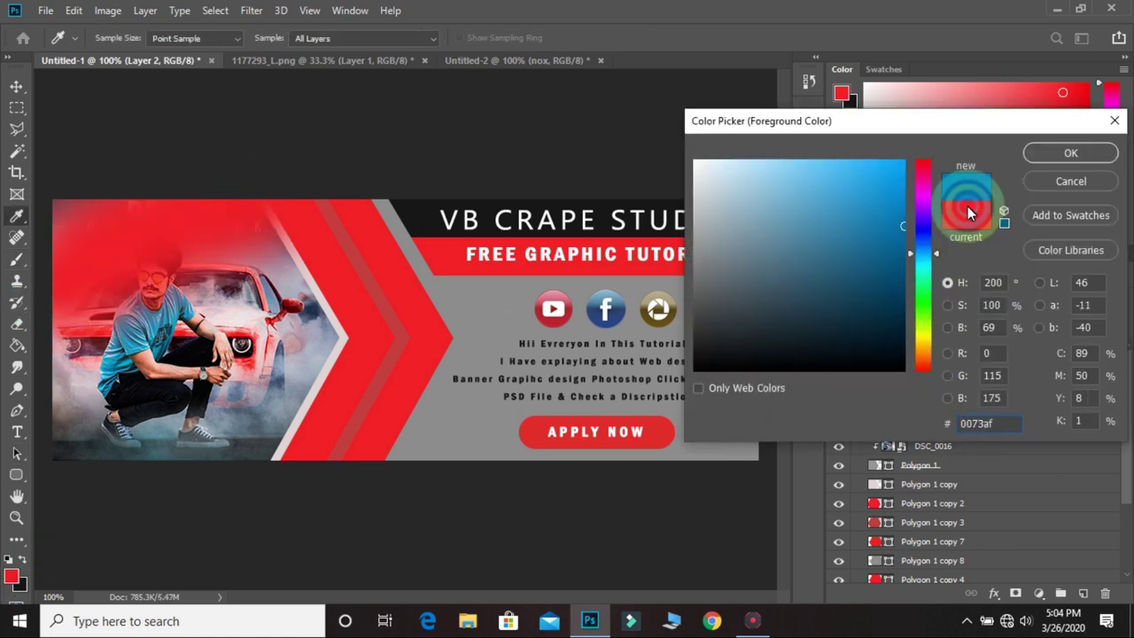
key("Return")
left_click_drag(80, 213, 265, 437)
Add green and orange (#ff5a00) strokes, then blend the layer in Soft Light
left_click(12, 577)
left_click(848, 286)
left_click(1071, 152)
left_click_drag(62, 443, 281, 369)
left_click(11, 577)
type("ff5a00")
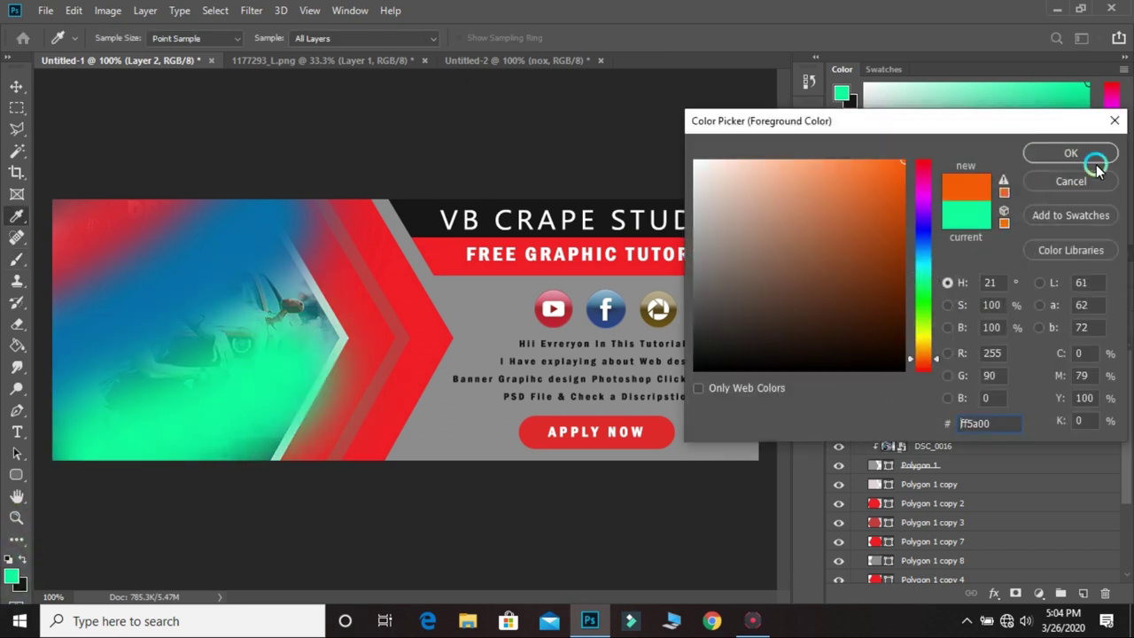
left_click(1095, 167)
left_click_drag(278, 304, 101, 405)
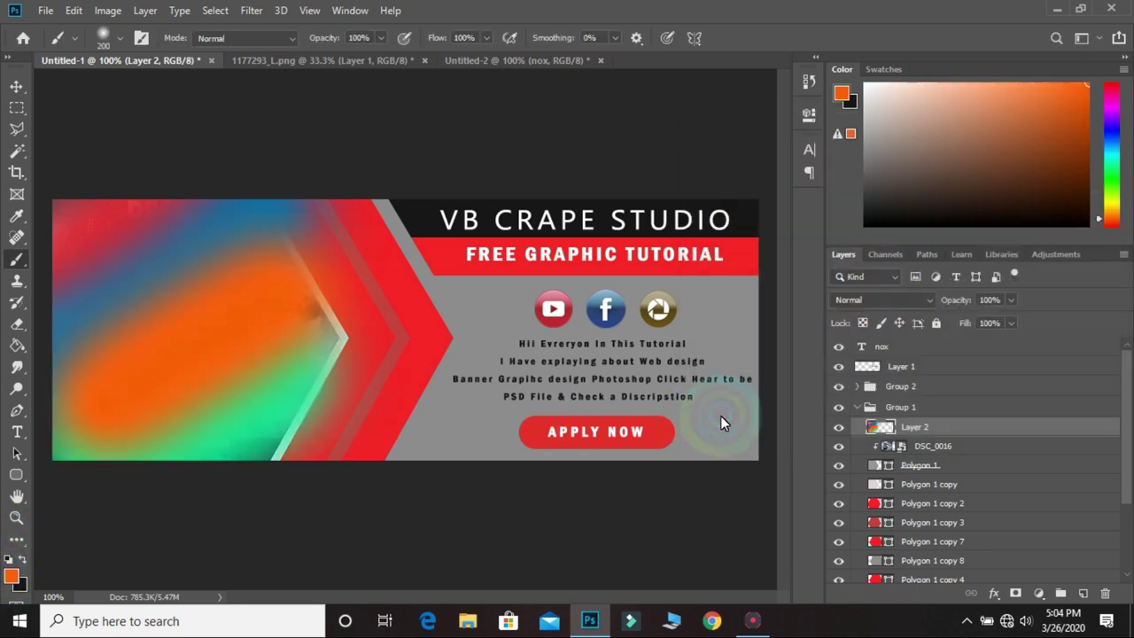
left_click(926, 300)
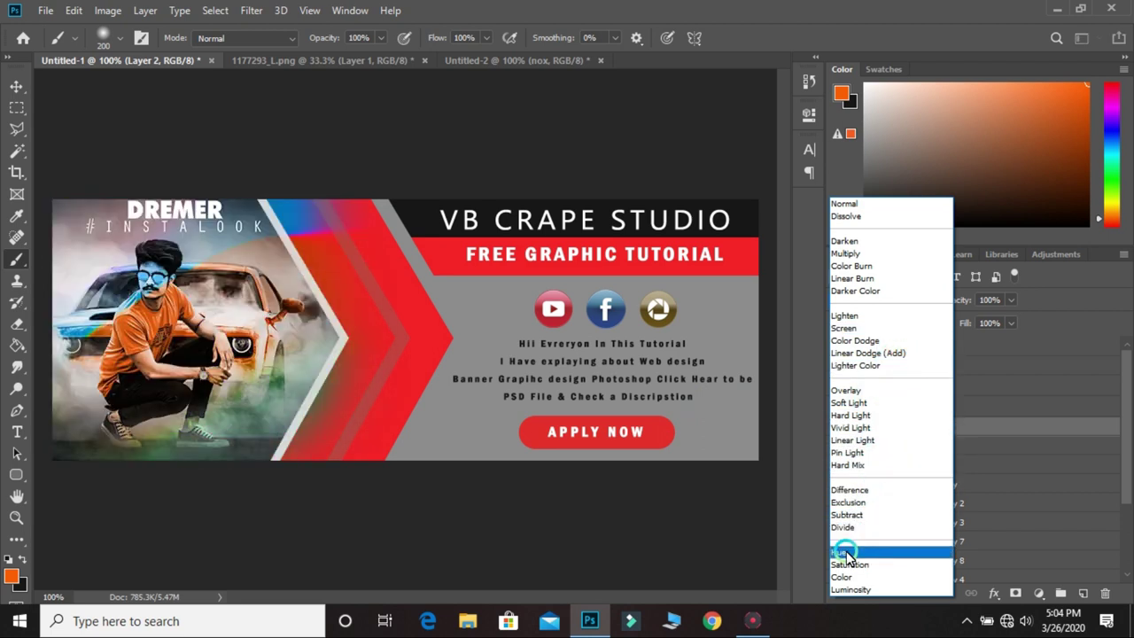
left_click(872, 404)
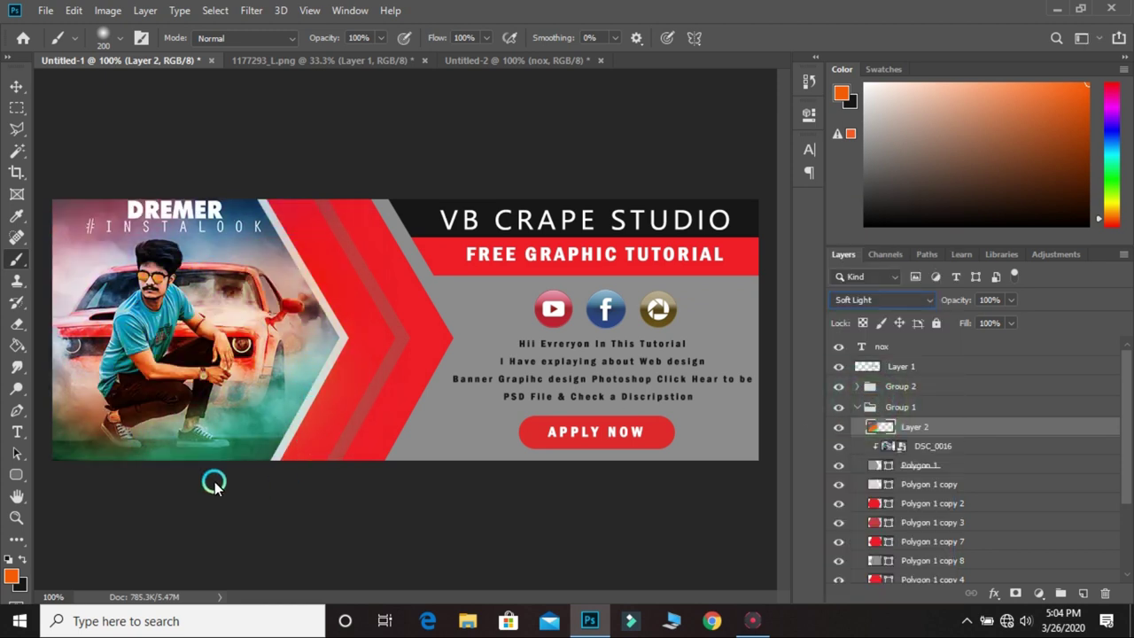